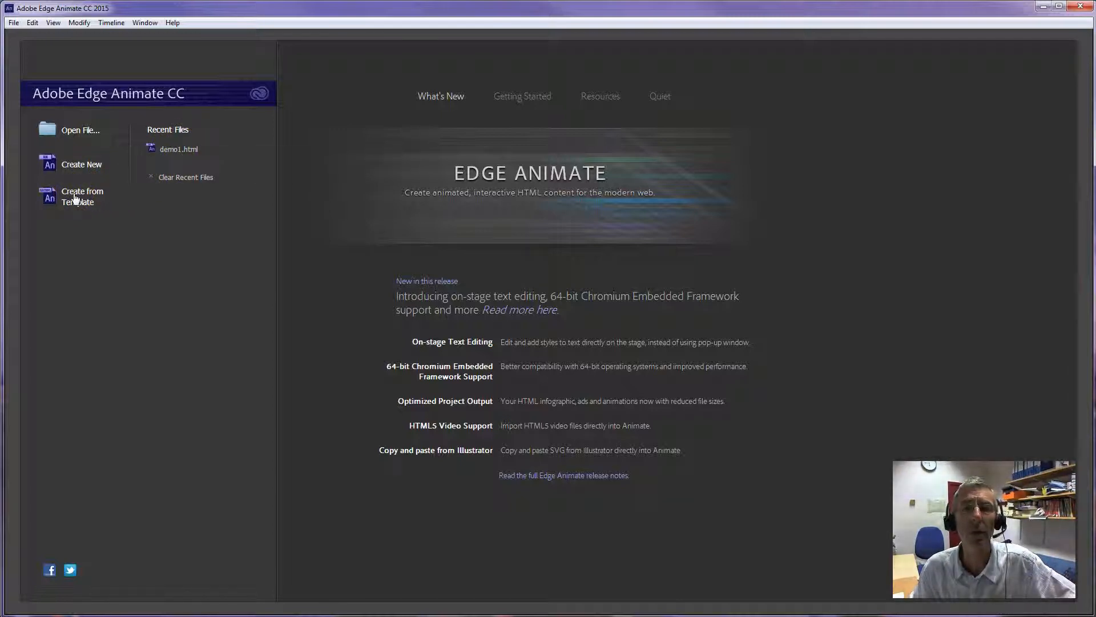
# Step: Look through the Getting Started lessons and the Resources page of the welcome screen
pyautogui.click(544, 101)
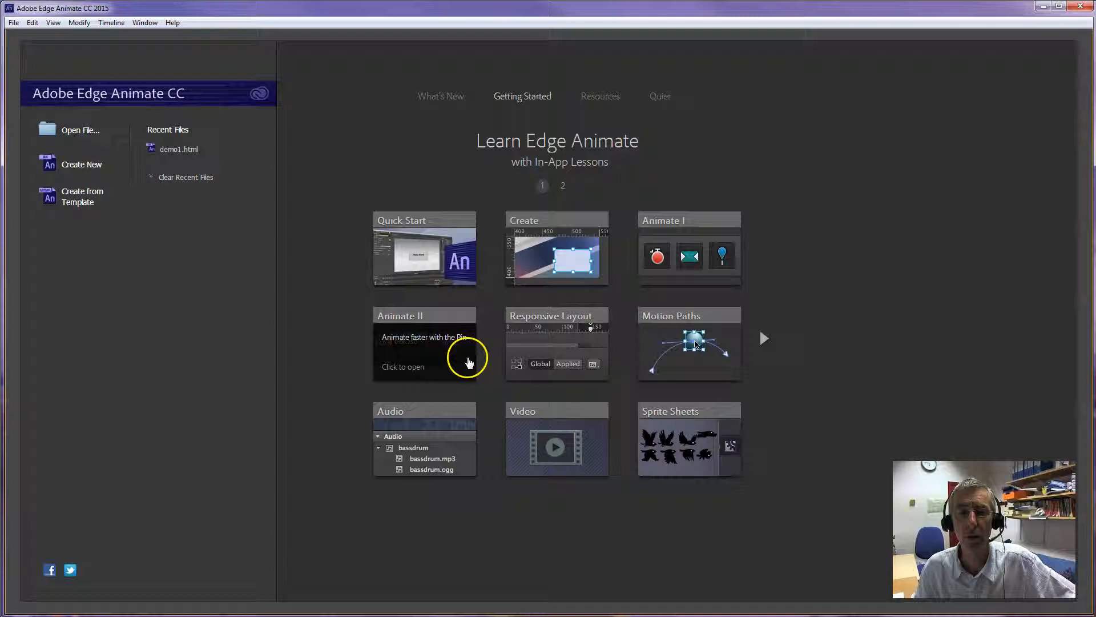
pyautogui.click(580, 101)
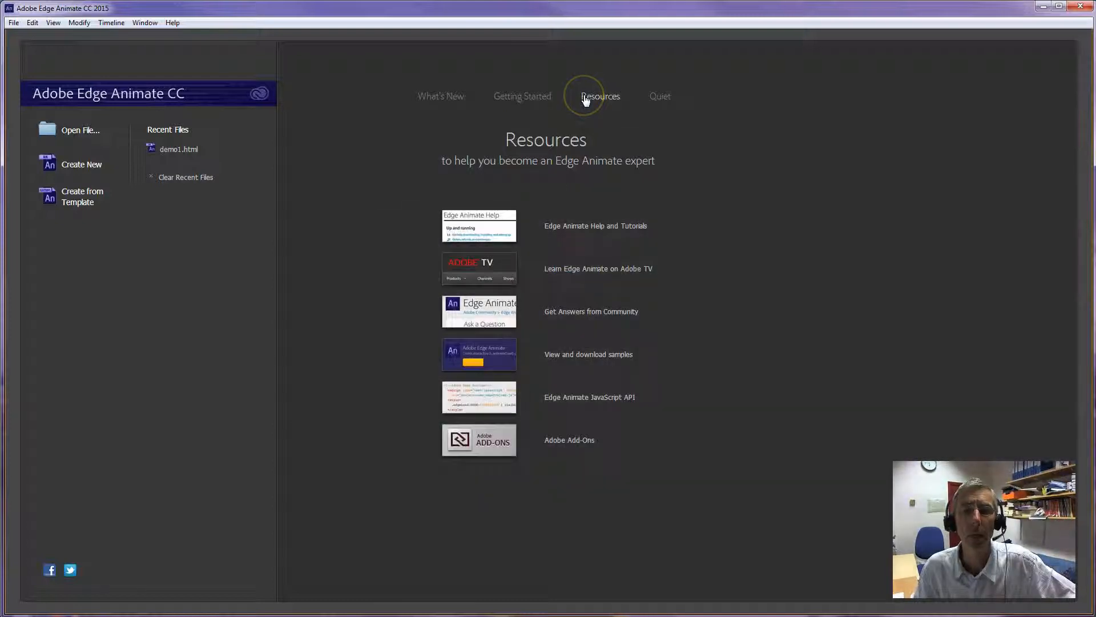
pyautogui.click(582, 101)
pyautogui.click(484, 267)
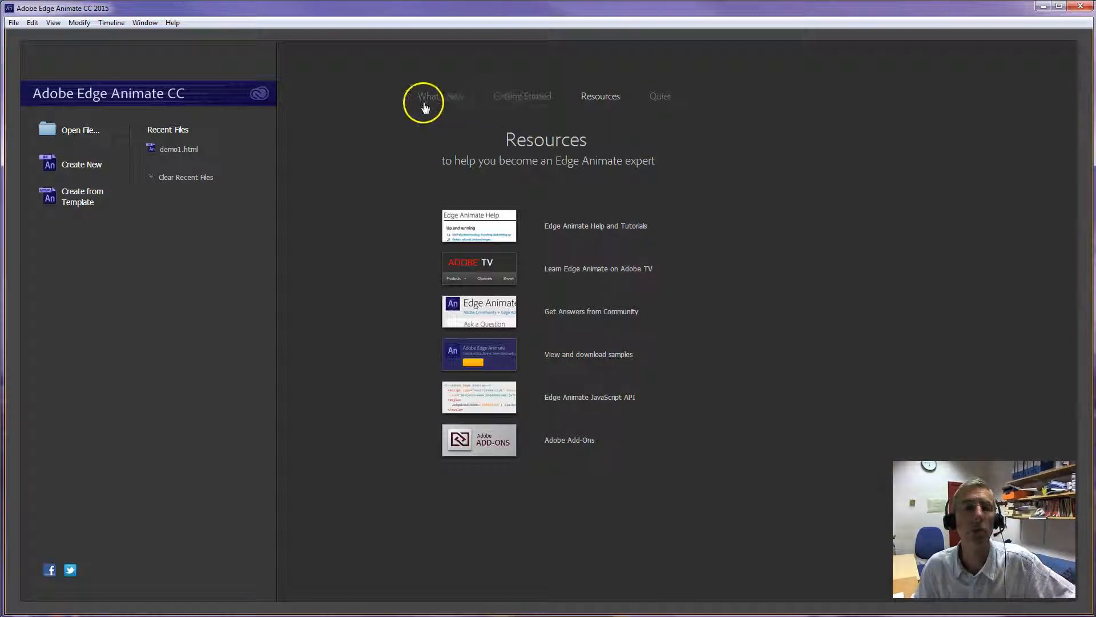
# Step: Create a new blank composition, open the Start lesson, and return to the list of lessons
pyautogui.click(85, 164)
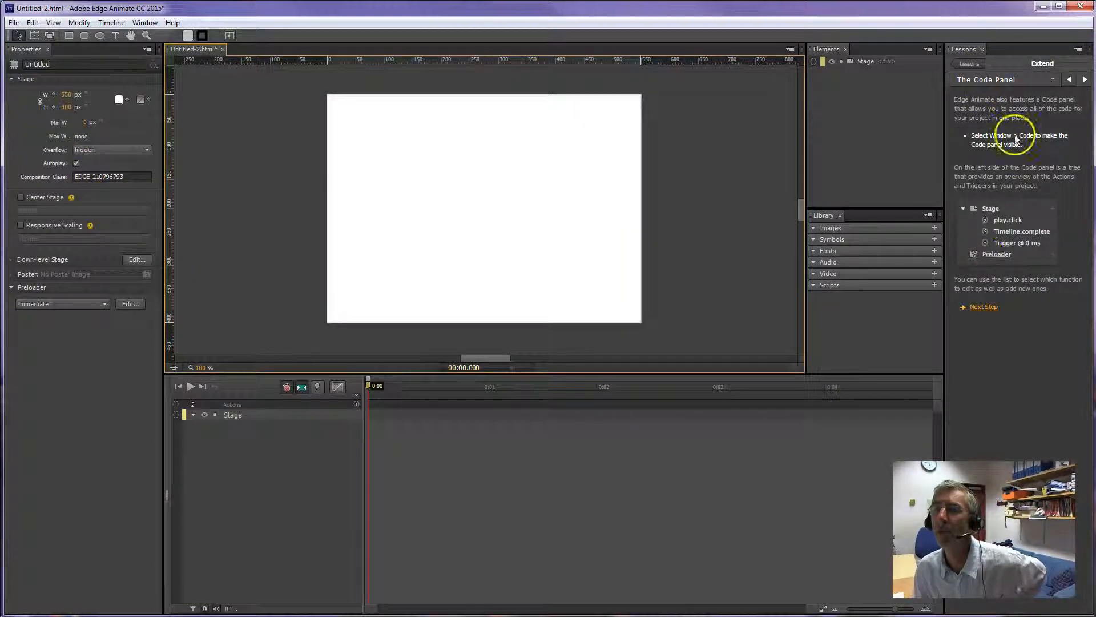
pyautogui.click(970, 63)
pyautogui.click(1008, 88)
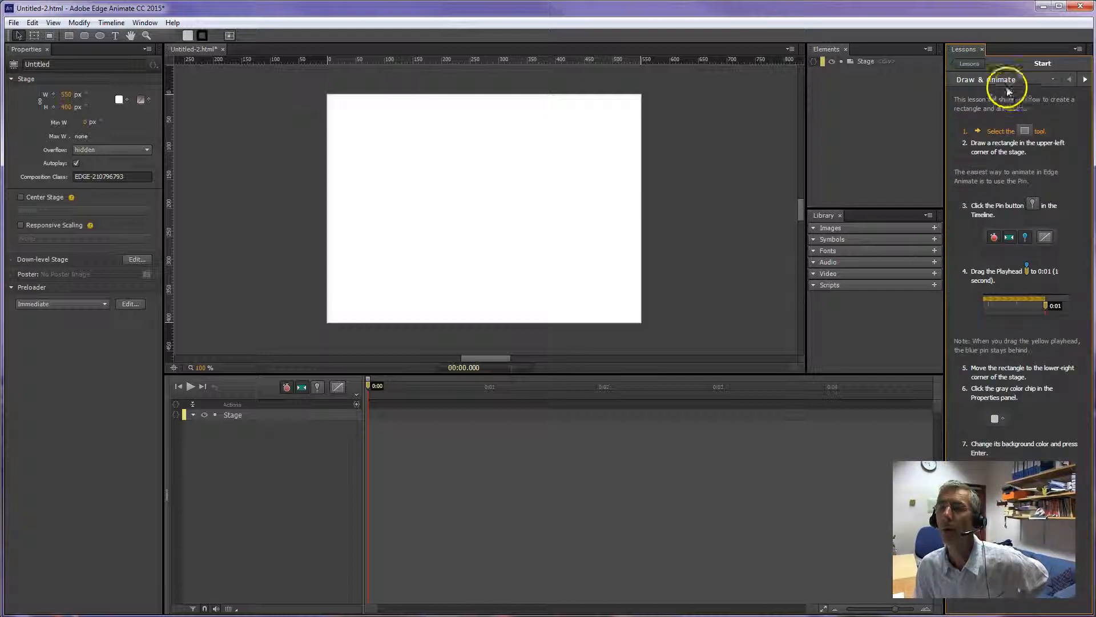
pyautogui.click(973, 61)
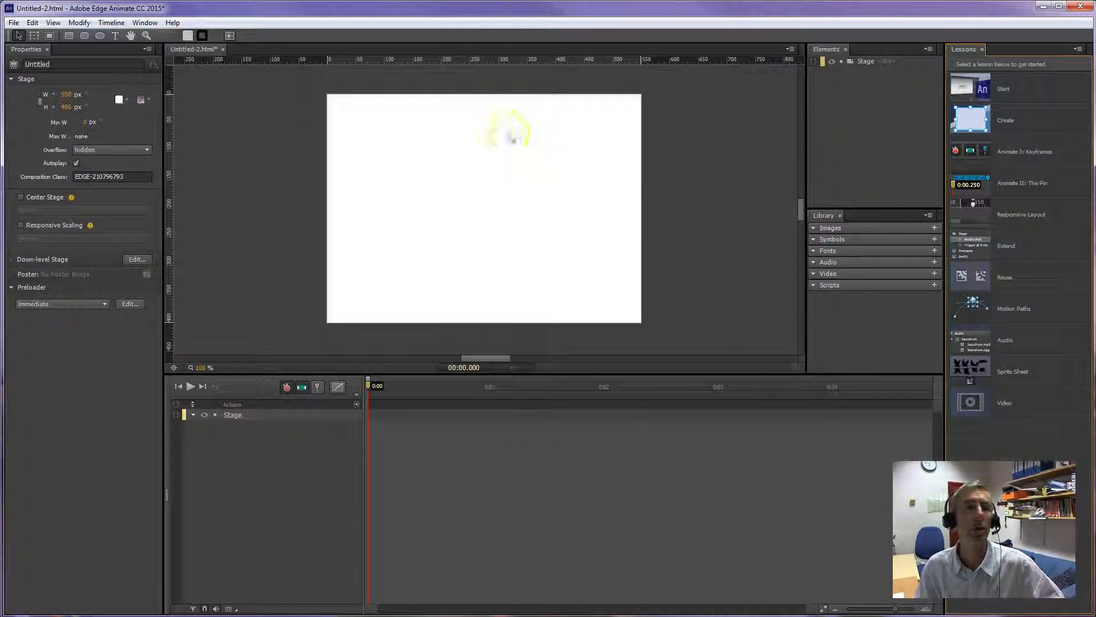
# Step: Hide the Lessons panel and show it again
pyautogui.click(154, 24)
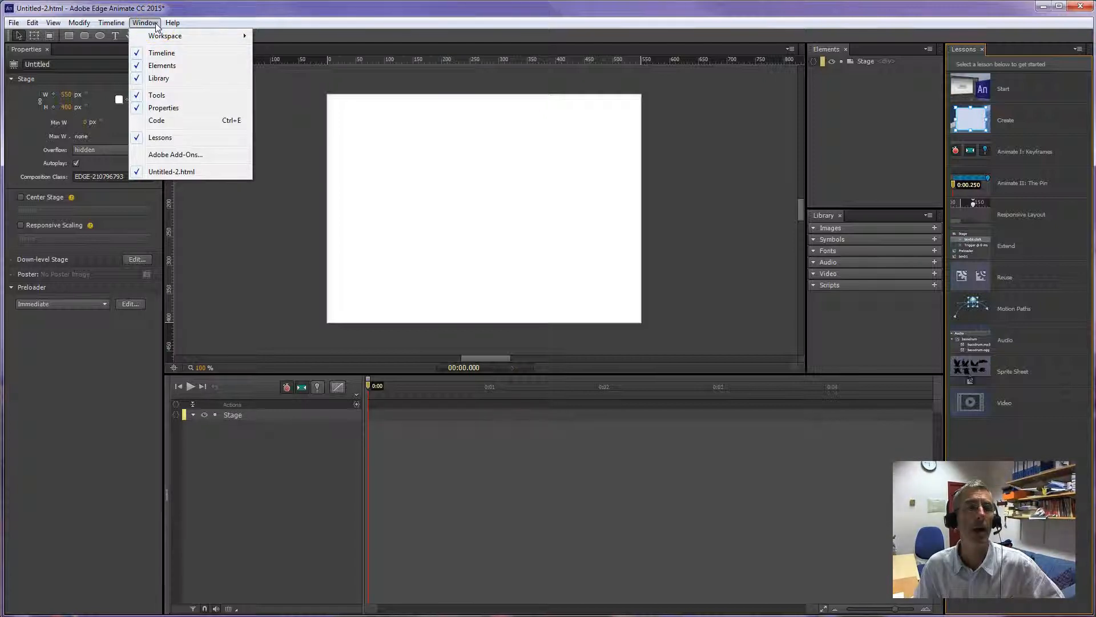
pyautogui.click(157, 137)
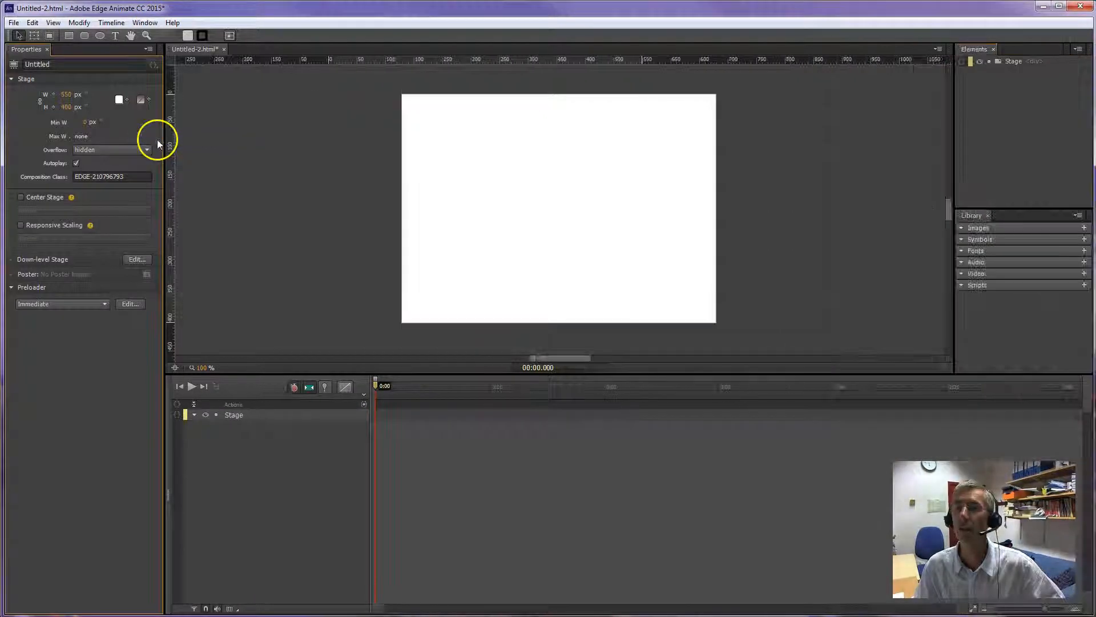
pyautogui.click(152, 24)
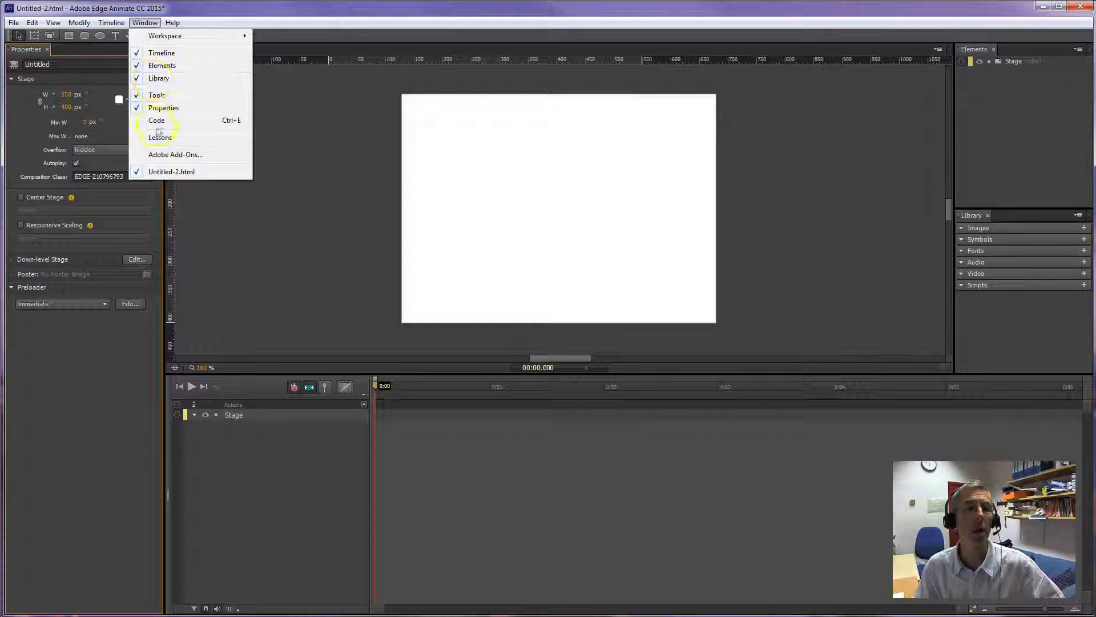
pyautogui.click(157, 137)
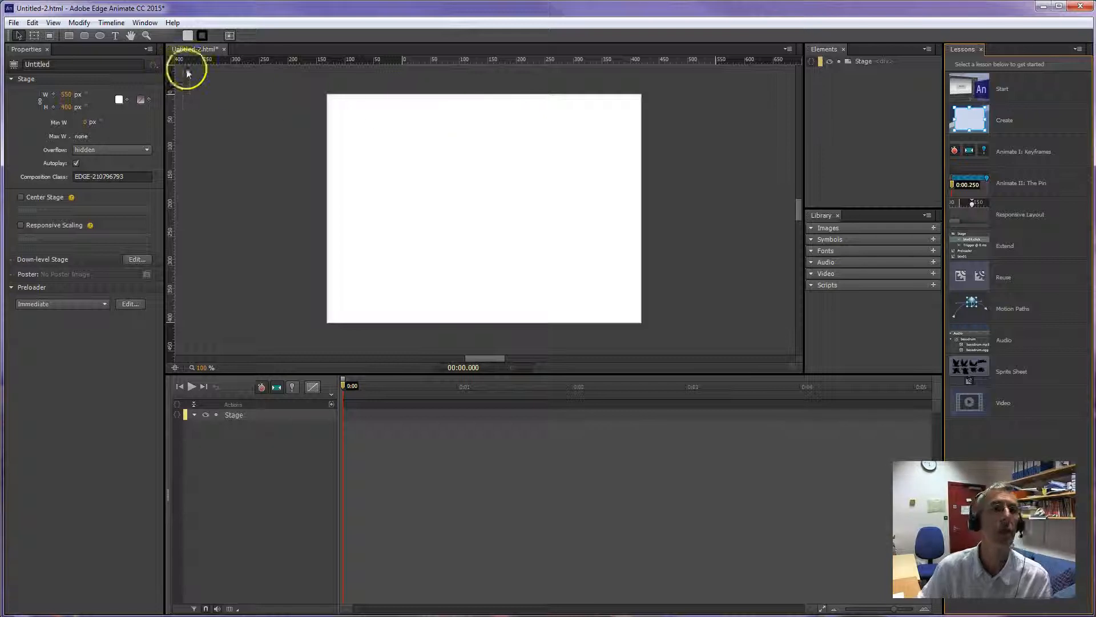
# Step: Save the new composition as an HTML file named demo1 inside the AEA Demos demo1 folder
pyautogui.click(13, 24)
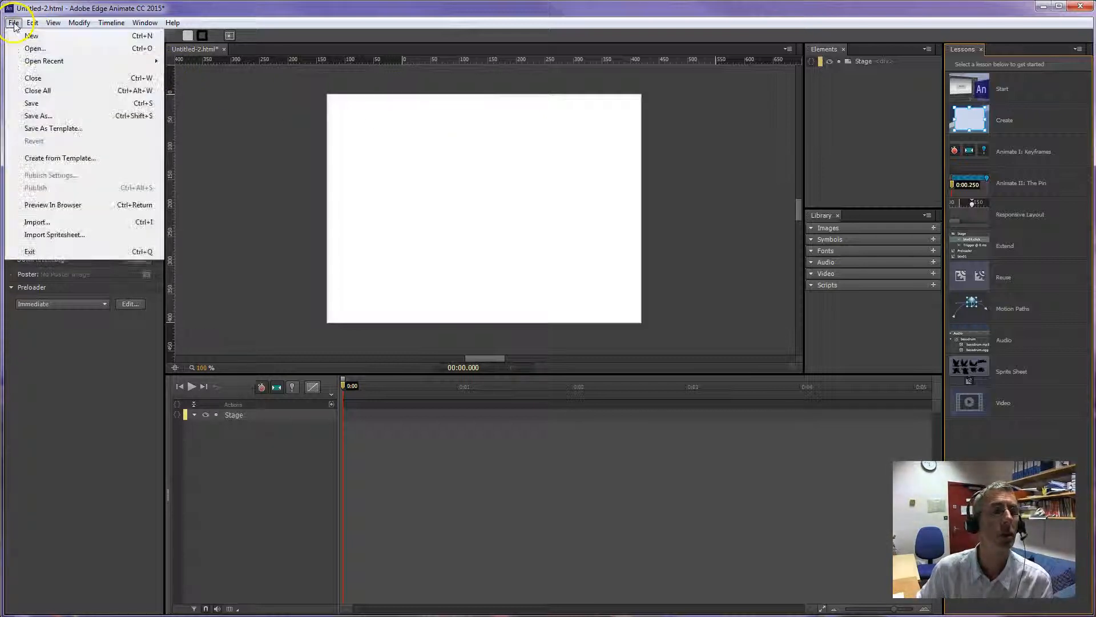
pyautogui.click(38, 113)
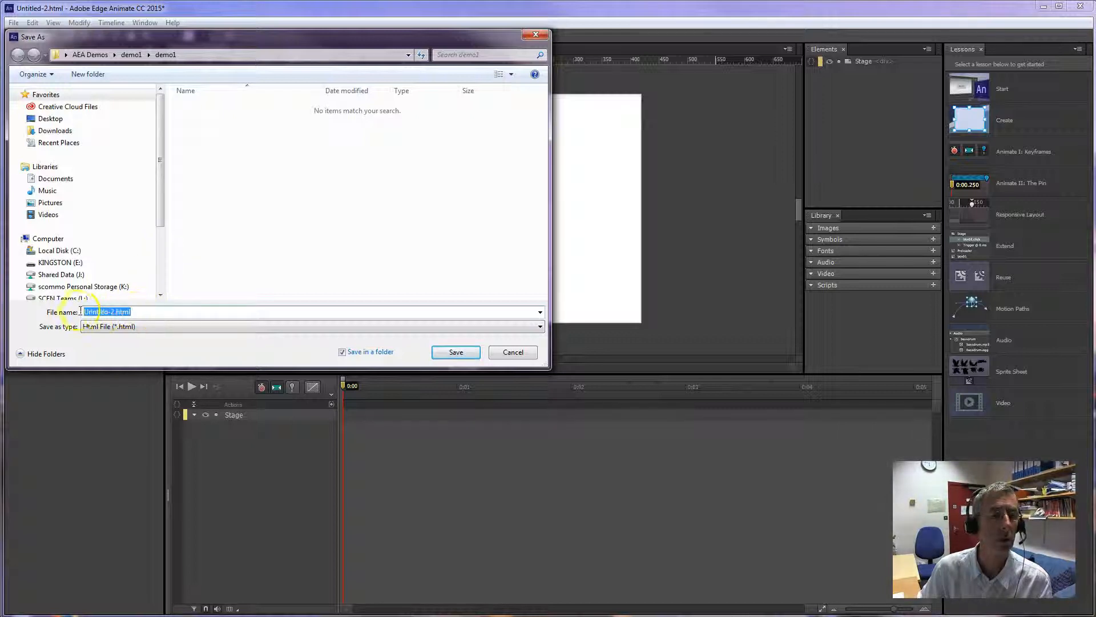
pyautogui.write('demo1')
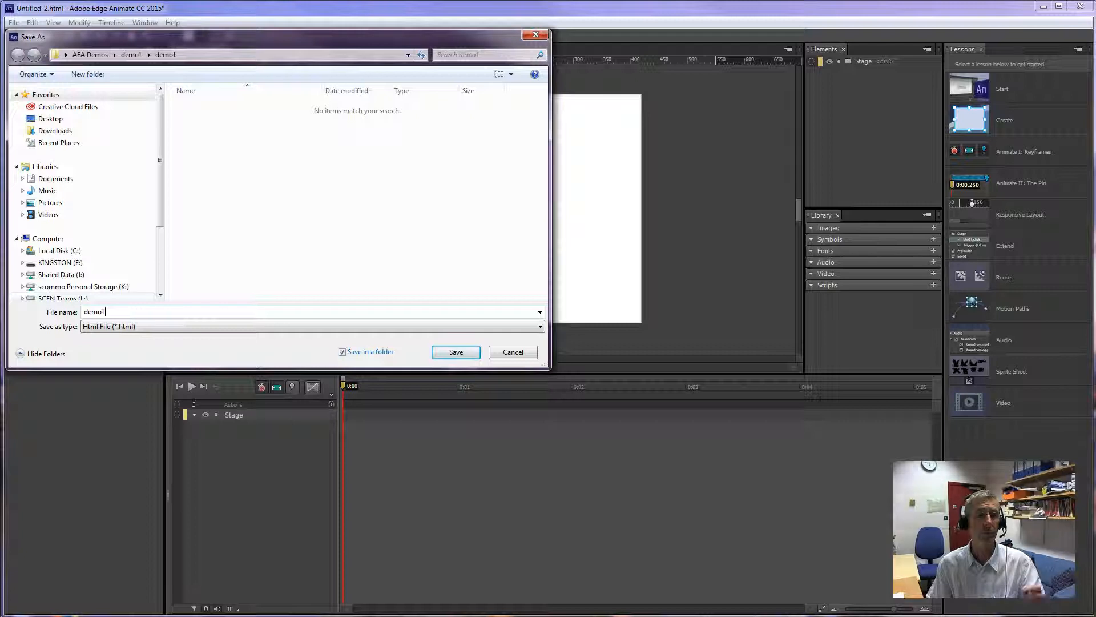
pyautogui.press('Return')
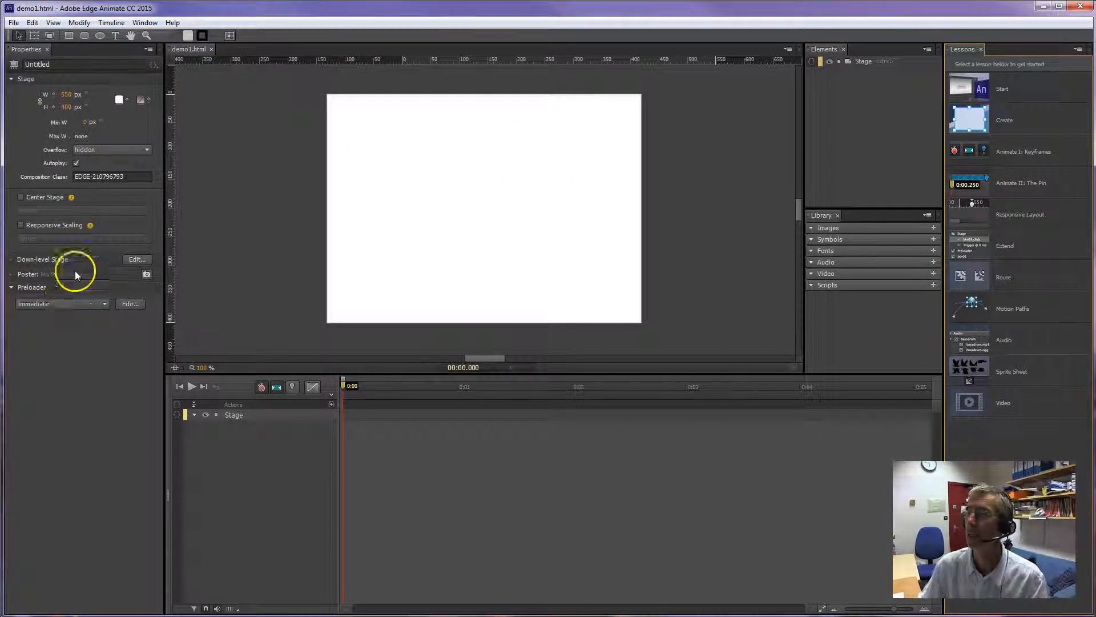
# Step: Switch to Windows Explorer and open the newly saved demo1 project folder
pyautogui.moveTo(1095, 69); pyautogui.dragTo(490, 91)
pyautogui.click(374, 159)
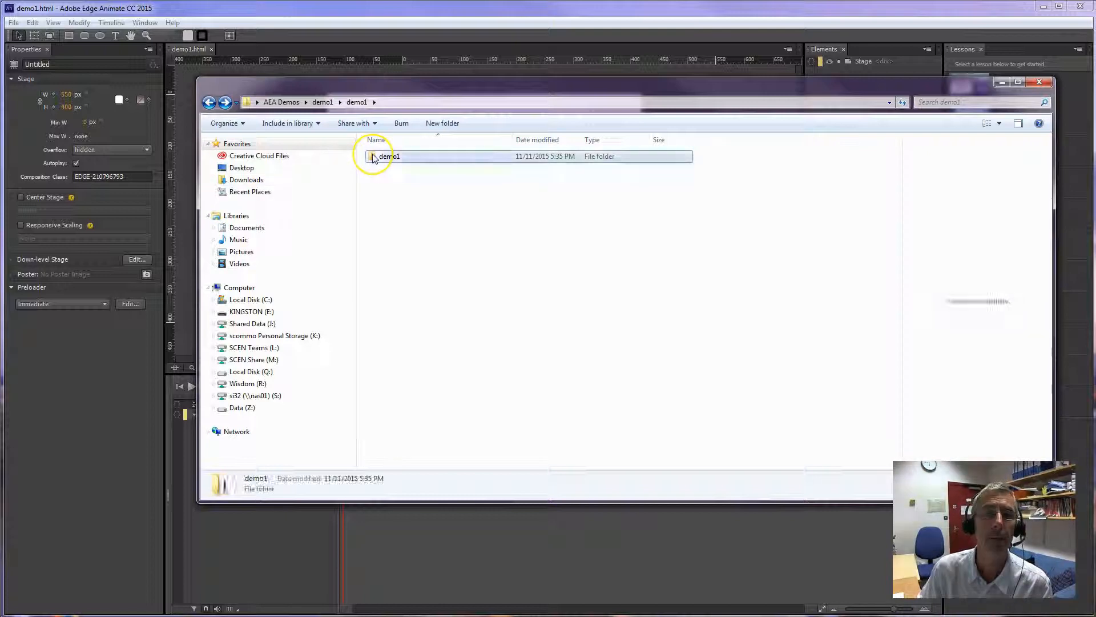
pyautogui.doubleClick(374, 158)
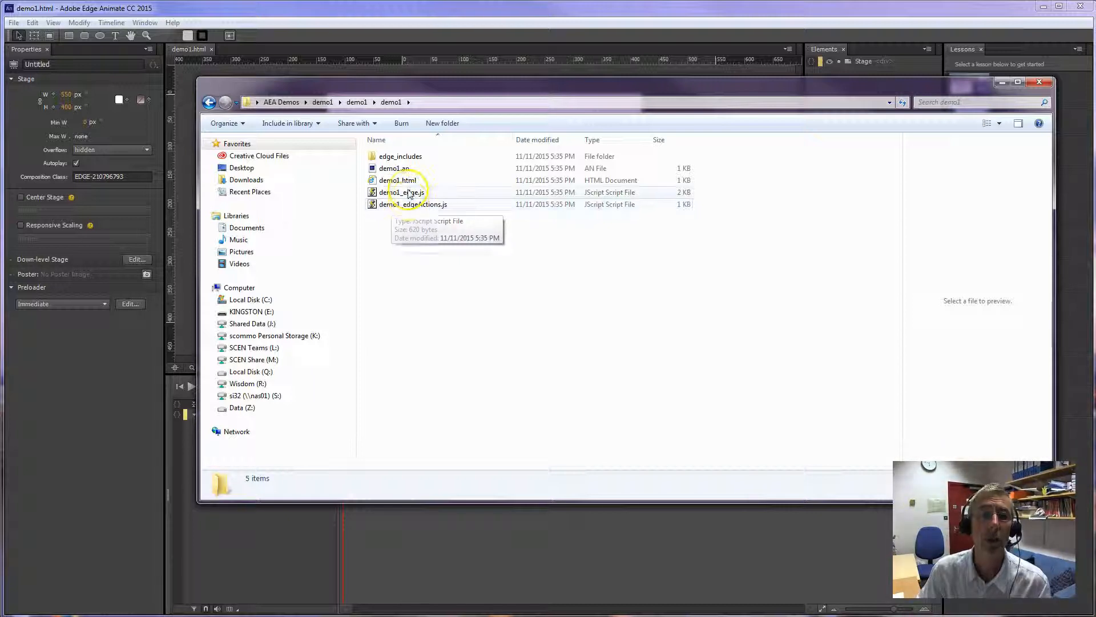
# Step: Open demo1_edgeActions.js with Notepad and arrange the two windows so both the file list and the code are readable
pyautogui.rightClick(412, 207)
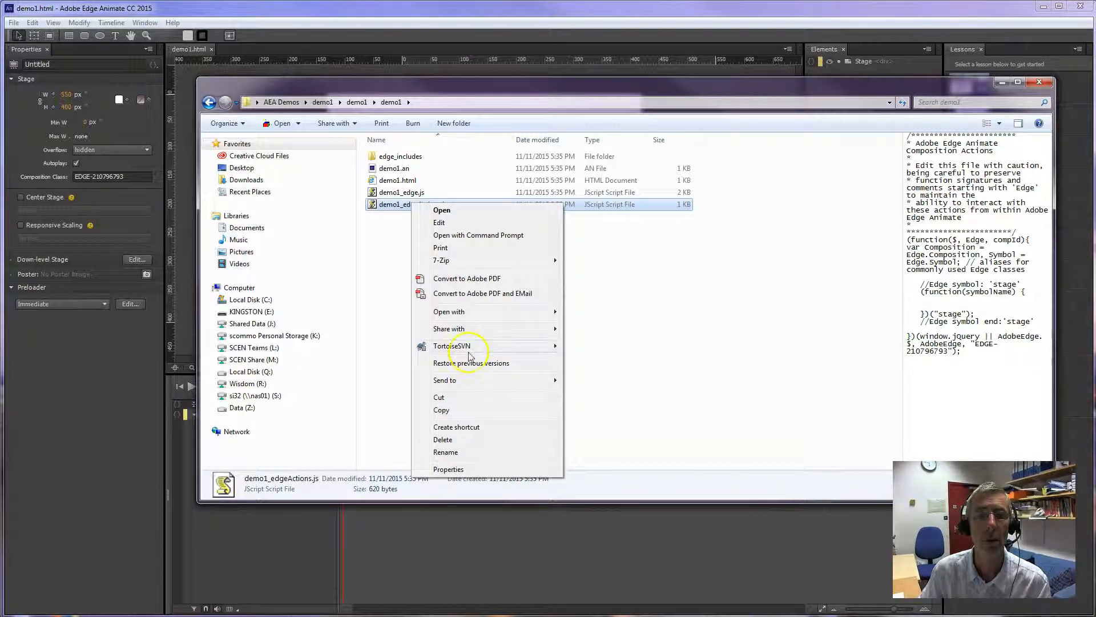
pyautogui.moveTo(473, 313)
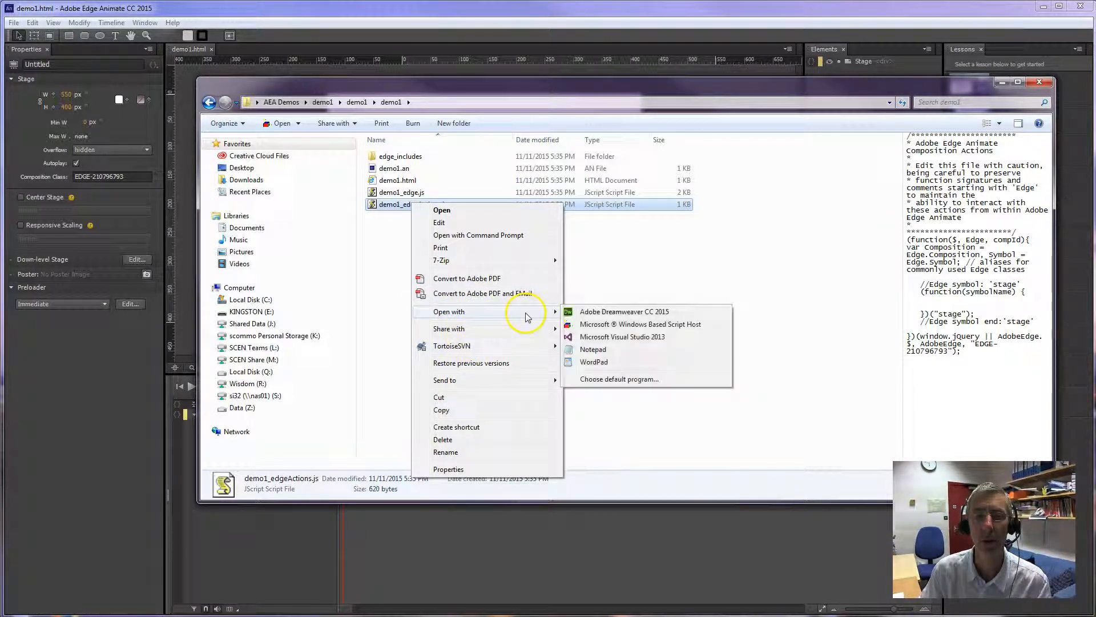
pyautogui.click(588, 351)
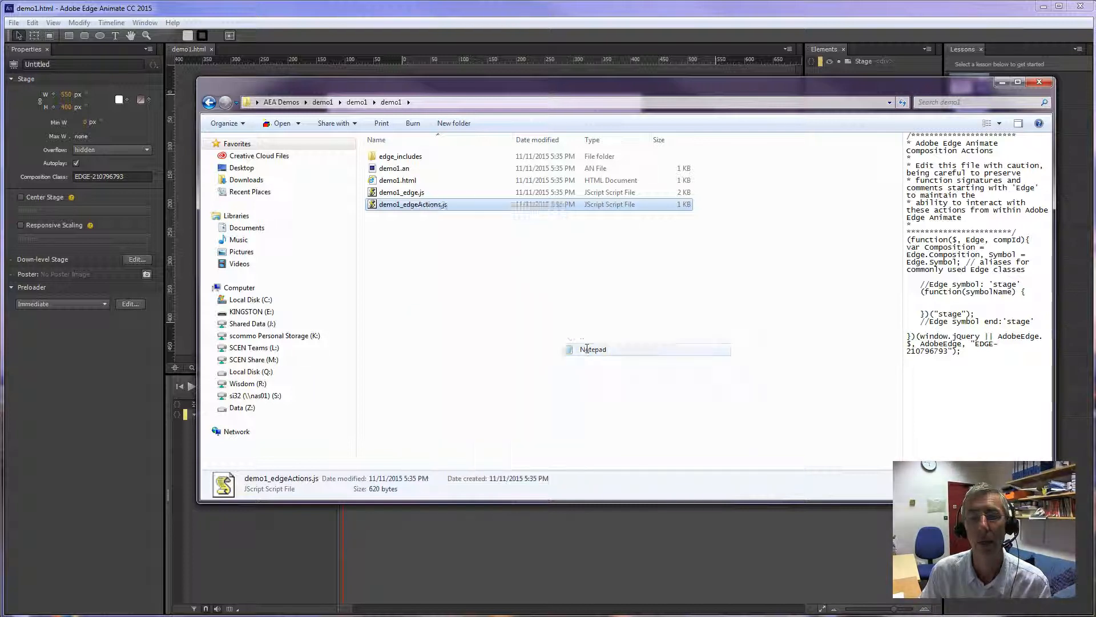
pyautogui.click(350, 84)
pyautogui.moveTo(350, 84); pyautogui.dragTo(694, 267)
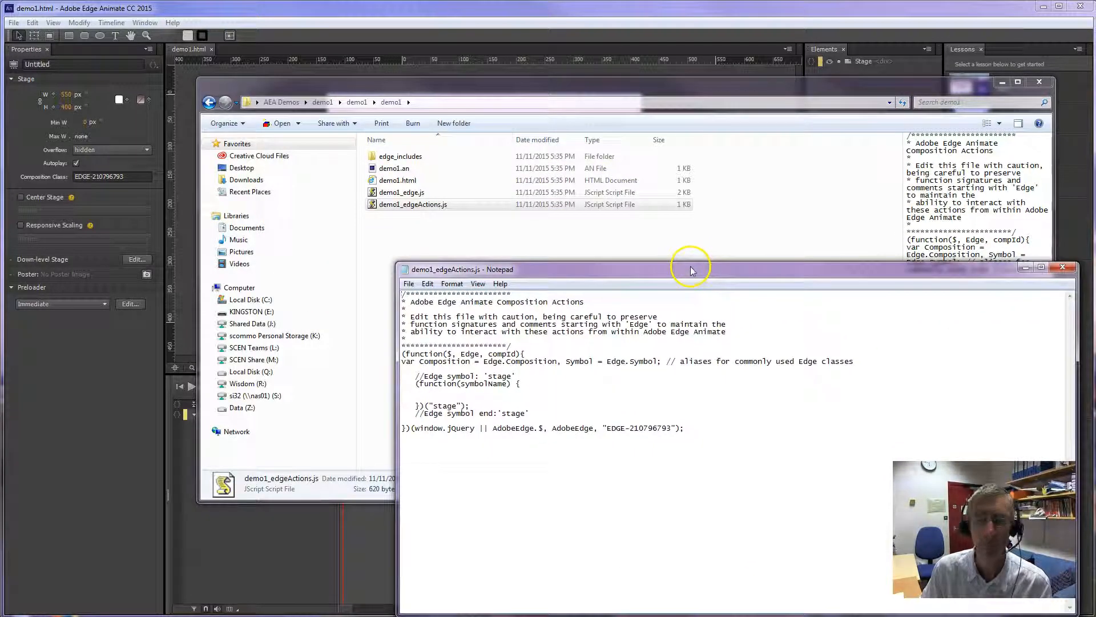
pyautogui.moveTo(412, 93); pyautogui.dragTo(296, 52)
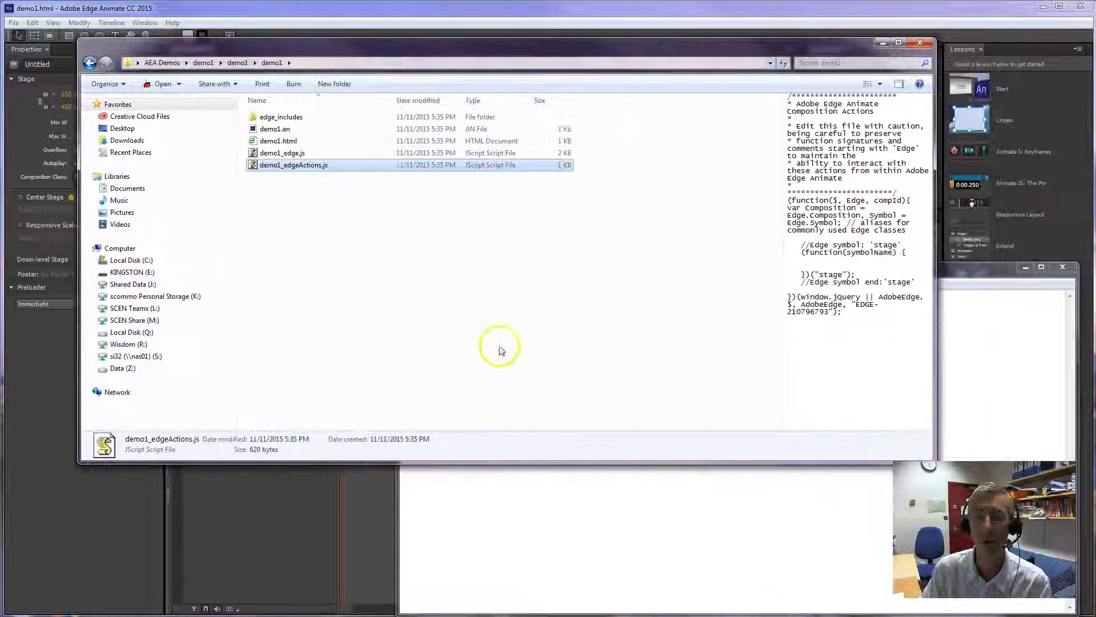
pyautogui.click(591, 506)
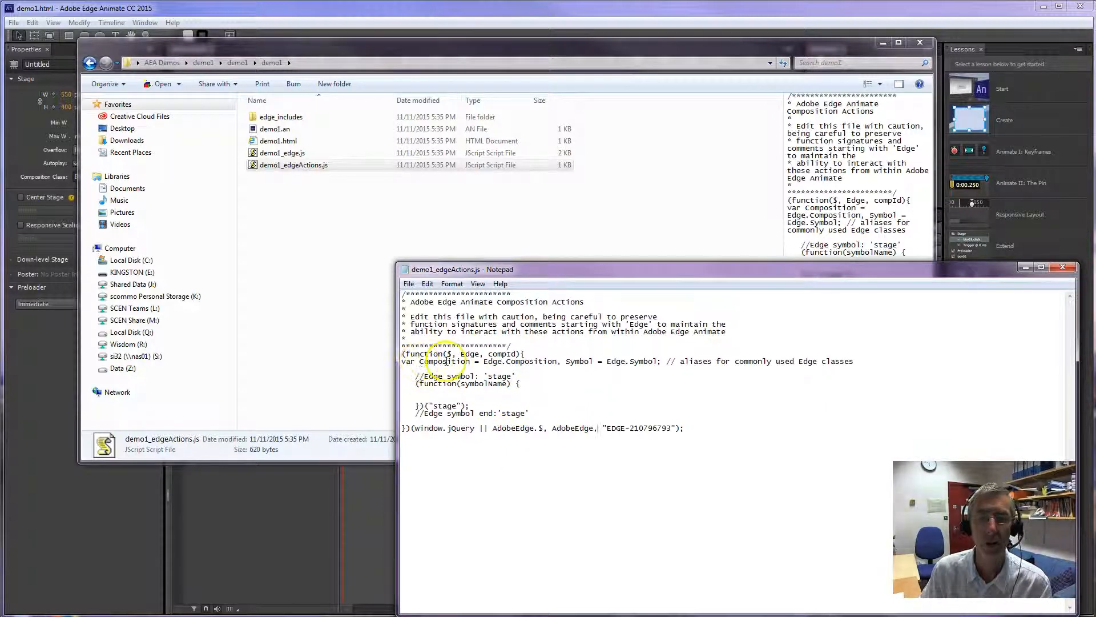
# Step: Load demo1_edge.js into the open Notepad window and read through its code down to the stage style and timeline sections
pyautogui.moveTo(282, 153); pyautogui.dragTo(609, 561)
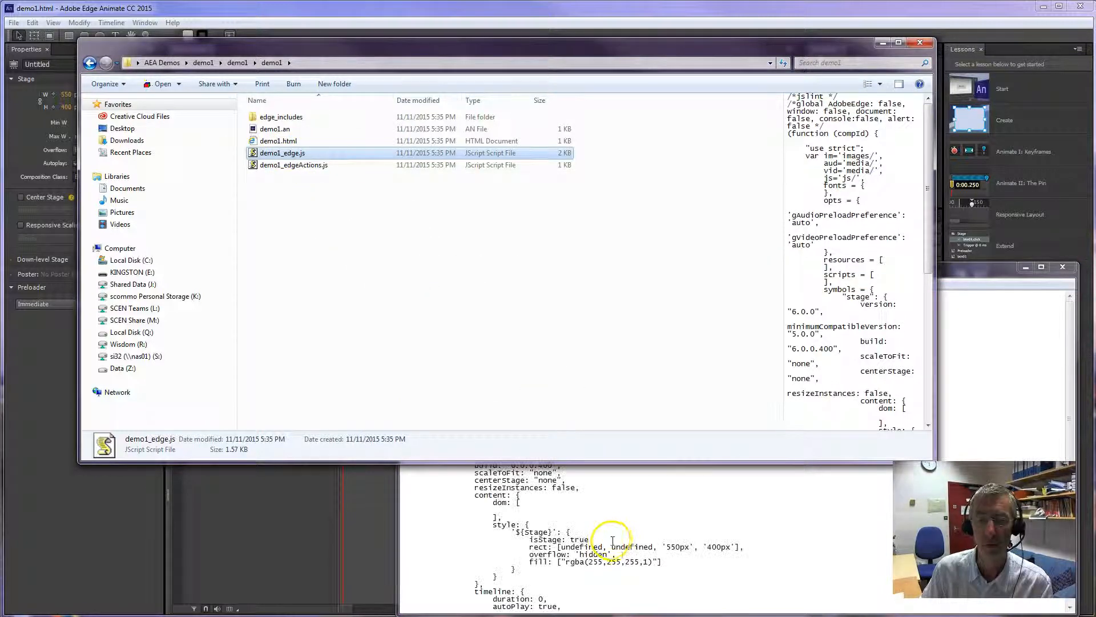
pyautogui.click(640, 512)
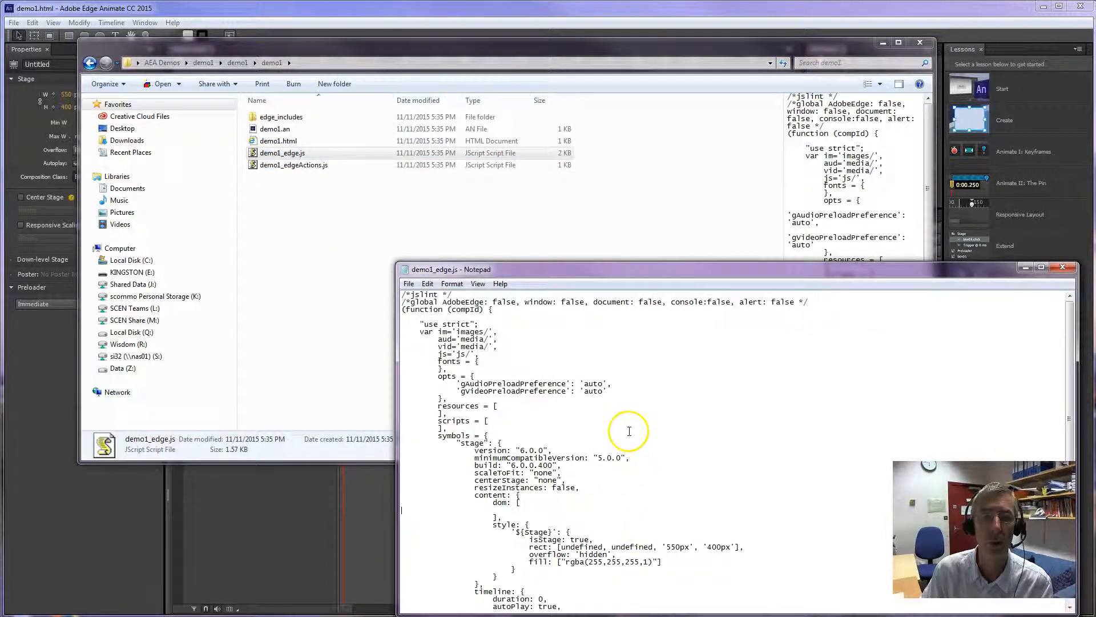
pyautogui.scroll(-4, 629, 431)
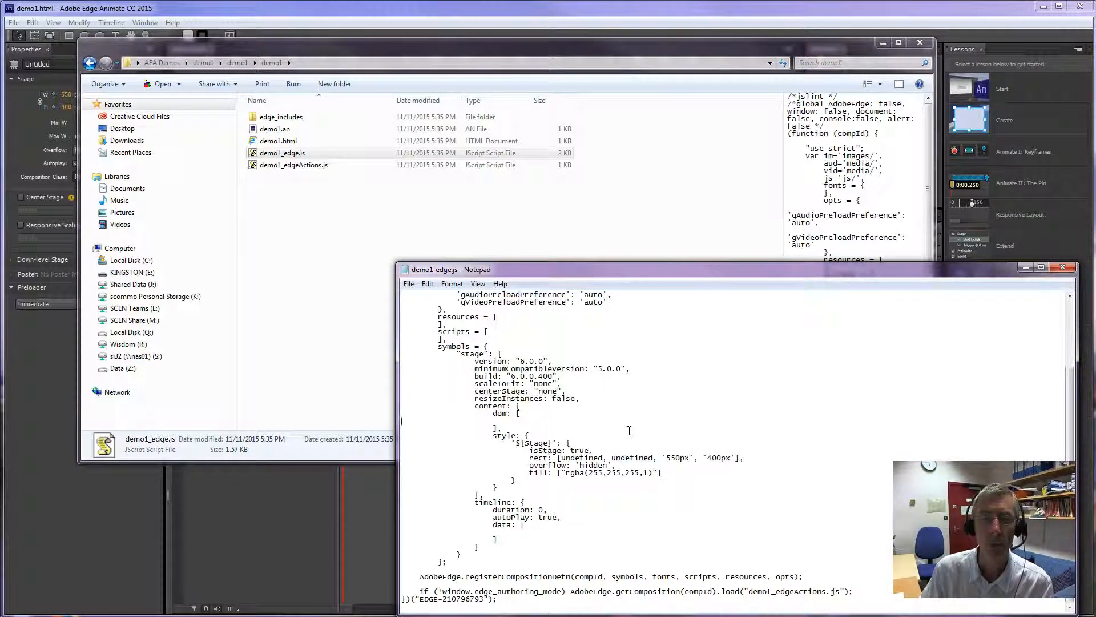
pyautogui.scroll(4, 629, 429)
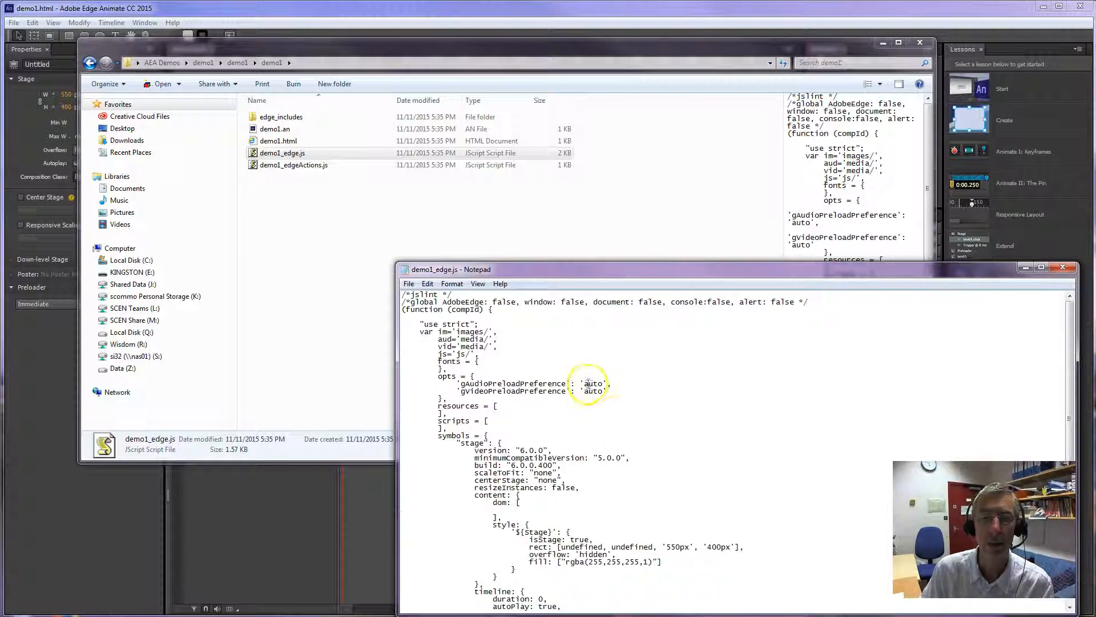
pyautogui.scroll(-1, 640, 426)
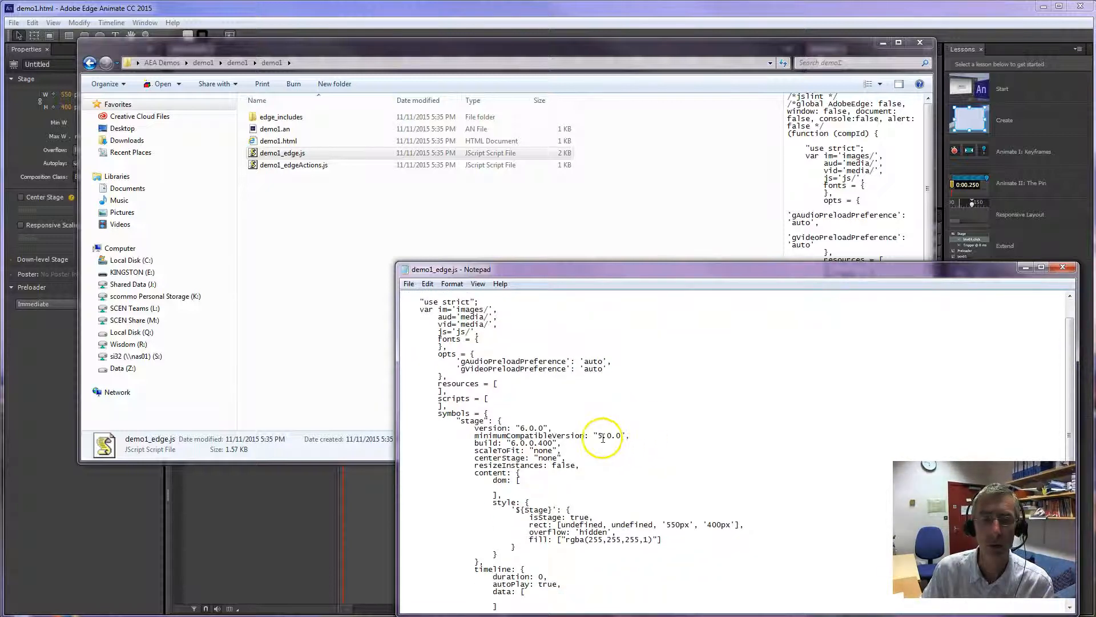
pyautogui.scroll(-1, 597, 444)
pyautogui.scroll(-2, 596, 445)
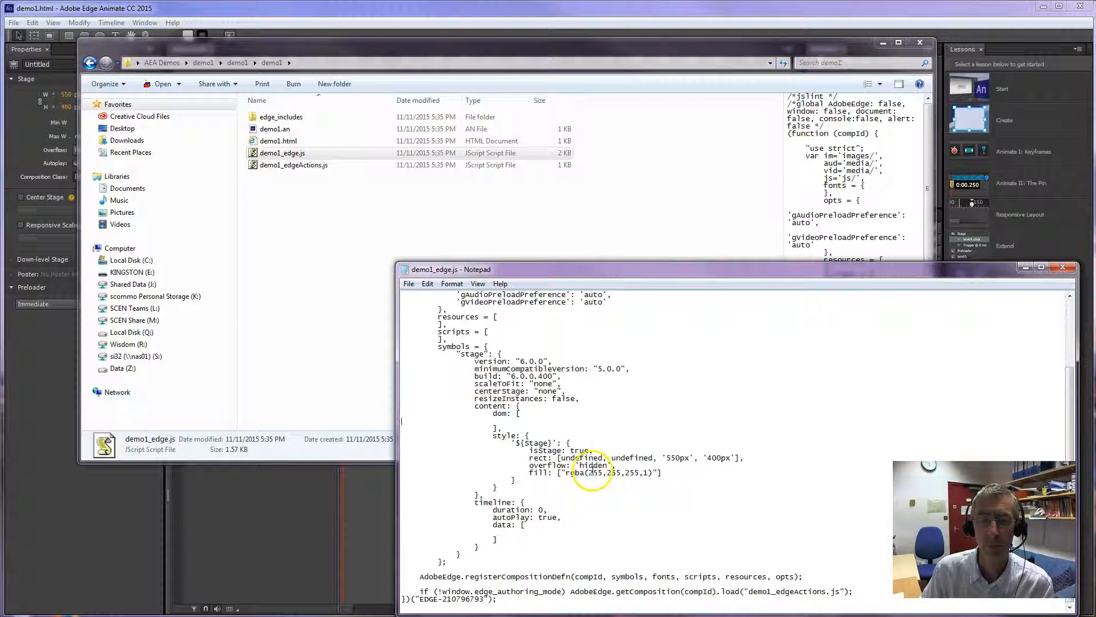
# Step: Point out the rgba fill value and the stage height in the stage style block of demo1_edge.js
pyautogui.moveTo(590, 472); pyautogui.dragTo(648, 472)
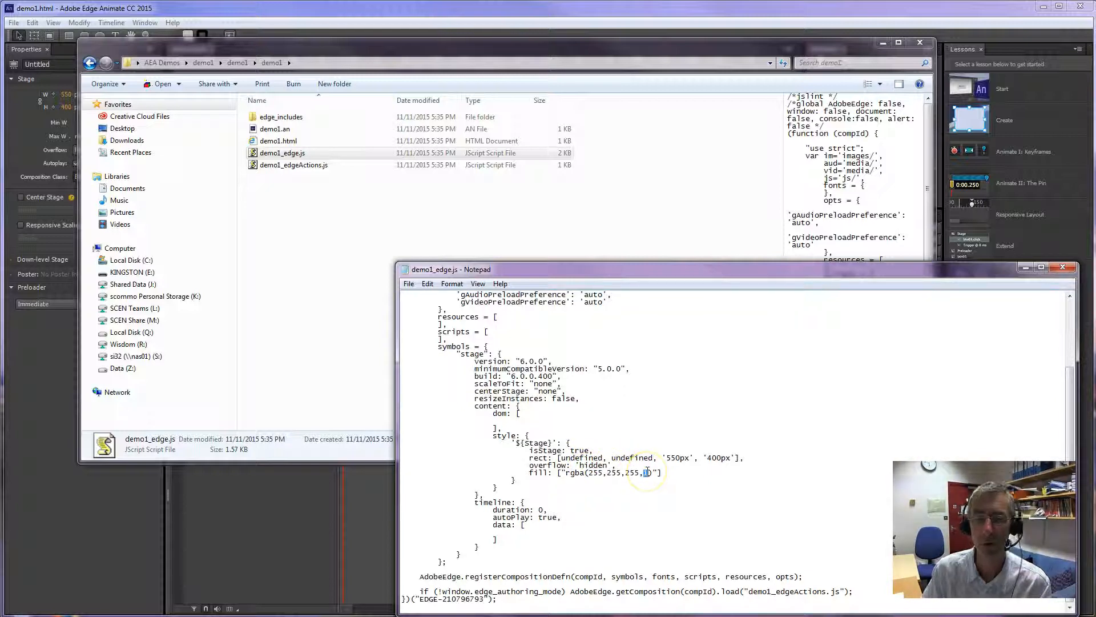
pyautogui.click(706, 458)
pyautogui.moveTo(706, 458); pyautogui.dragTo(716, 458)
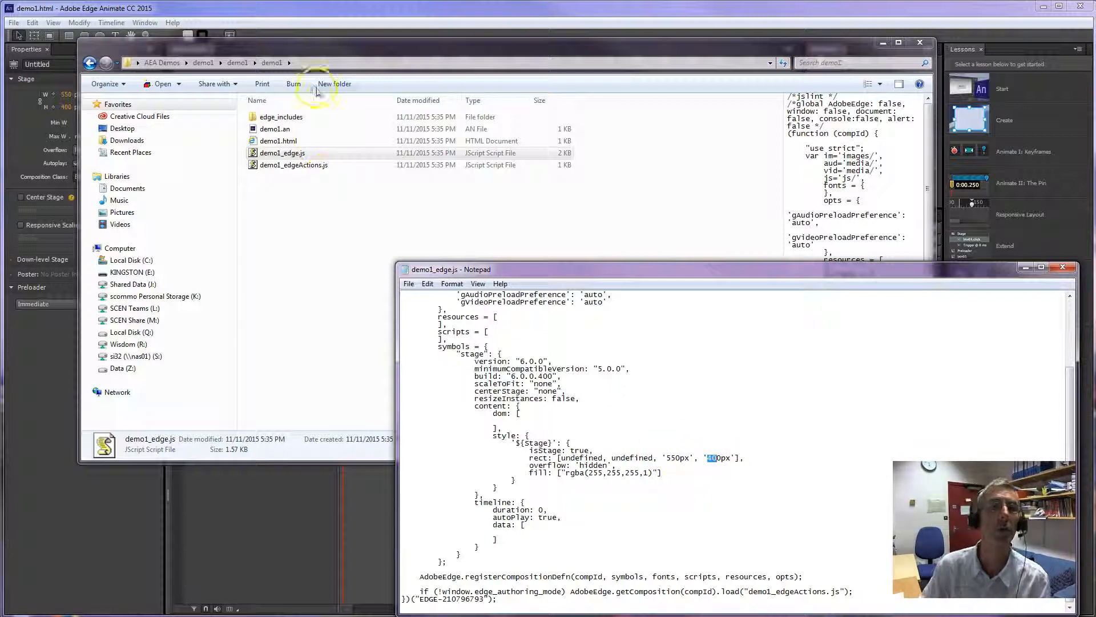
# Step: Switch to Edge Animate, change the stage's background color to red, and save the composition
pyautogui.moveTo(320, 53); pyautogui.dragTo(441, 65)
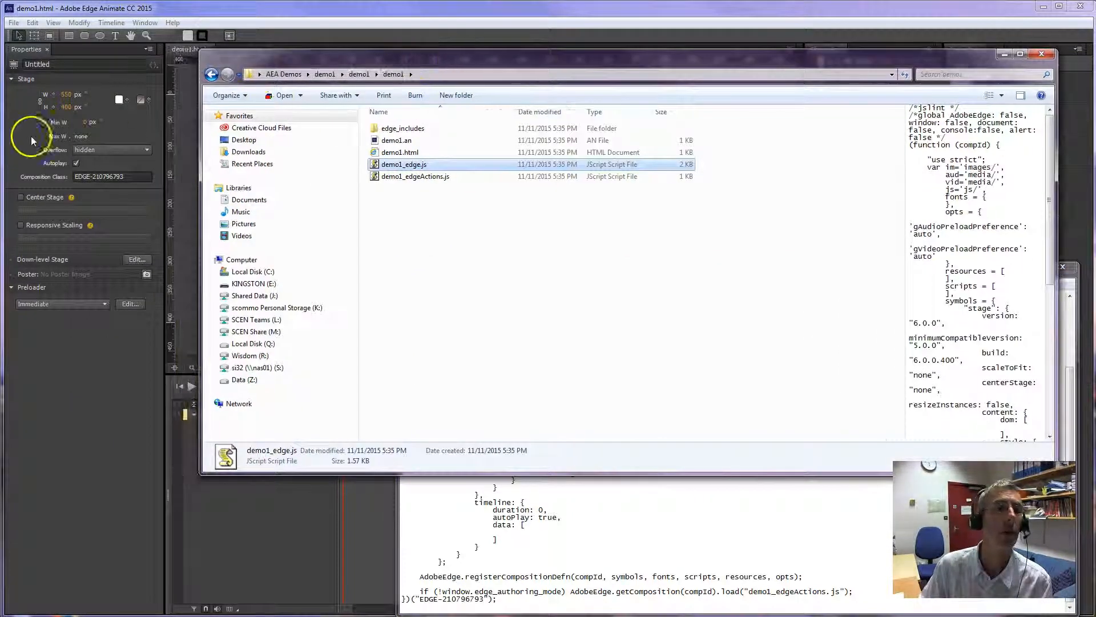
pyautogui.click(119, 101)
pyautogui.click(119, 179)
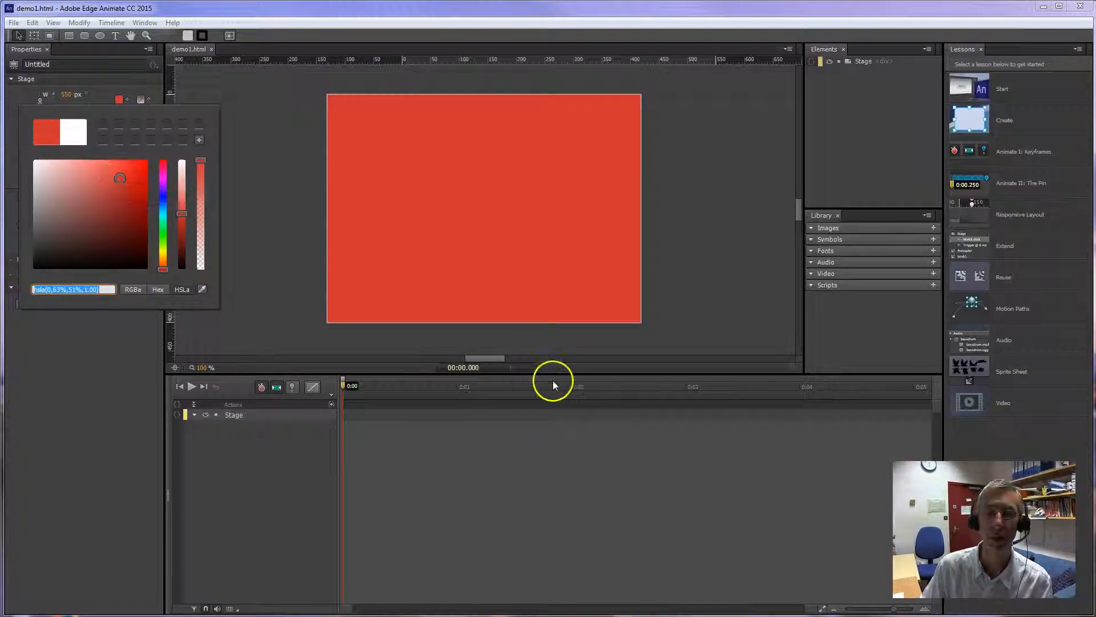
pyautogui.click(12, 23)
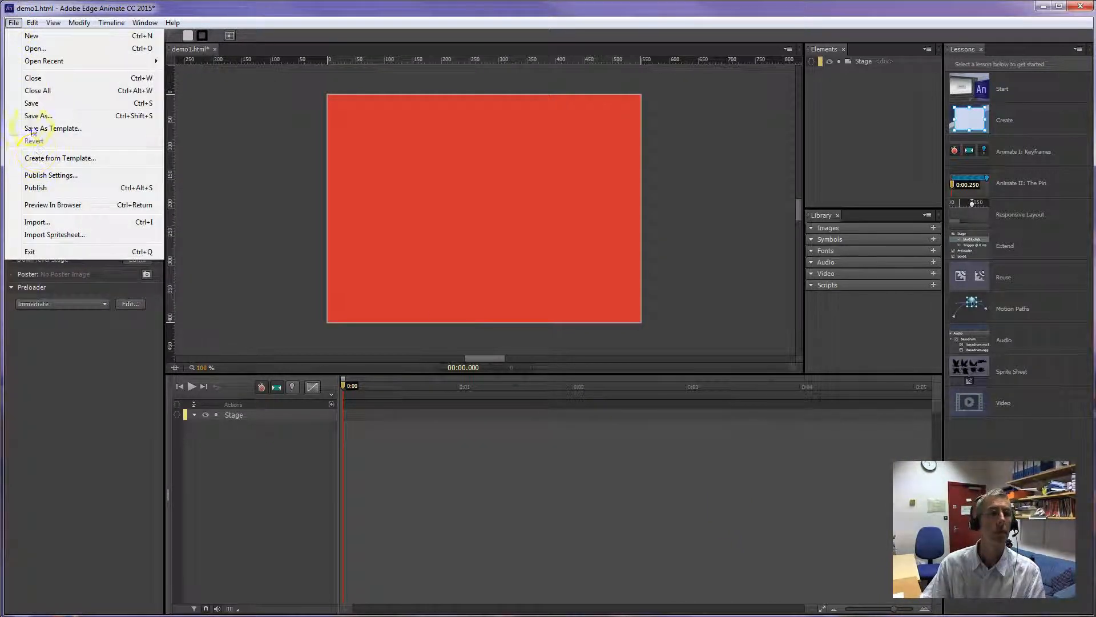
pyautogui.click(36, 103)
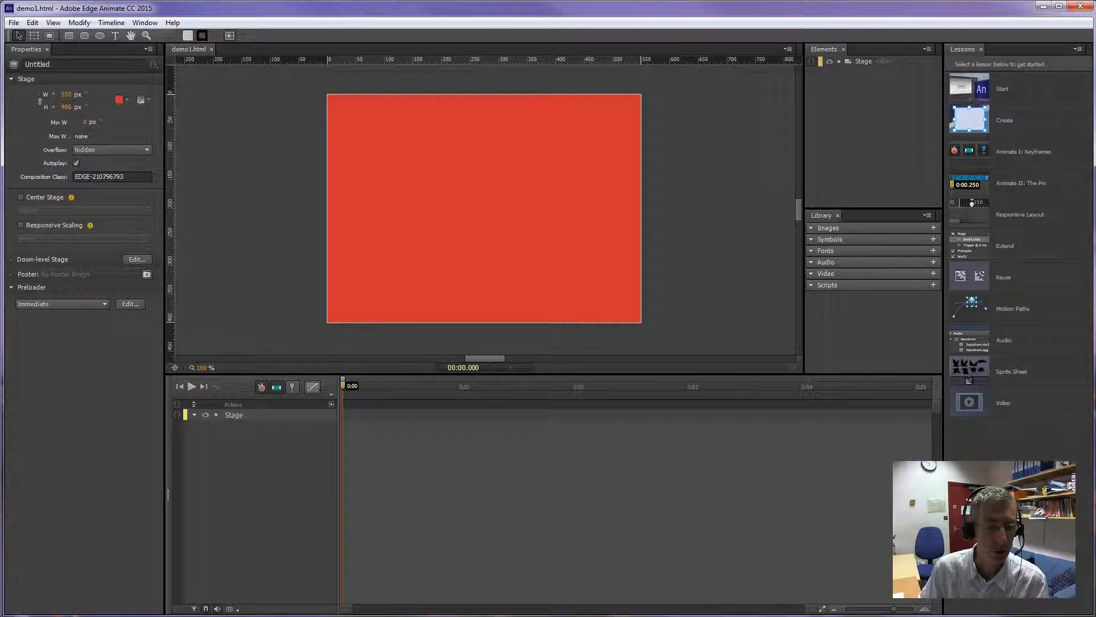
# Step: Return to demo1_edge.js in Notepad and highlight the color and opacity values in the stage's rgba fill
pyautogui.hotkey('alt', 'Tab')
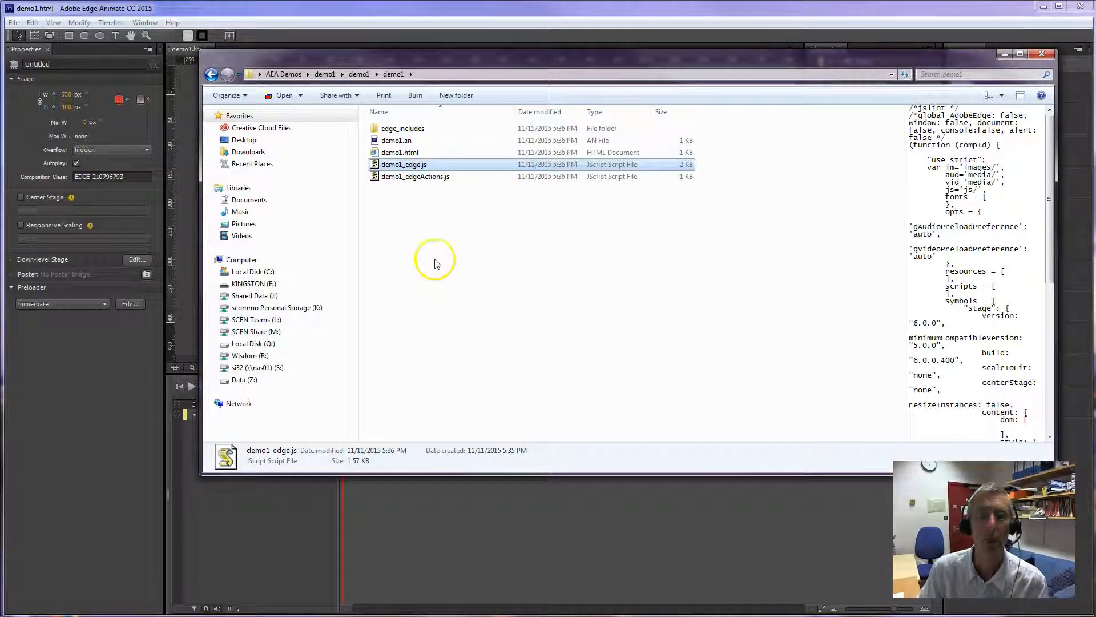
pyautogui.click(467, 616)
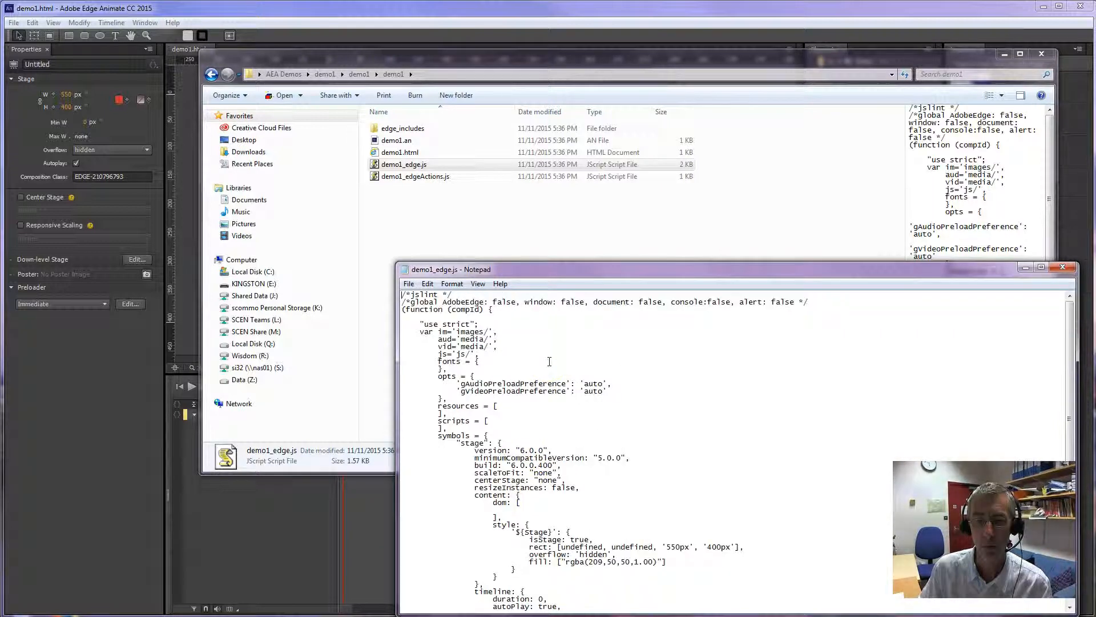
pyautogui.click(591, 564)
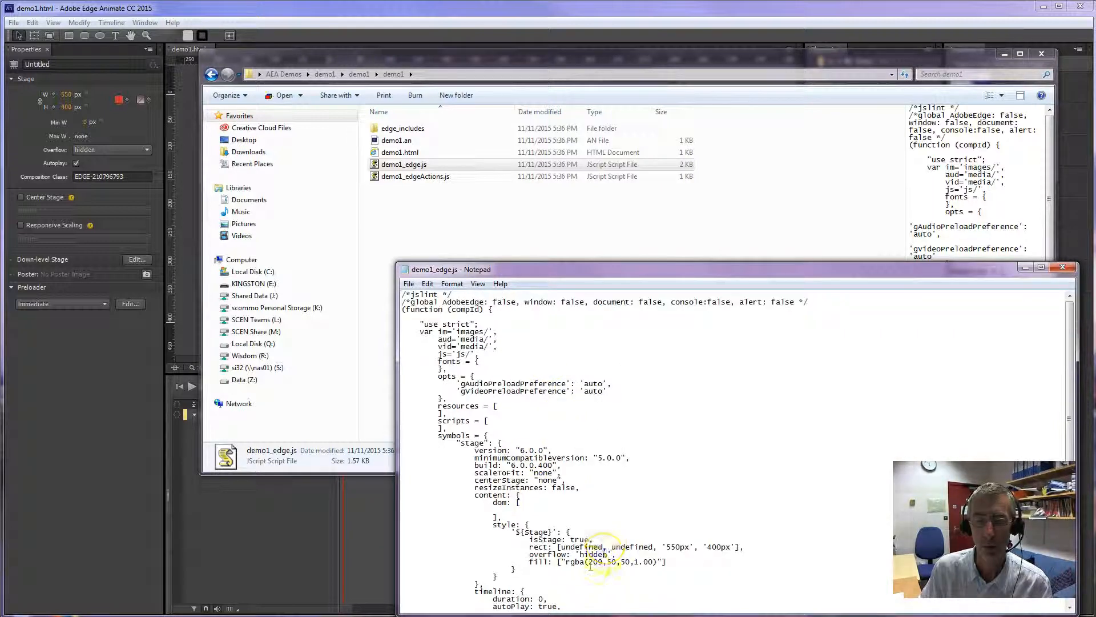
pyautogui.moveTo(590, 563); pyautogui.dragTo(630, 563)
pyautogui.moveTo(635, 561); pyautogui.dragTo(650, 561)
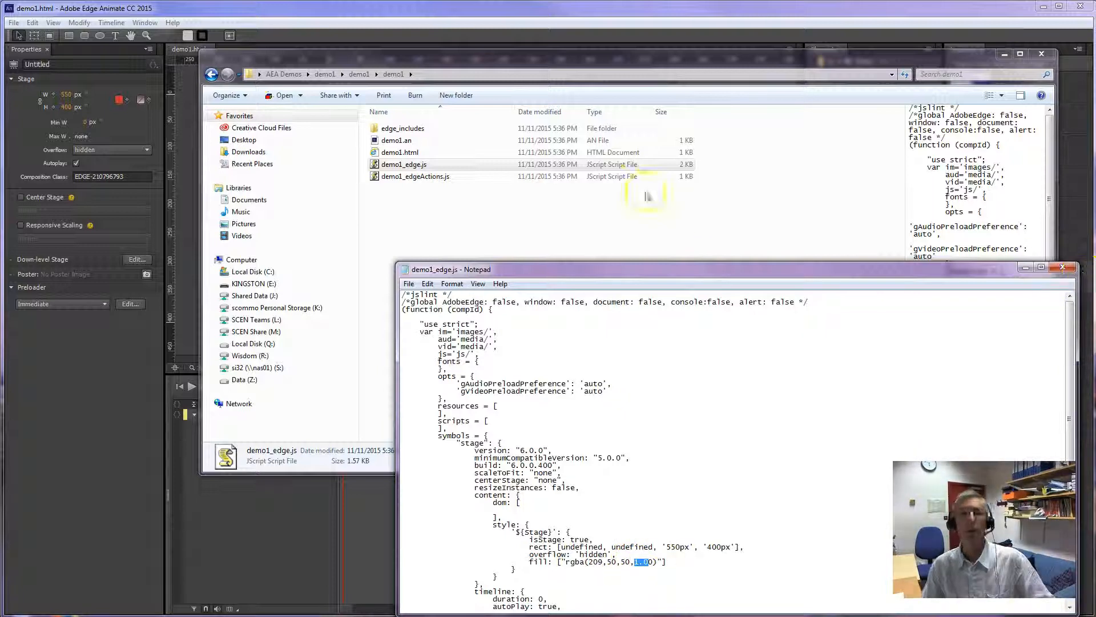
# Step: Load demo1.html into Notepad and highlight its body section and the Stage id on the div
pyautogui.moveTo(398, 157); pyautogui.dragTo(596, 502)
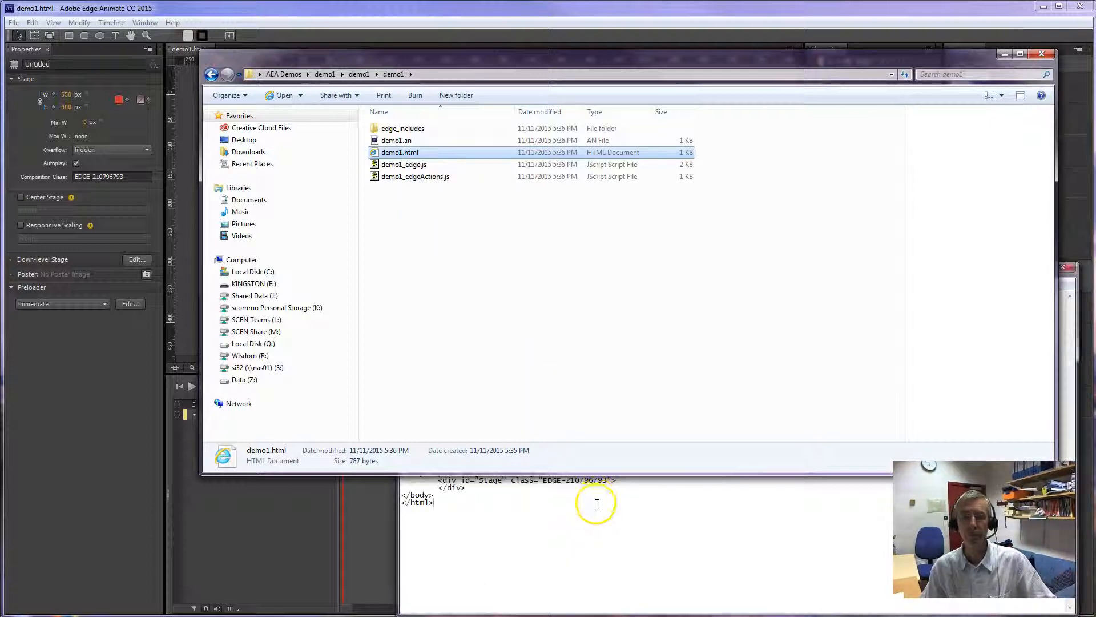
pyautogui.click(596, 501)
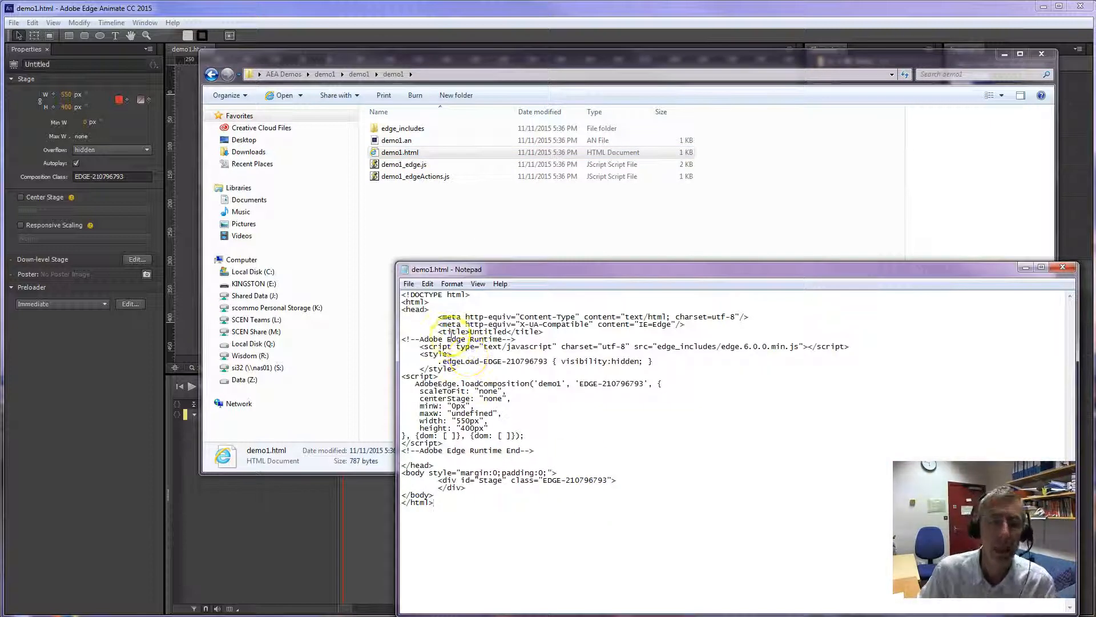
pyautogui.moveTo(401, 473); pyautogui.dragTo(433, 498)
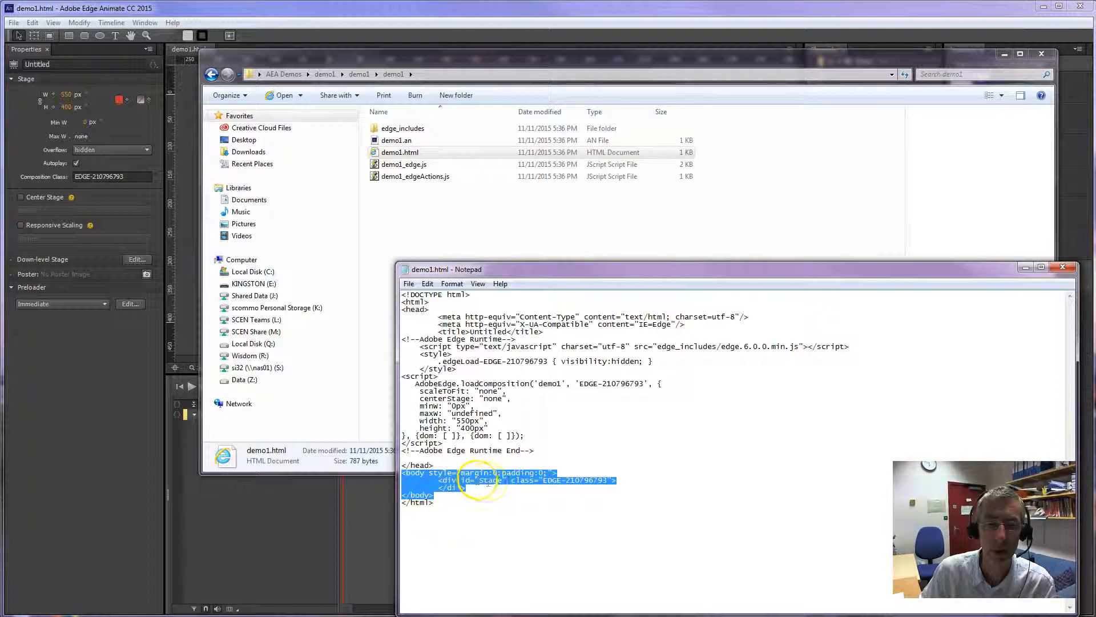
pyautogui.doubleClick(488, 481)
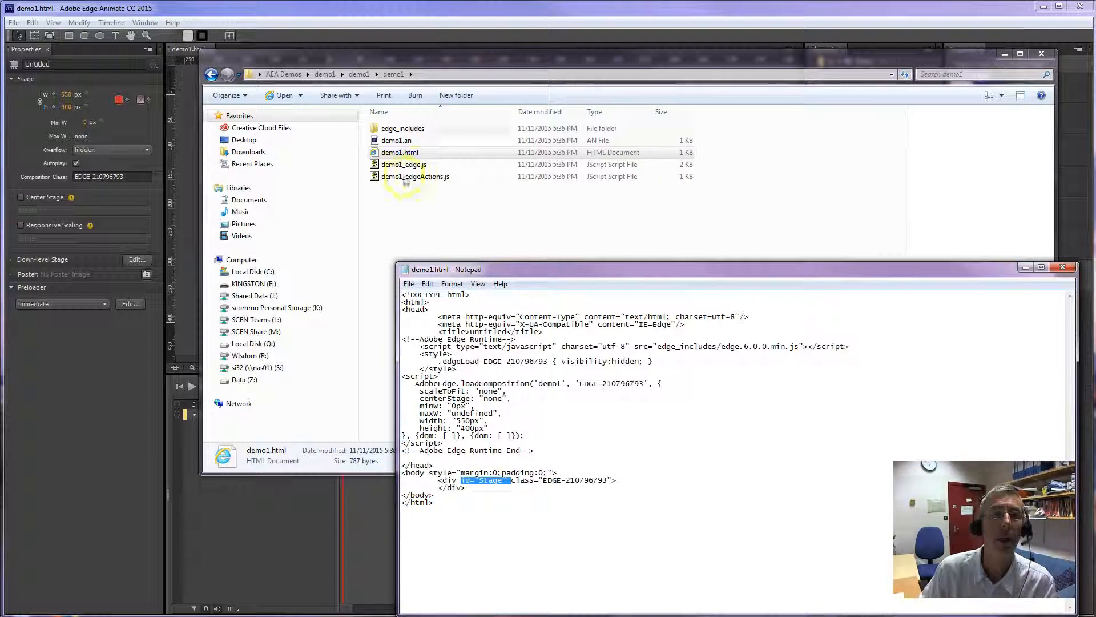
pyautogui.moveTo(421, 53); pyautogui.dragTo(985, 116)
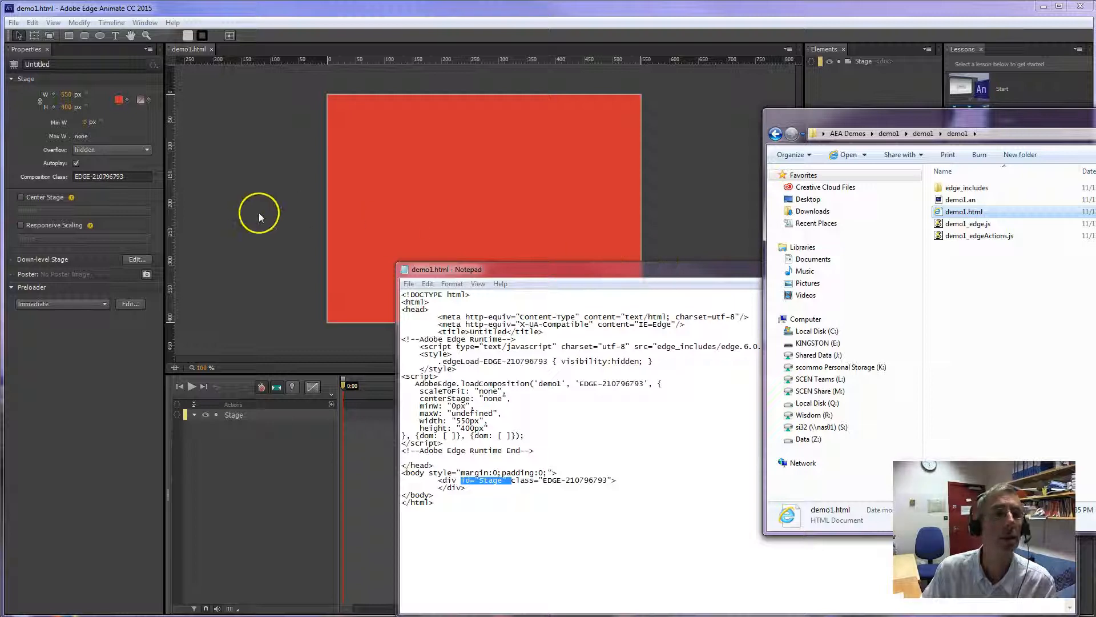
pyautogui.click(88, 94)
pyautogui.click(89, 94)
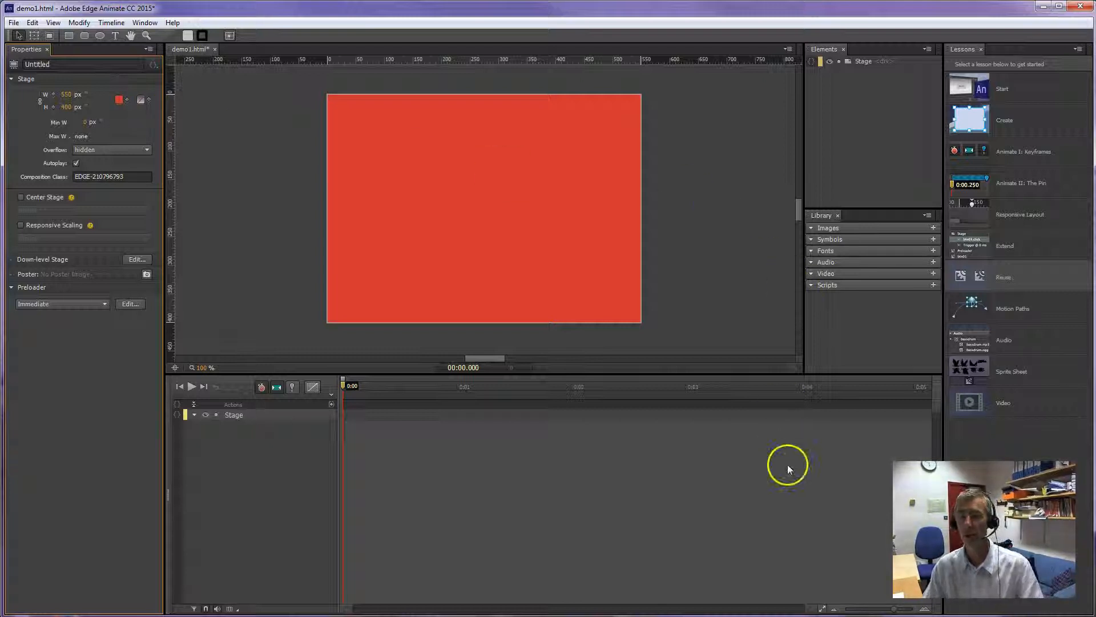
# Step: Bring back the demo1 folder, open edge_includes and load edge.6.0.0.min.js into the Notepad window
pyautogui.moveTo(1095, 108); pyautogui.dragTo(678, 78)
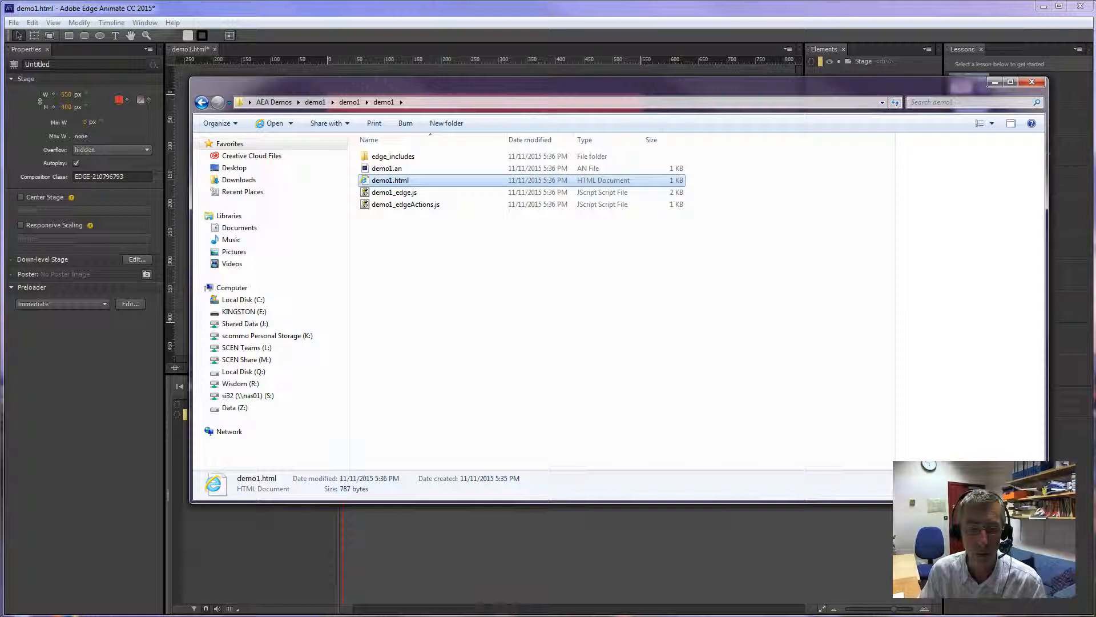
pyautogui.click(462, 616)
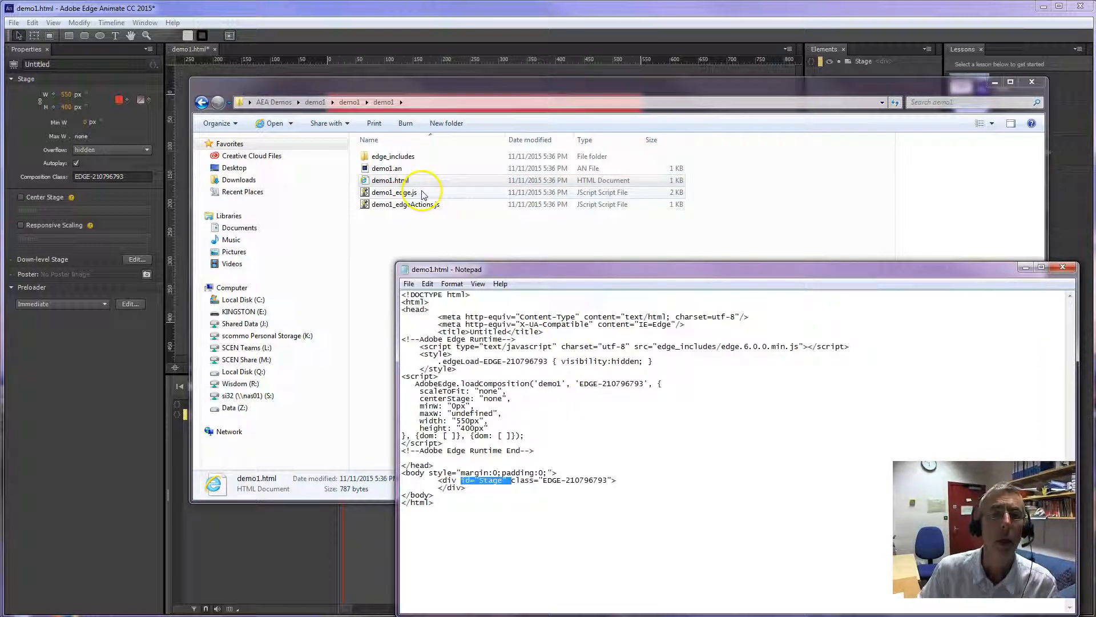
pyautogui.doubleClick(365, 157)
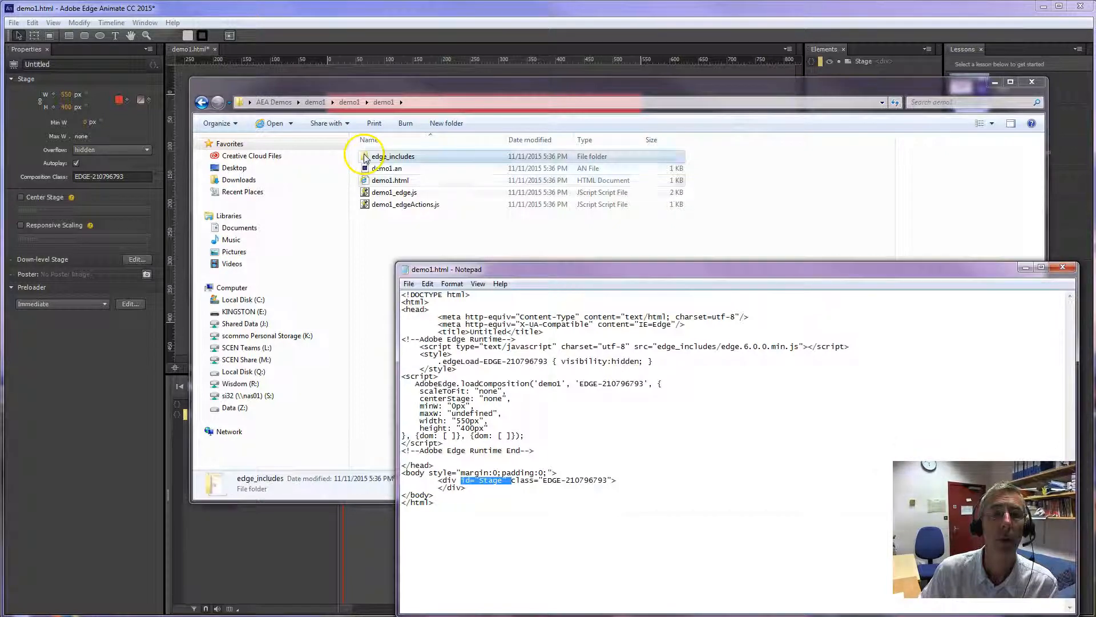
pyautogui.moveTo(370, 159); pyautogui.dragTo(631, 514)
pyautogui.click(692, 542)
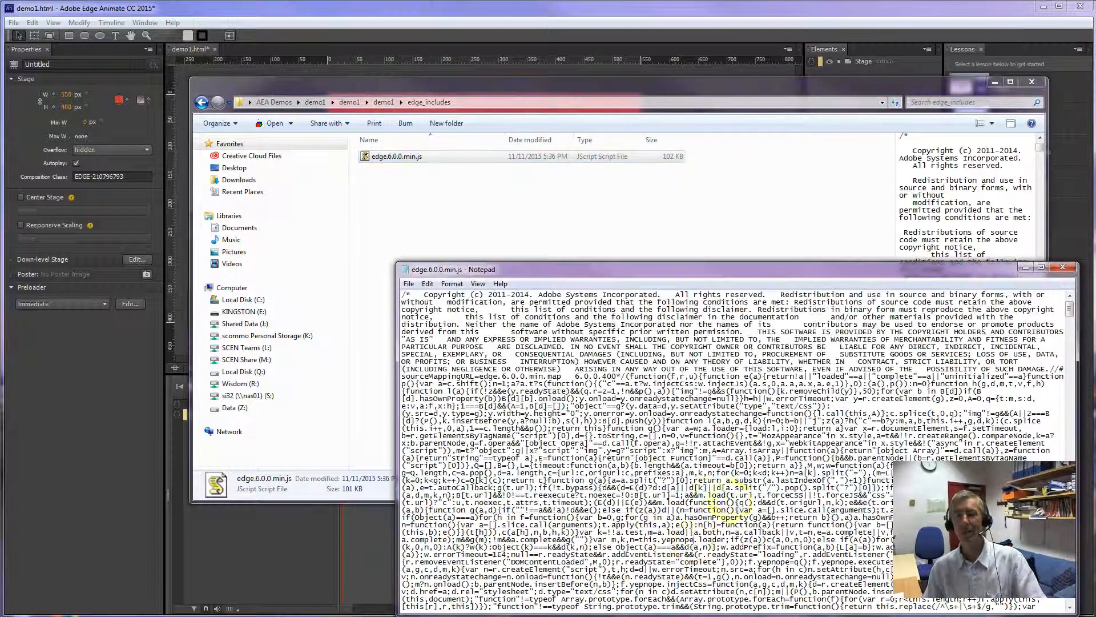
# Step: Skim the minified code of edge.6.0.0.min.js down towards its end and close Notepad
pyautogui.moveTo(798, 276); pyautogui.dragTo(743, 142)
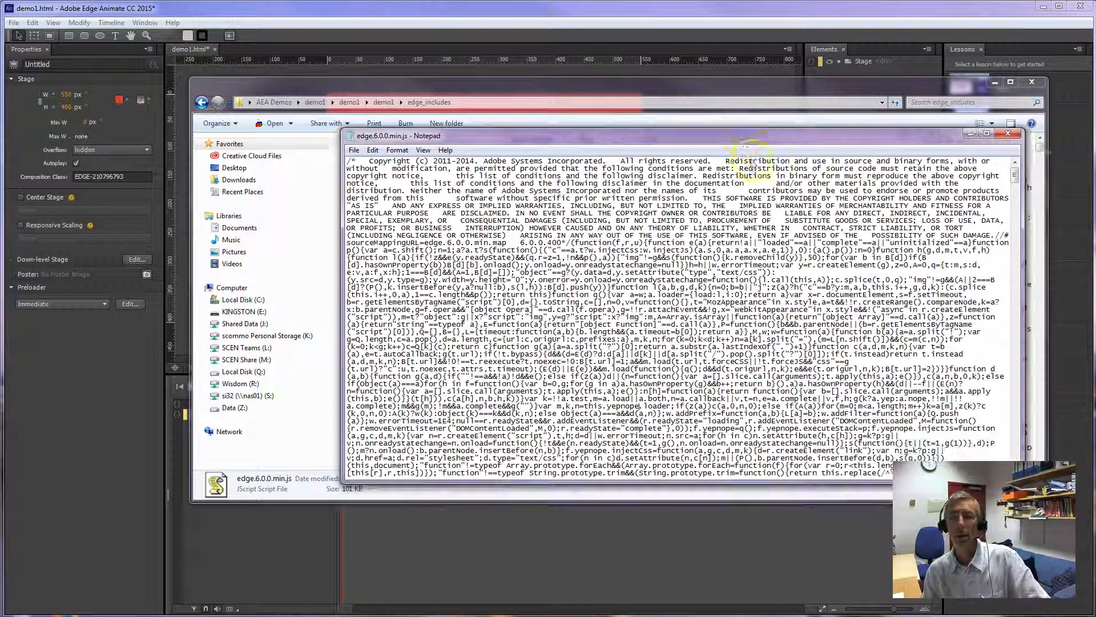
pyautogui.moveTo(1016, 180); pyautogui.dragTo(1016, 437)
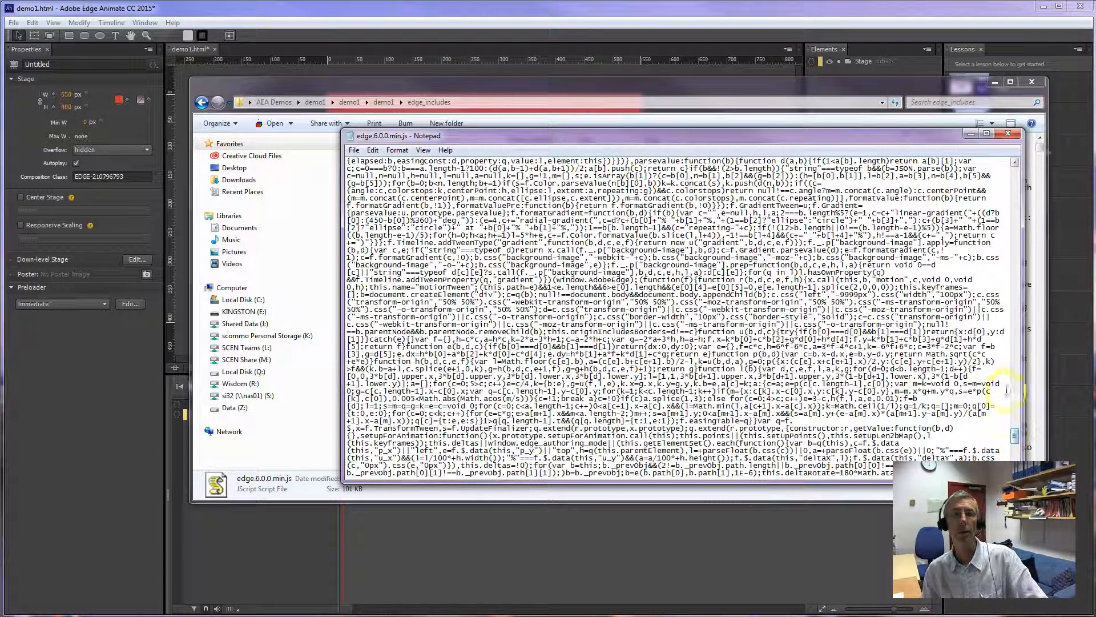
pyautogui.click(1008, 133)
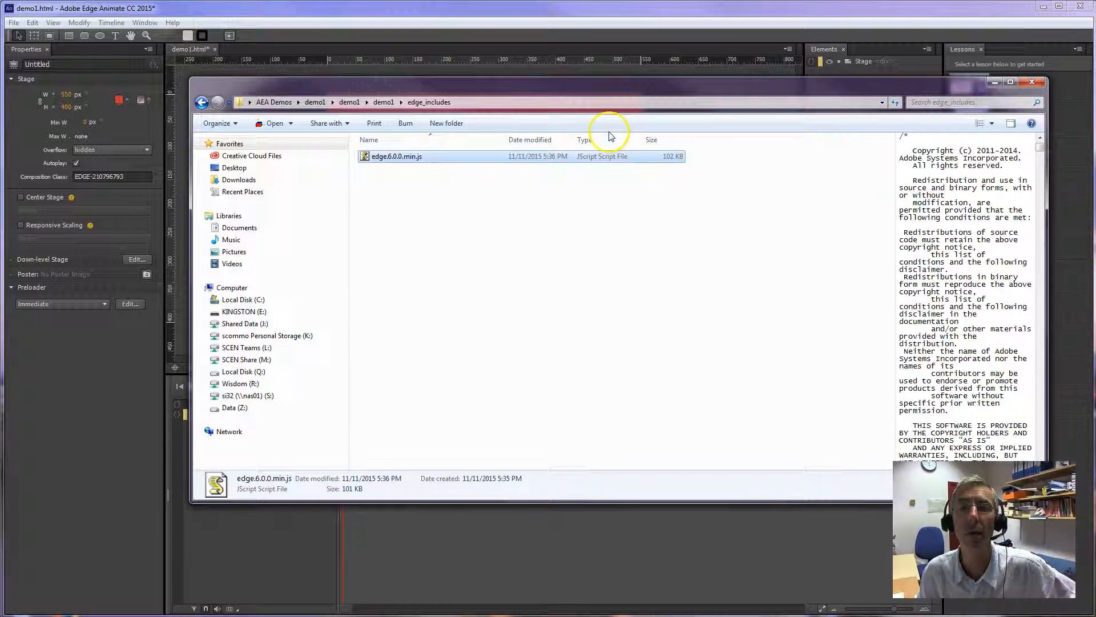
# Step: Go back up to the demo1 folder and move the file window out of the way of Edge Animate
pyautogui.moveTo(481, 86); pyautogui.dragTo(832, 169)
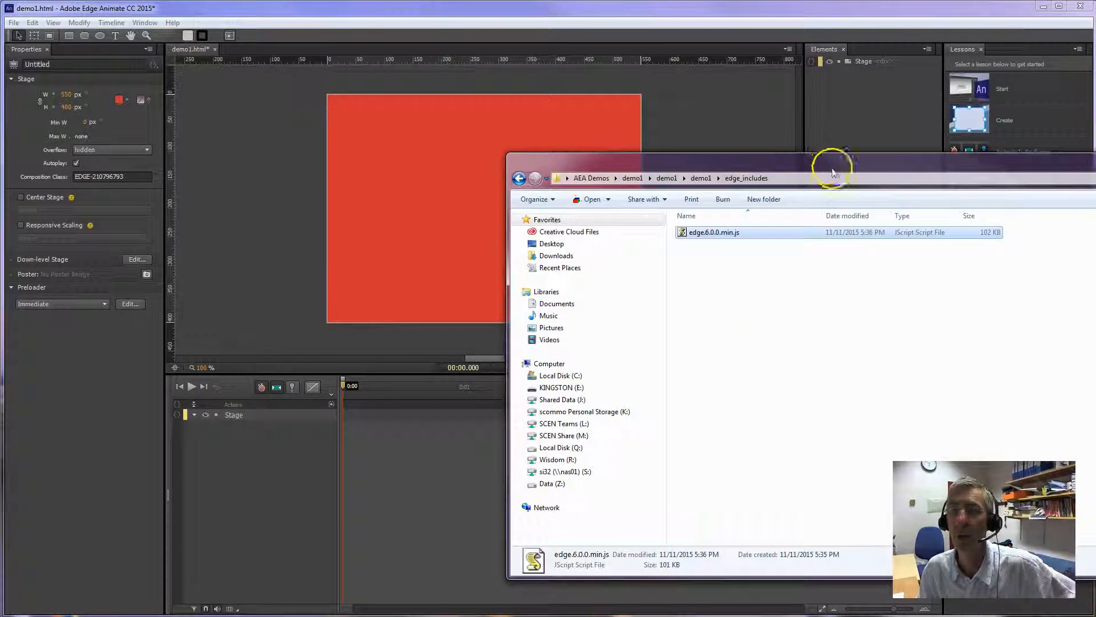
pyautogui.click(701, 178)
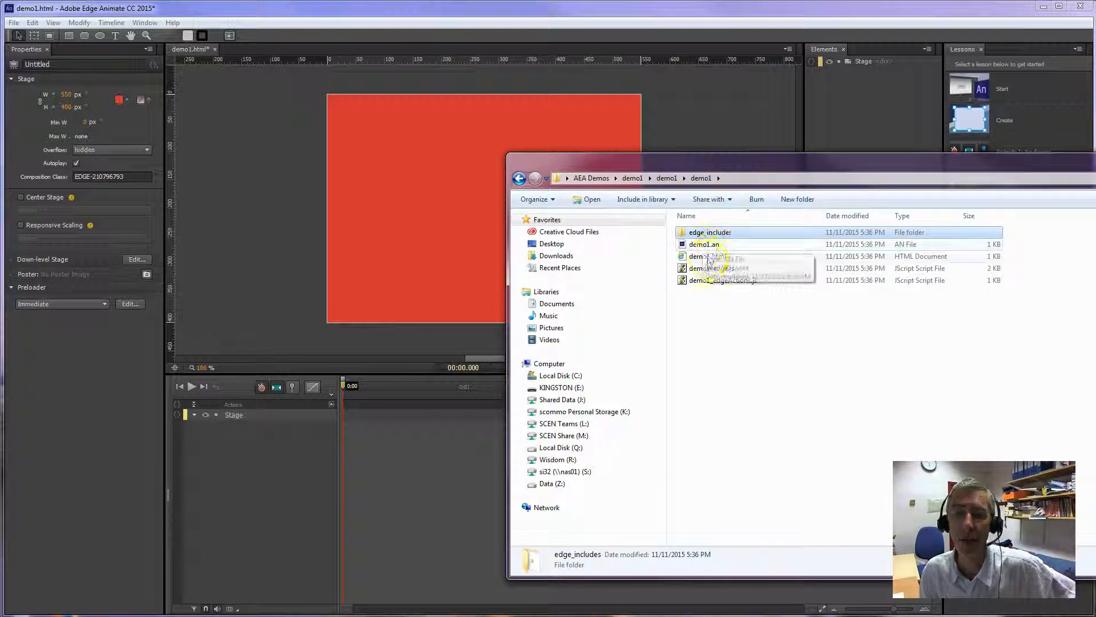
pyautogui.moveTo(636, 166); pyautogui.dragTo(1095, 57)
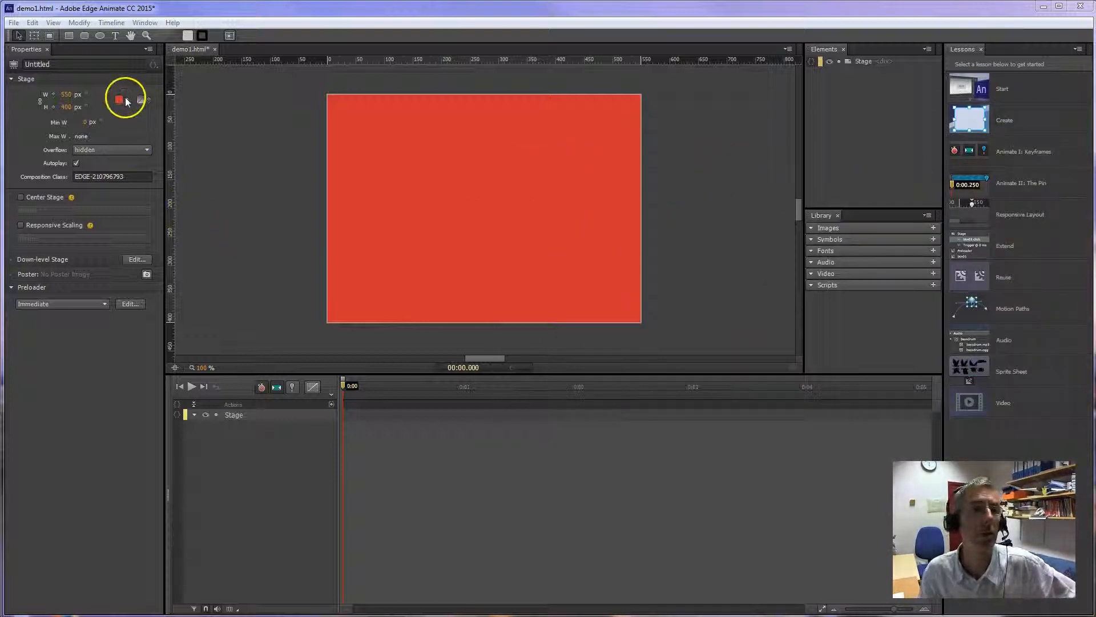
# Step: Set the stage's background color to white, hsla(0,0%,100%,1.00)
pyautogui.click(119, 100)
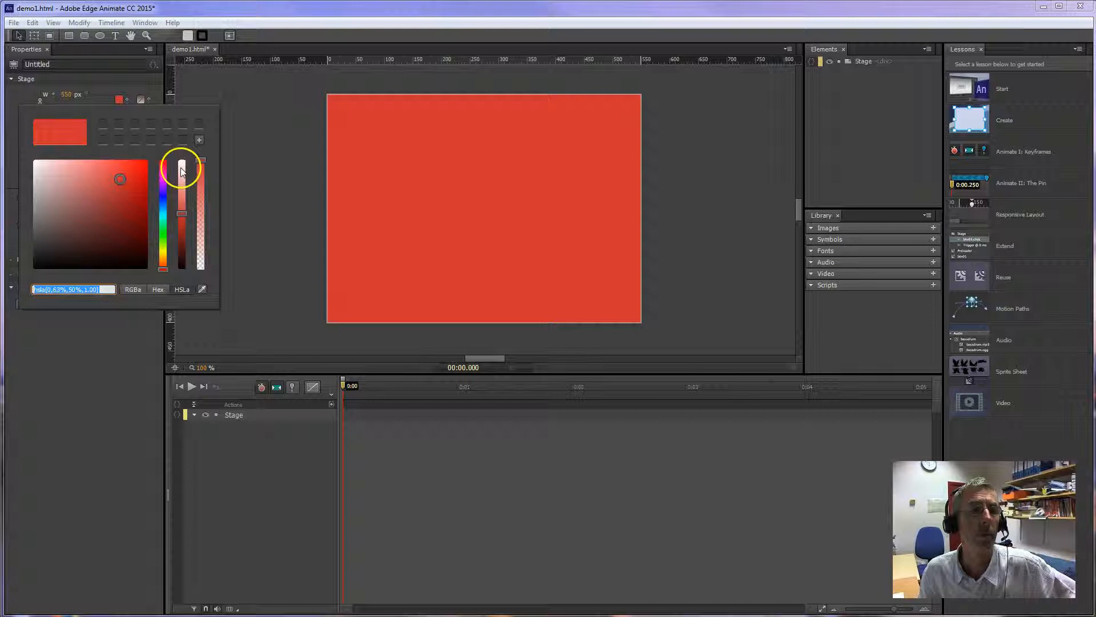
pyautogui.moveTo(179, 215); pyautogui.dragTo(178, 152)
pyautogui.moveTo(34, 160); pyautogui.dragTo(32, 157)
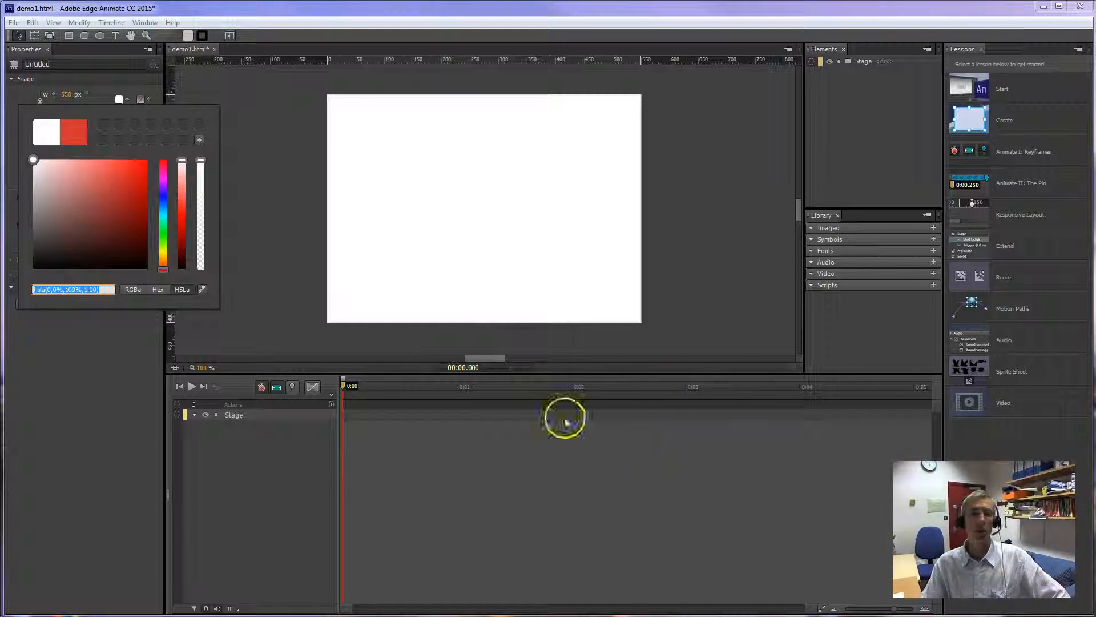
pyautogui.click(308, 313)
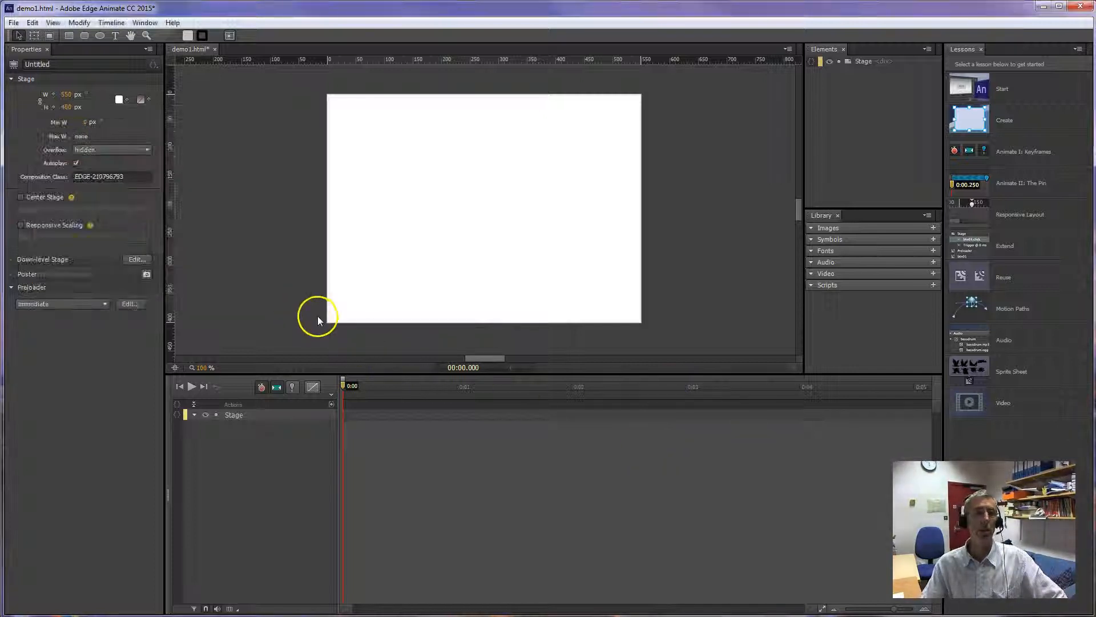
# Step: Draw a rectangle about 192 × 184 px on the left half of the stage
pyautogui.click(257, 201)
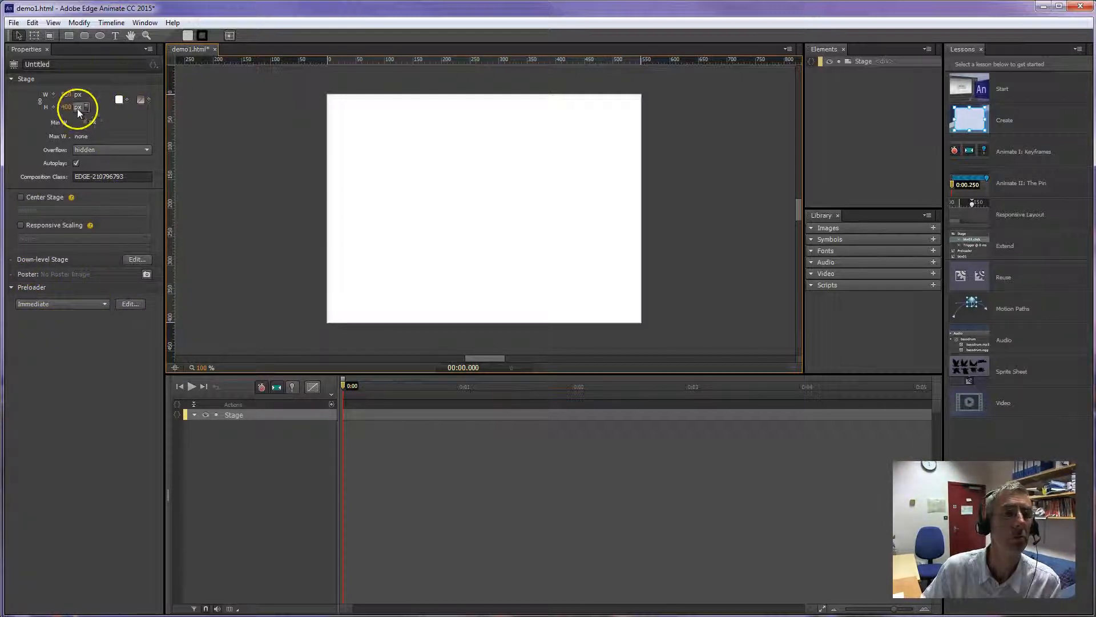
pyautogui.click(83, 37)
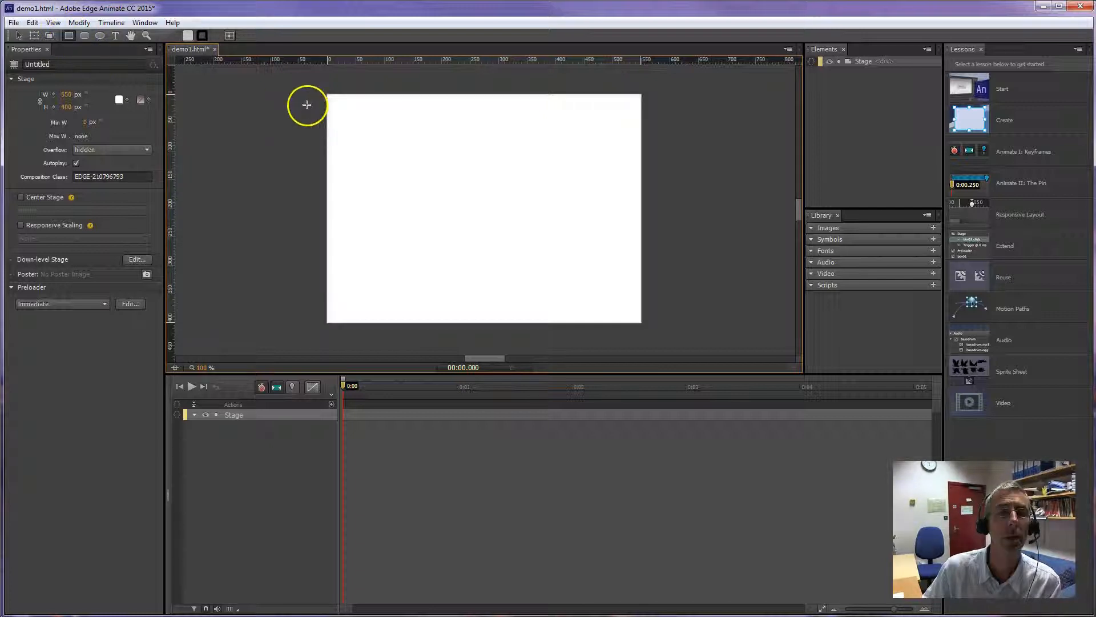
pyautogui.moveTo(358, 141); pyautogui.dragTo(468, 247)
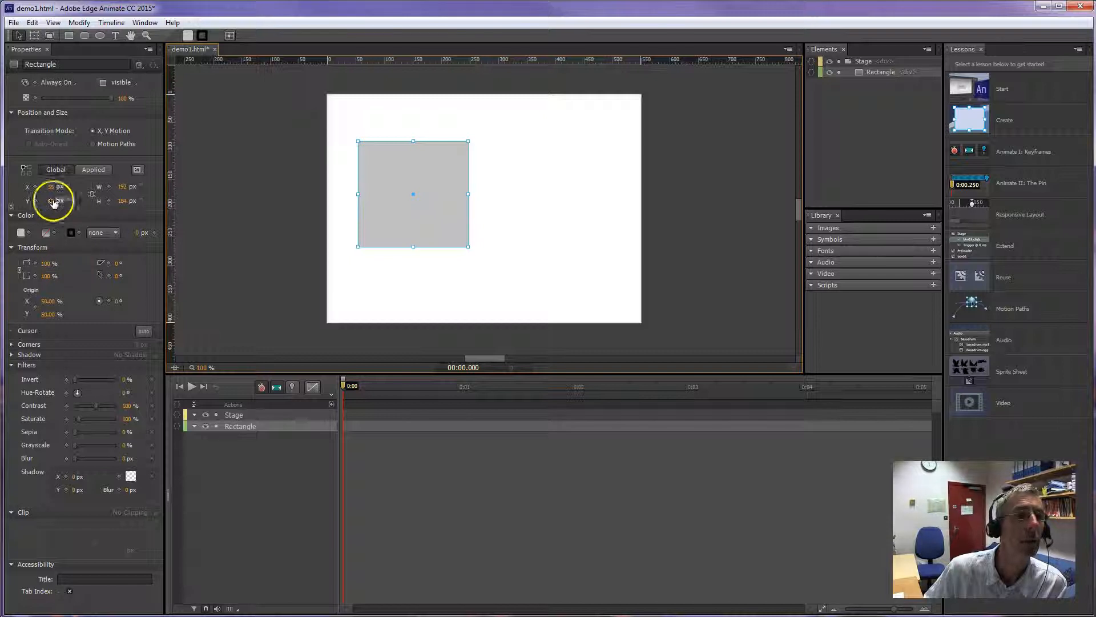
# Step: Try different X and Y positions for the rectangle and place it at about X 61 px, Y 108 px
pyautogui.moveTo(50, 188); pyautogui.dragTo(9, 203)
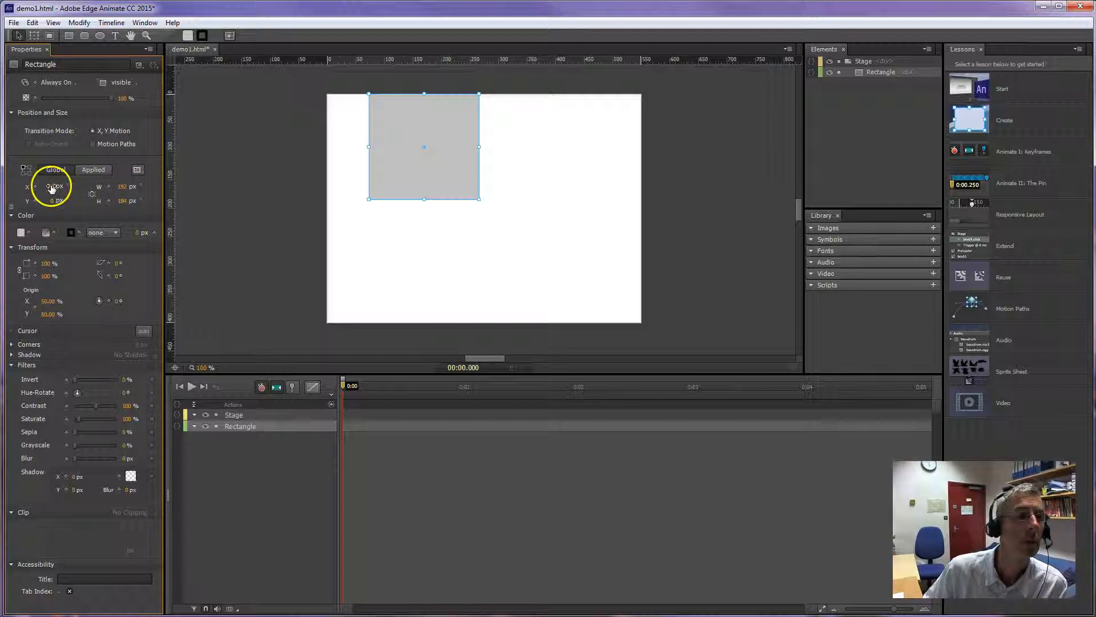
pyautogui.moveTo(41, 187); pyautogui.dragTo(11, 189)
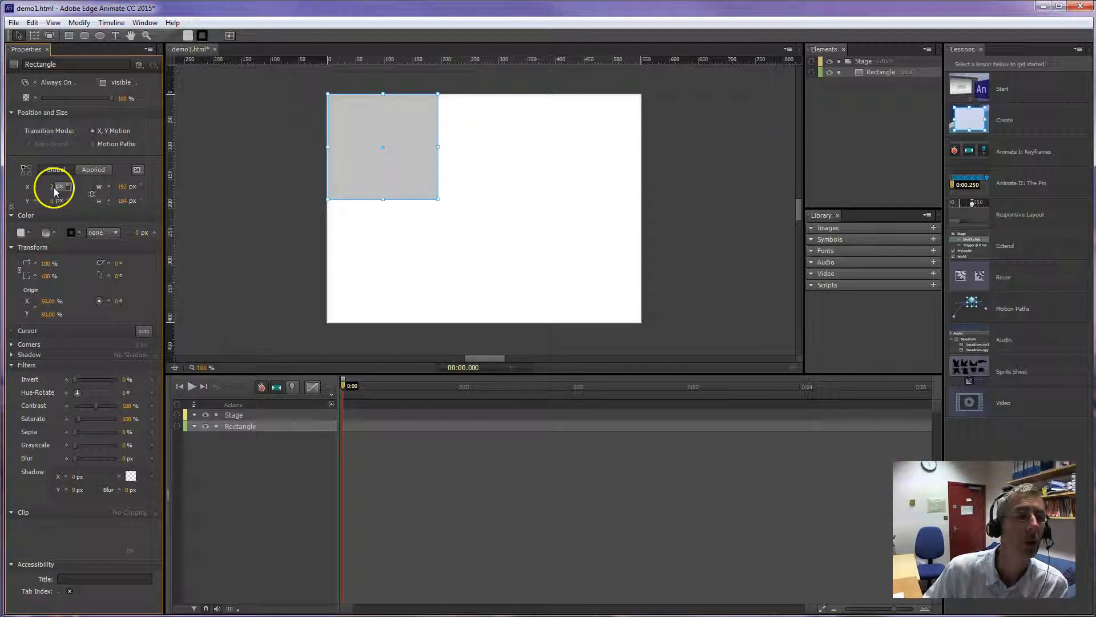
pyautogui.moveTo(52, 190); pyautogui.dragTo(178, 189)
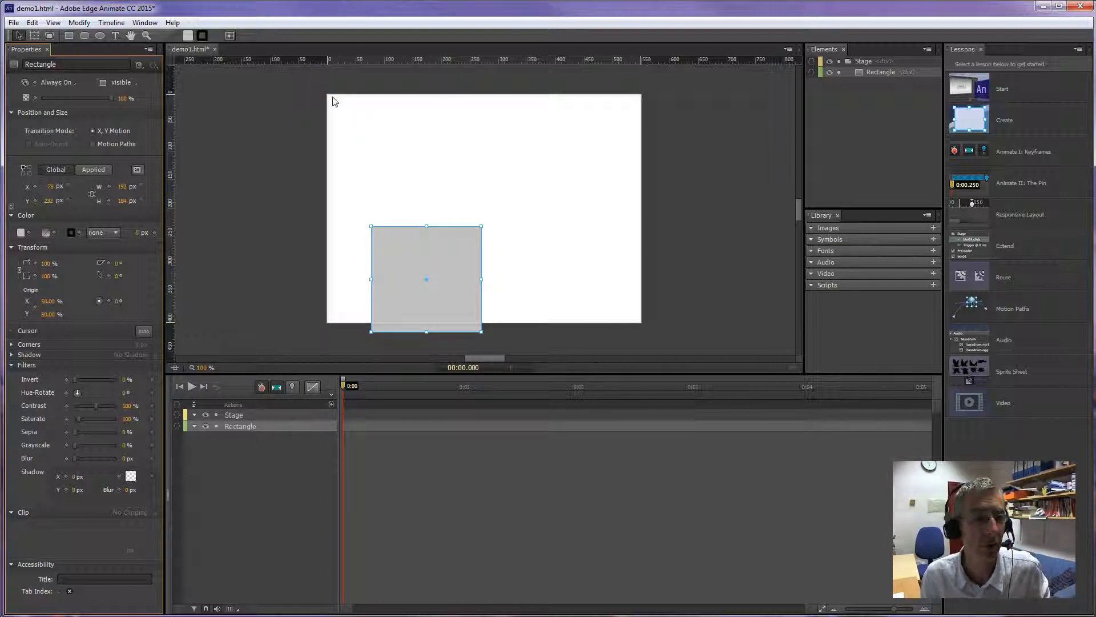
pyautogui.moveTo(400, 247); pyautogui.dragTo(409, 151)
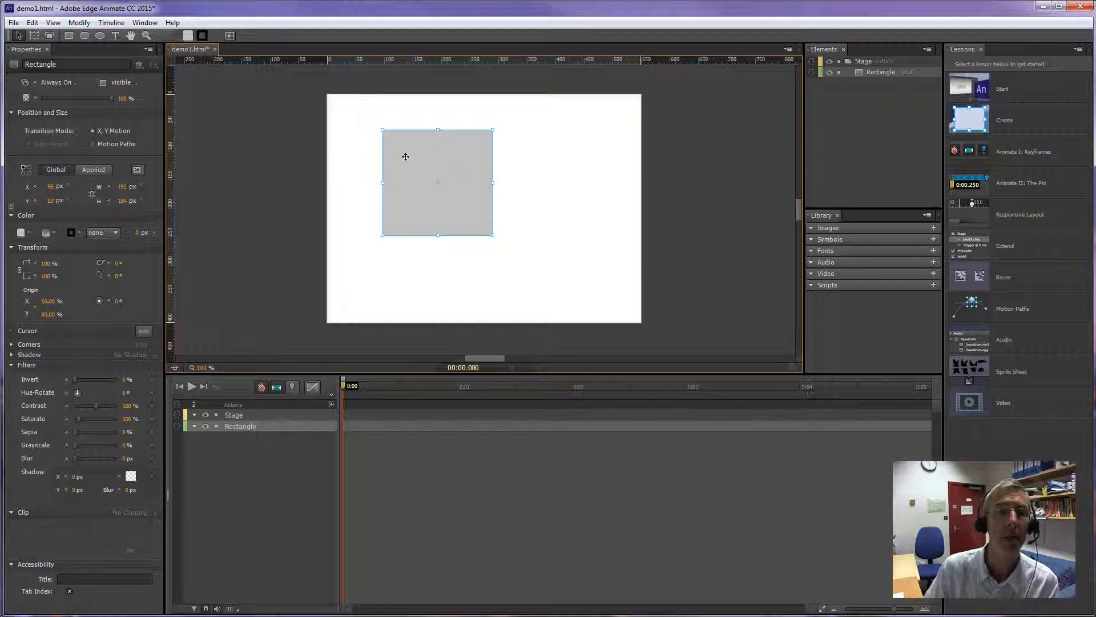
pyautogui.moveTo(404, 156); pyautogui.dragTo(382, 182)
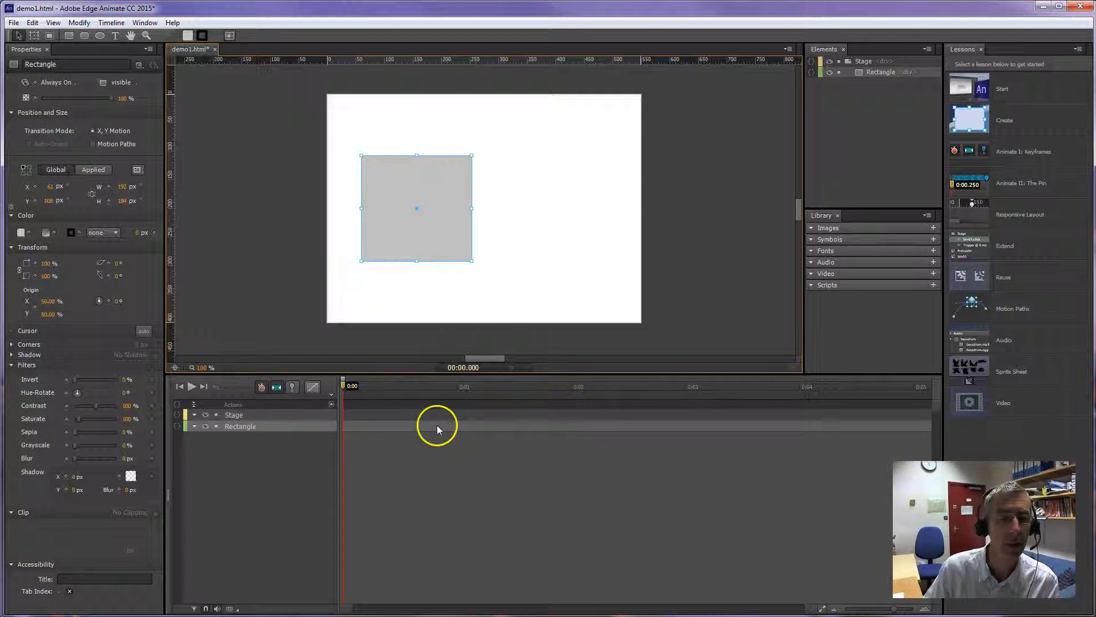
# Step: Draw a rounded rectangle about 167 × 129 px on the stage's upper right and a circle about 106 px wide below it
pyautogui.click(85, 36)
pyautogui.moveTo(503, 122); pyautogui.dragTo(600, 196)
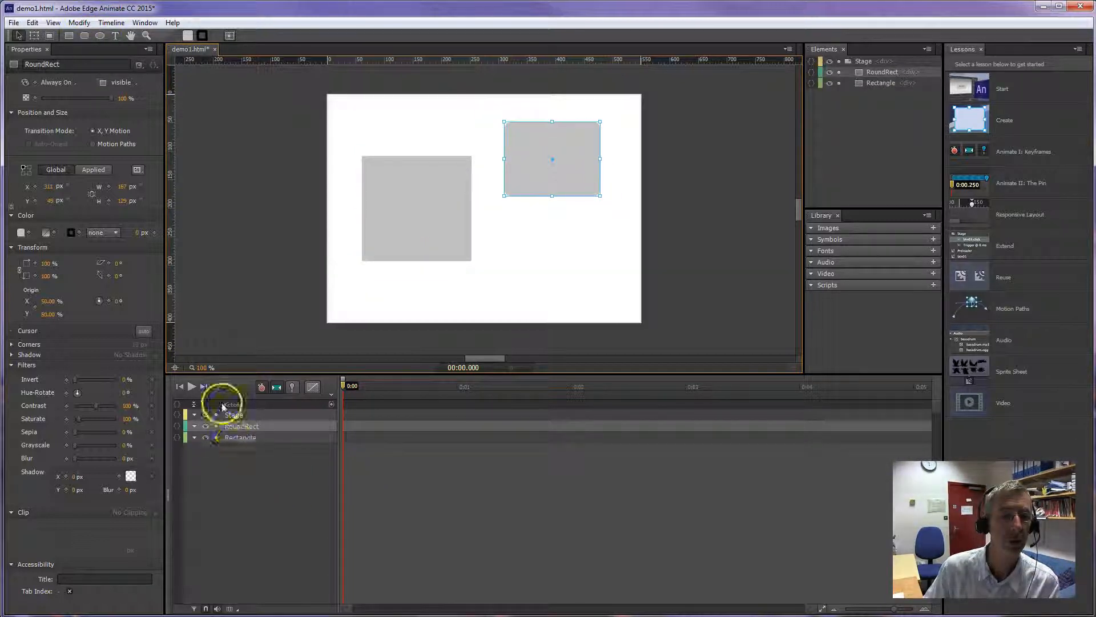
pyautogui.click(100, 36)
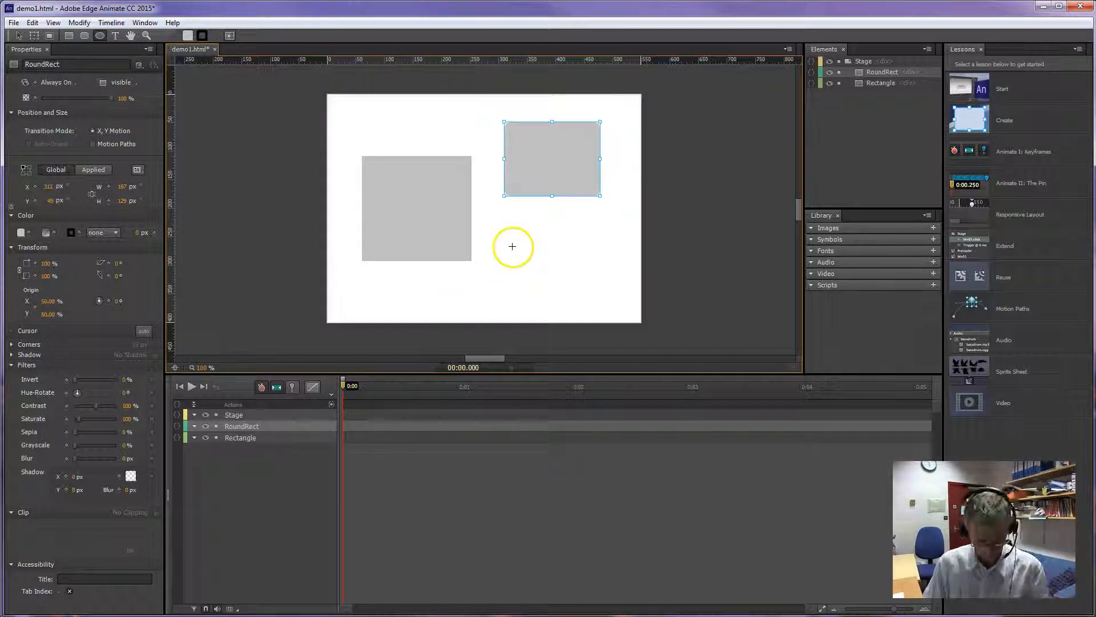
pyautogui.moveTo(513, 246); pyautogui.dragTo(572, 291)
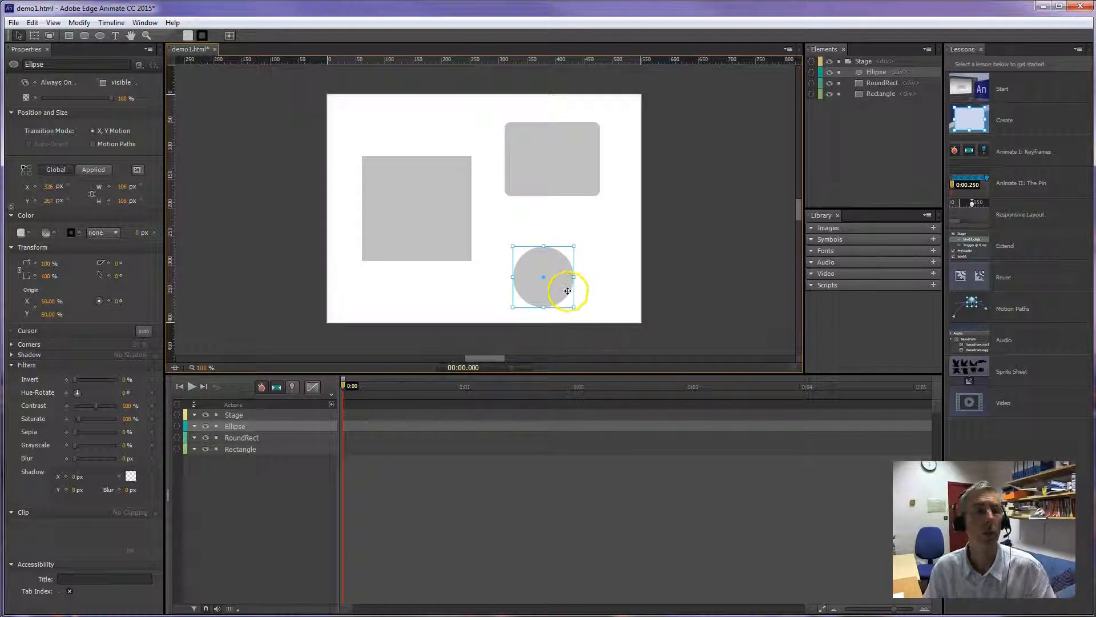
# Step: Try nesting the rounded rectangle inside the rectangle in the element hierarchy, and move it back to the stage level
pyautogui.click(237, 450)
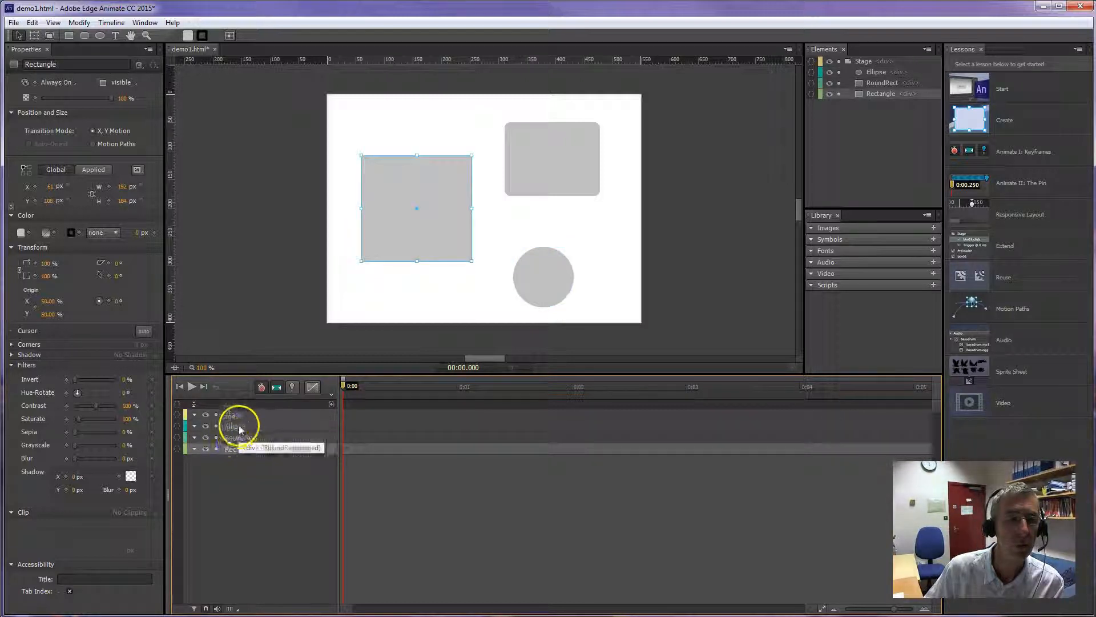
pyautogui.click(876, 84)
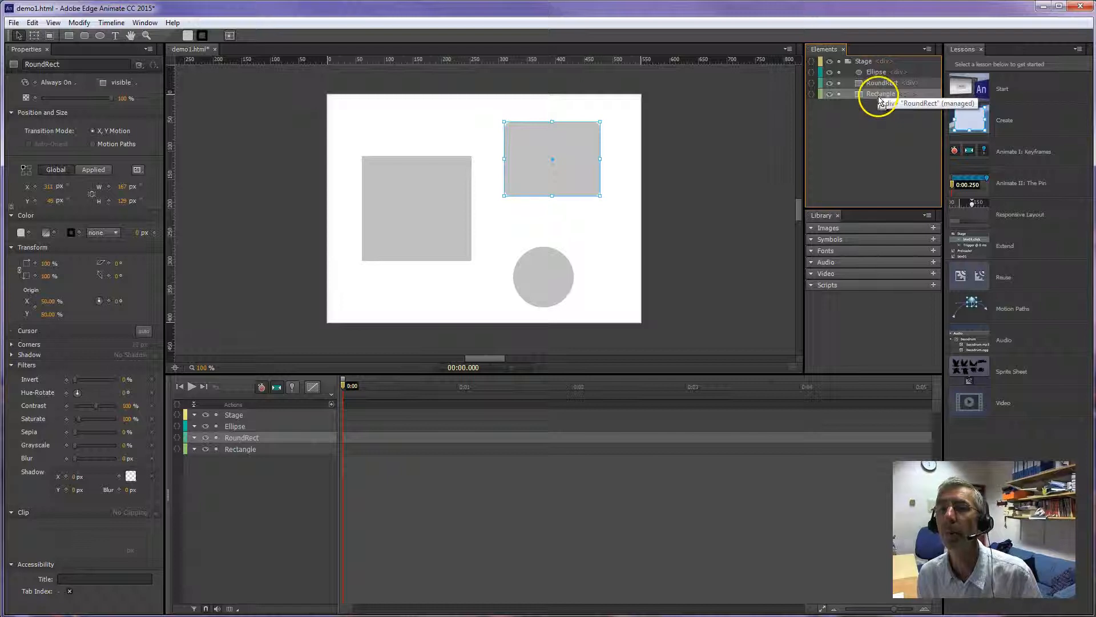
pyautogui.moveTo(879, 101); pyautogui.dragTo(877, 94)
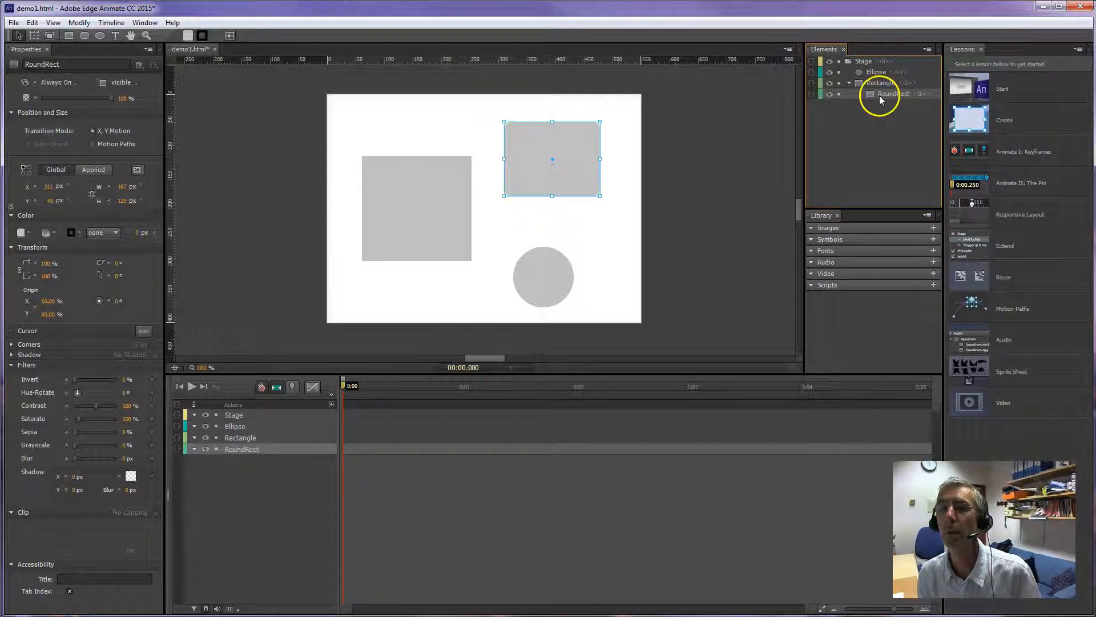
pyautogui.moveTo(869, 96); pyautogui.dragTo(857, 80)
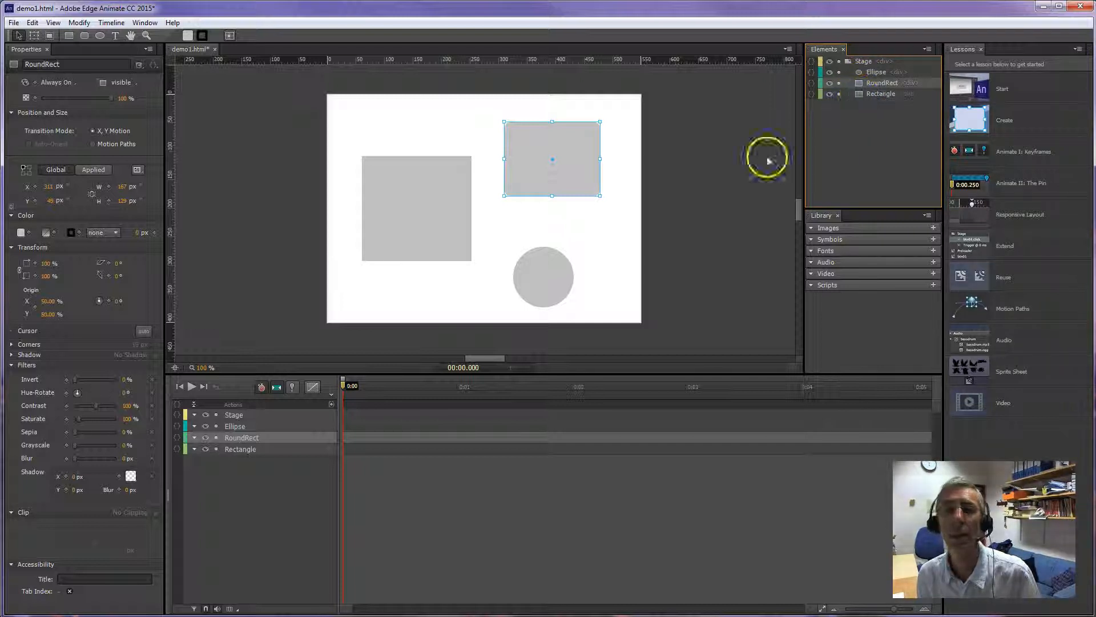
# Step: Nest the ellipse inside the rectangle and move the rectangle with its child to about X 45 px, Y 97 px
pyautogui.click(549, 271)
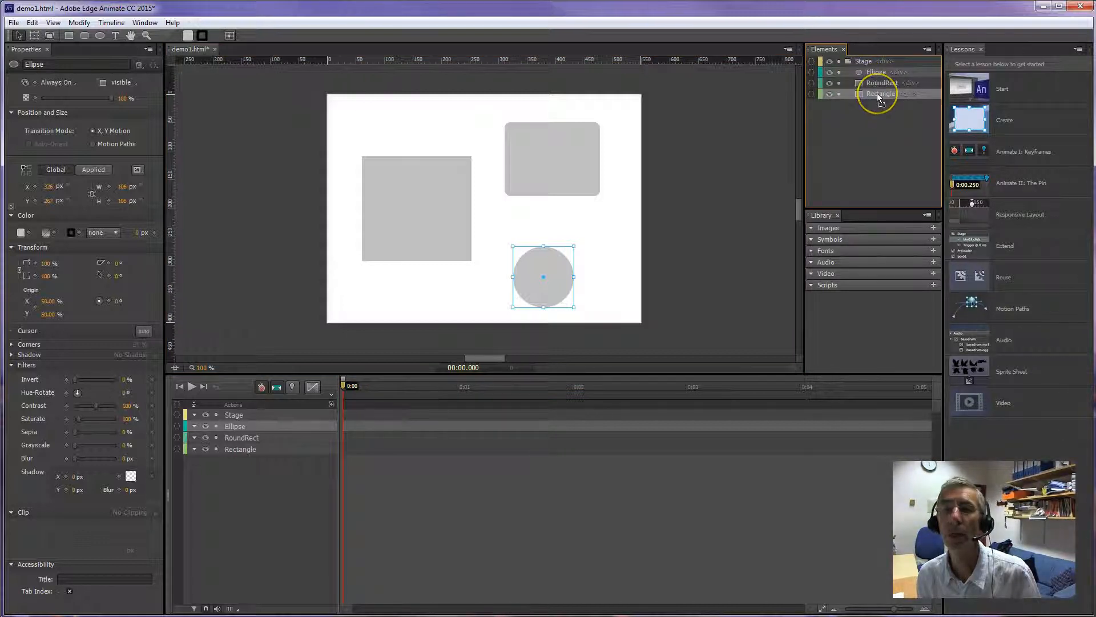
pyautogui.moveTo(877, 94); pyautogui.dragTo(877, 94)
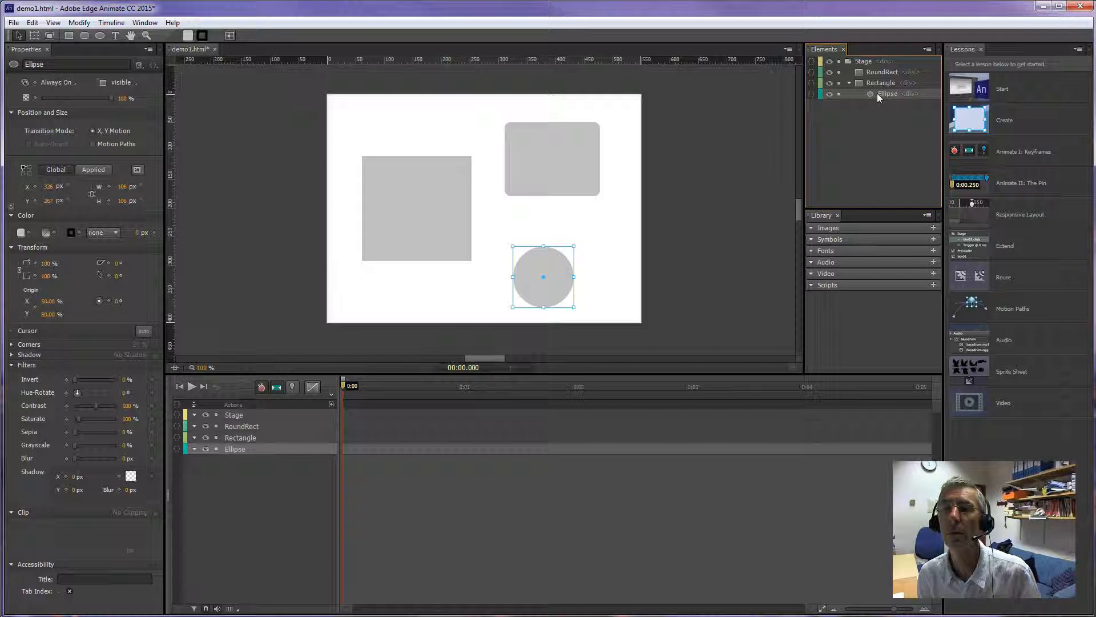
pyautogui.click(877, 83)
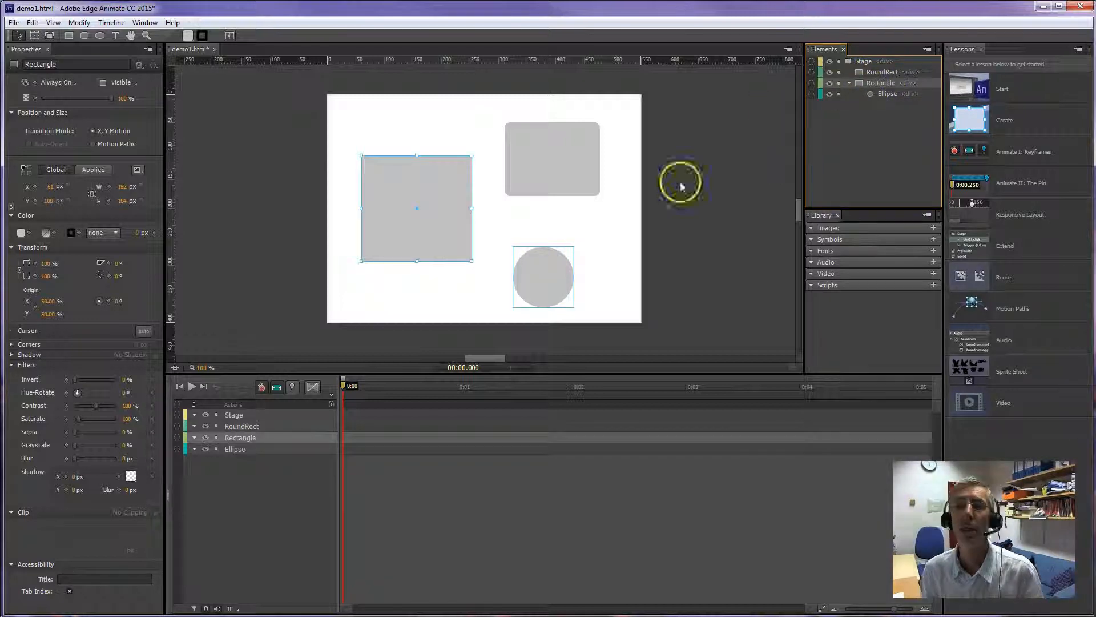
pyautogui.moveTo(440, 210)
pyautogui.mouseDown()
pyautogui.moveTo(438, 191)
pyautogui.moveTo(414, 193)
pyautogui.moveTo(428, 208)
pyautogui.mouseUp()
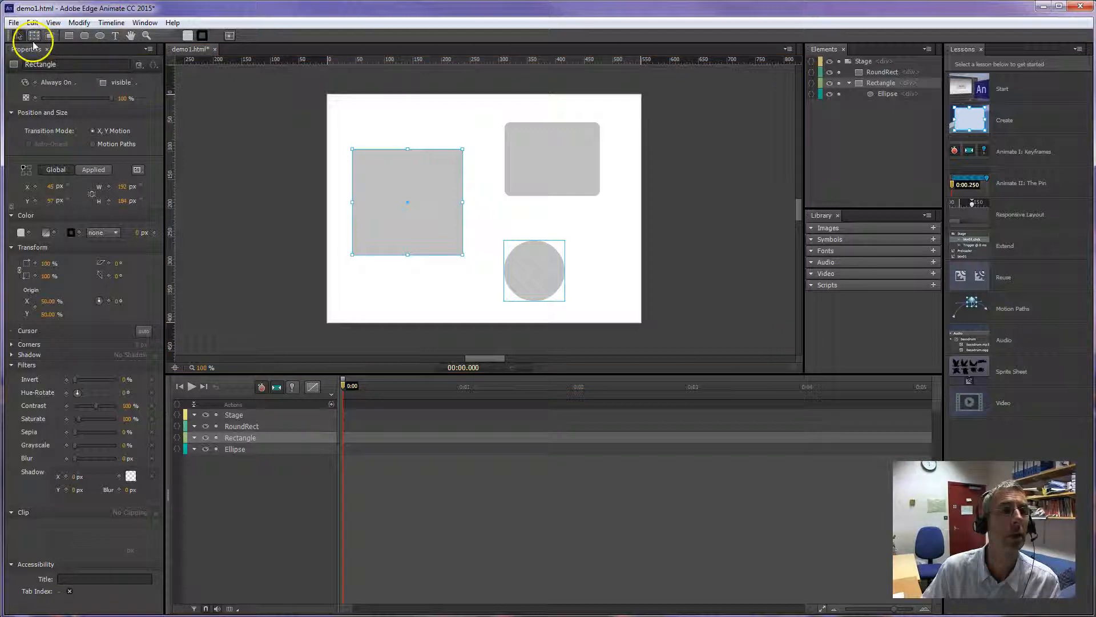
# Step: Delete all three shapes and draw a rectangle about 162 × 136 px against the stage's left edge at X 0 px, Y 132 px
pyautogui.moveTo(444, 154); pyautogui.dragTo(627, 331)
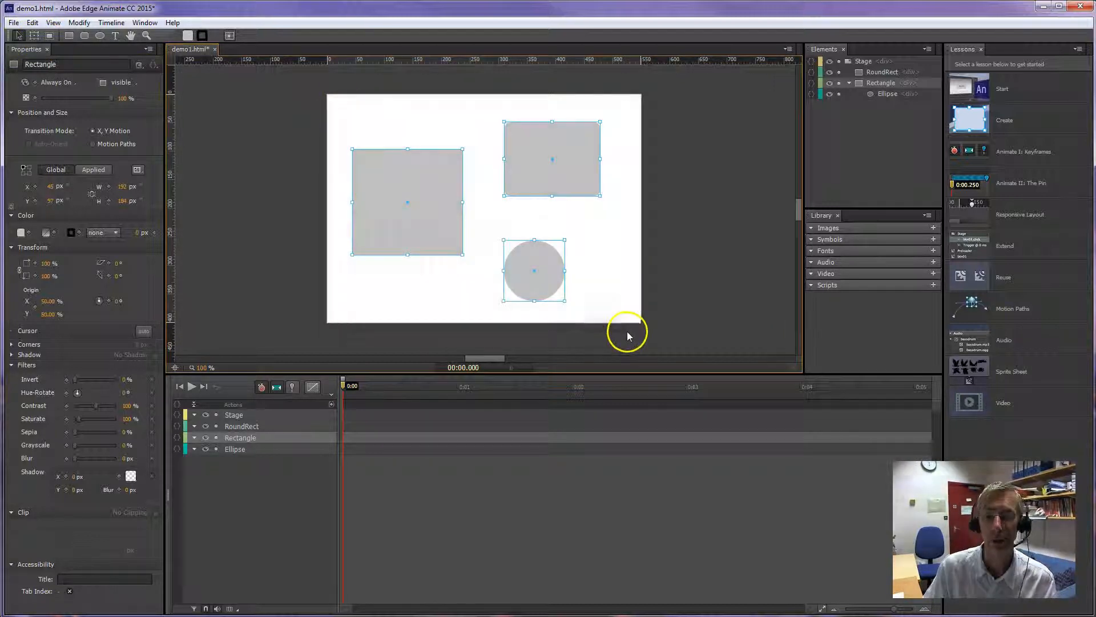
pyautogui.press('Delete')
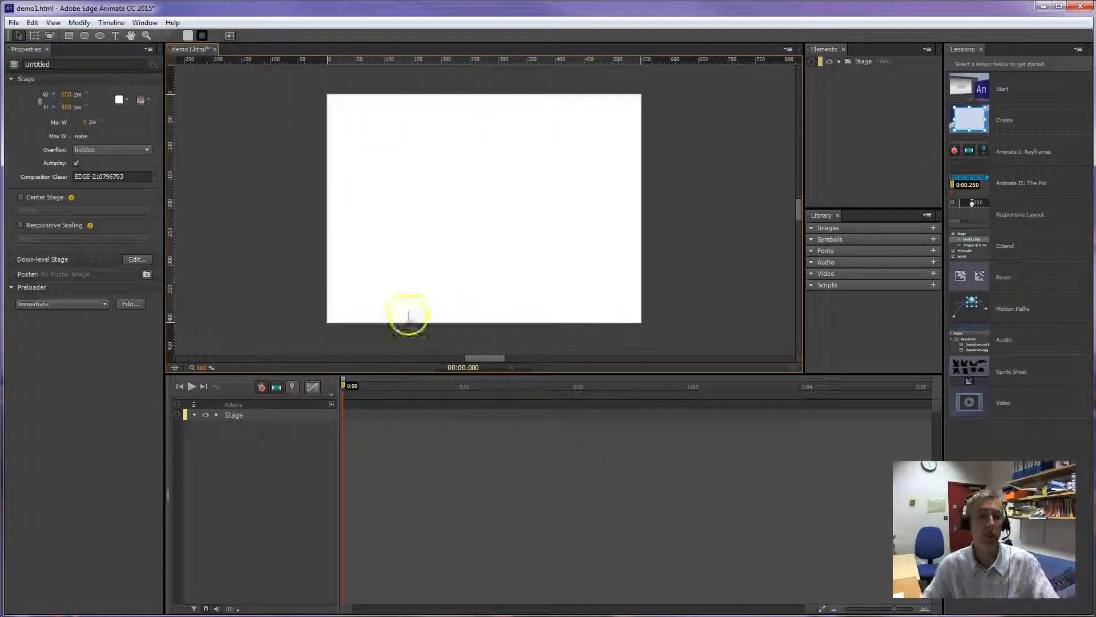
pyautogui.click(69, 35)
pyautogui.moveTo(330, 175); pyautogui.dragTo(422, 253)
pyautogui.moveTo(399, 217)
pyautogui.mouseDown()
pyautogui.moveTo(504, 216)
pyautogui.moveTo(396, 215)
pyautogui.mouseUp()
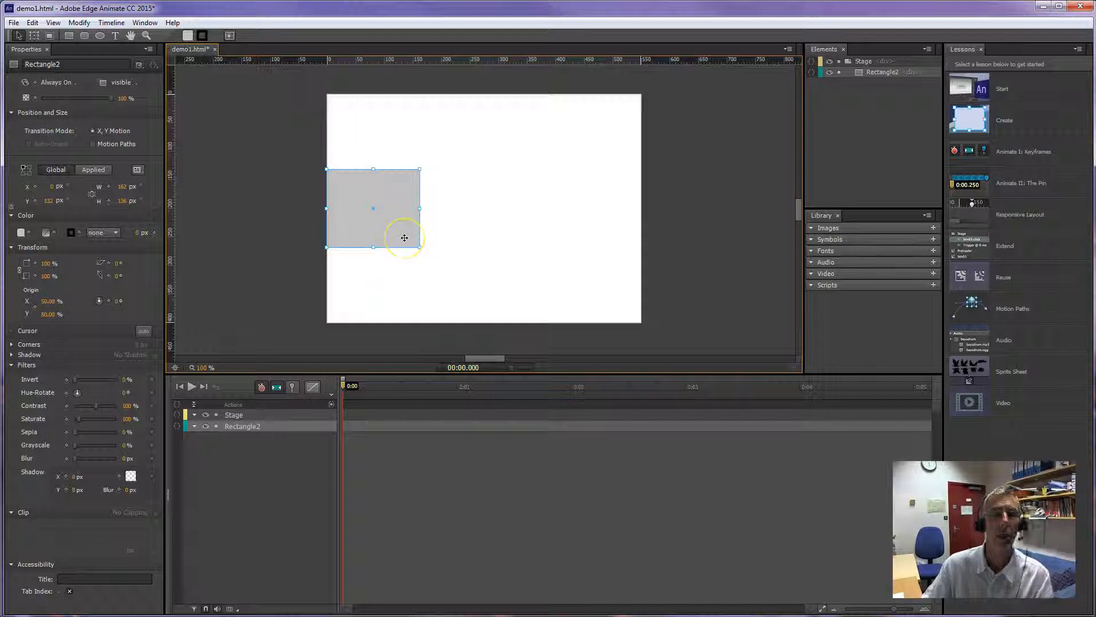
pyautogui.click(339, 209)
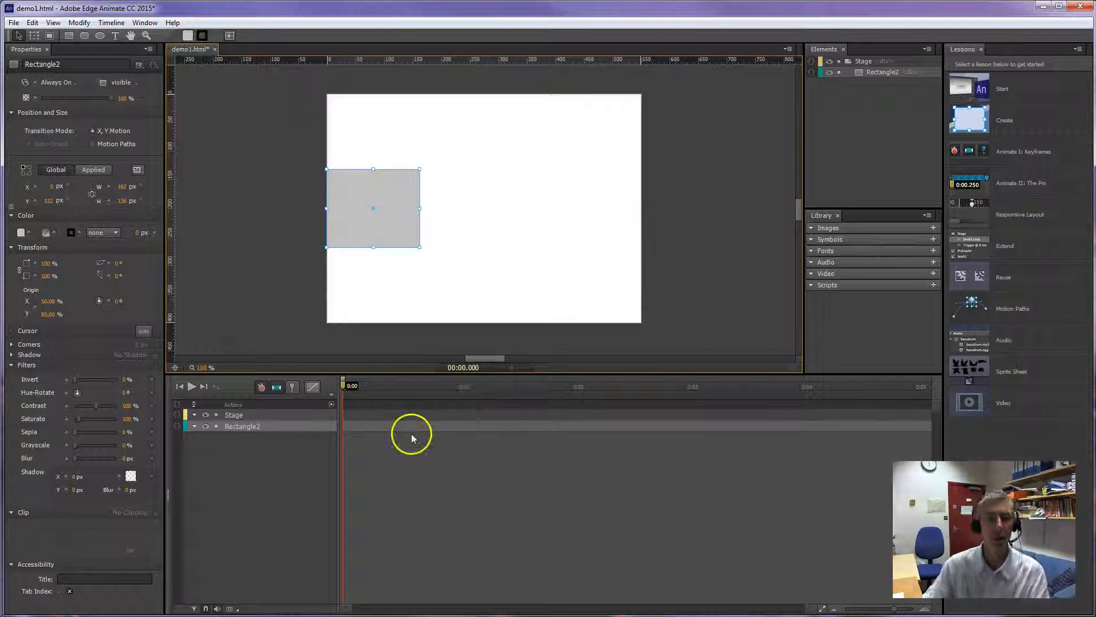
# Step: Try animating the rectangle with a Left keyframe at 0:00 and a move to X 388 px at 0:01
pyautogui.moveTo(350, 384); pyautogui.dragTo(461, 393)
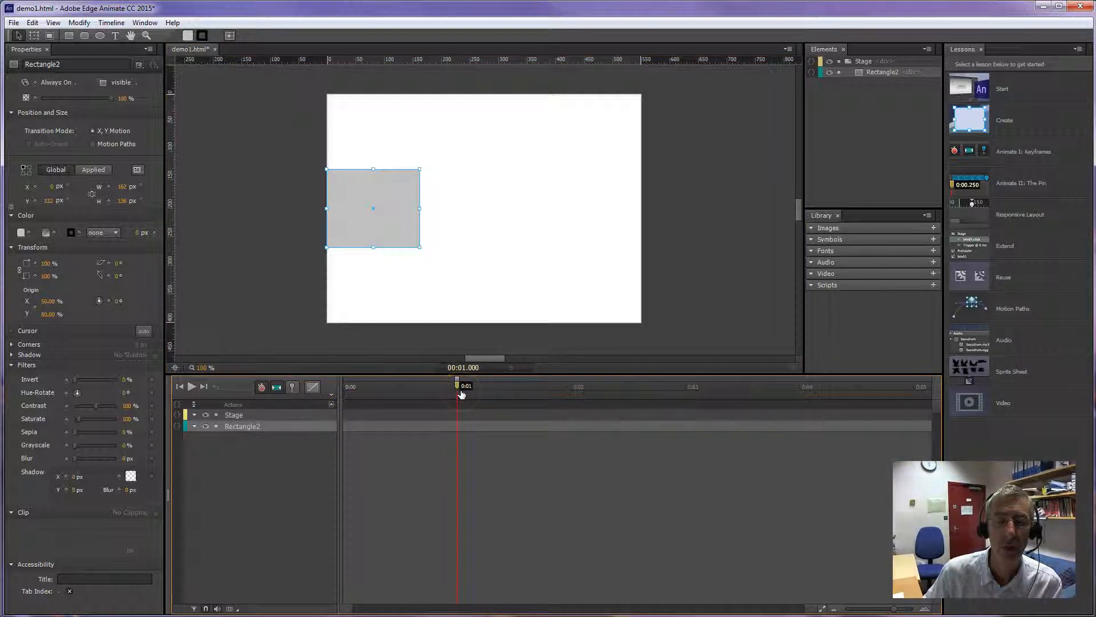
pyautogui.moveTo(461, 393); pyautogui.dragTo(339, 390)
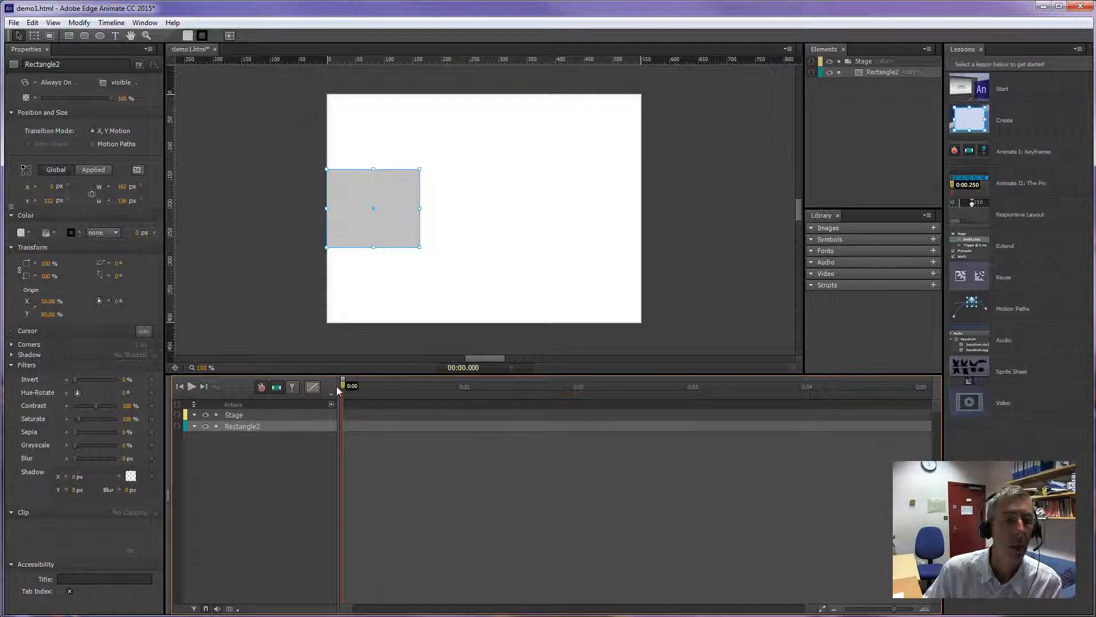
pyautogui.click(35, 187)
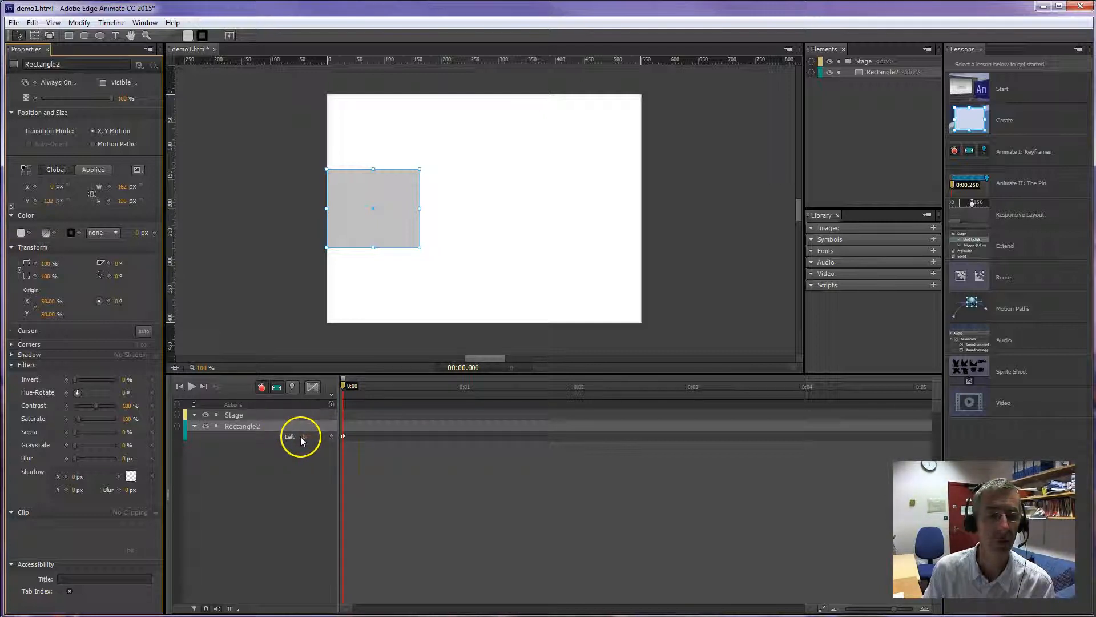
pyautogui.click(343, 437)
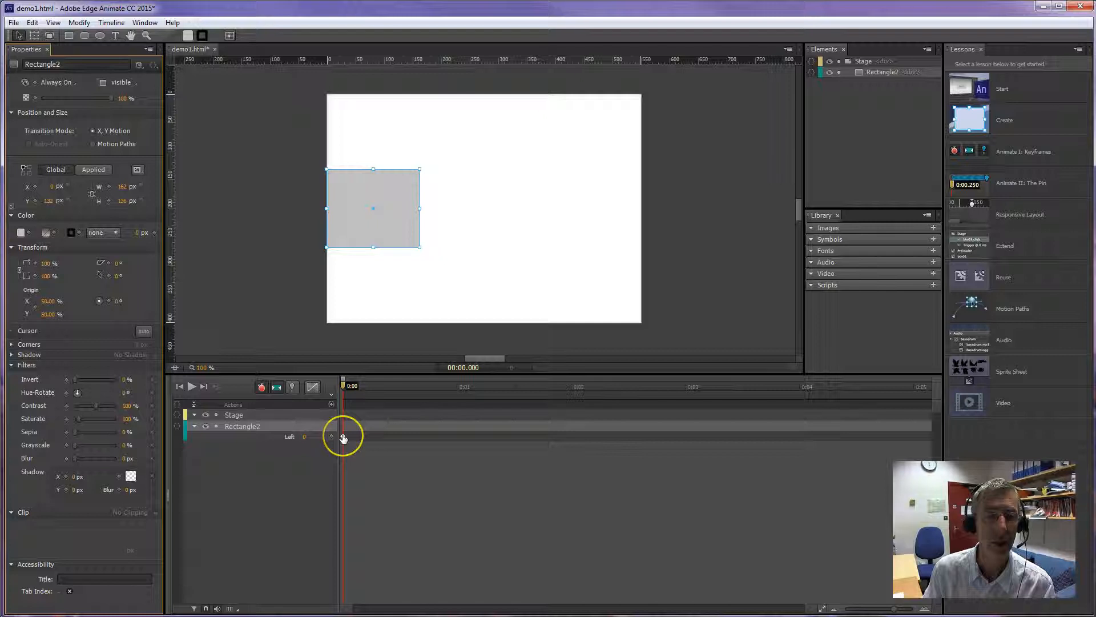
pyautogui.moveTo(346, 387); pyautogui.dragTo(458, 386)
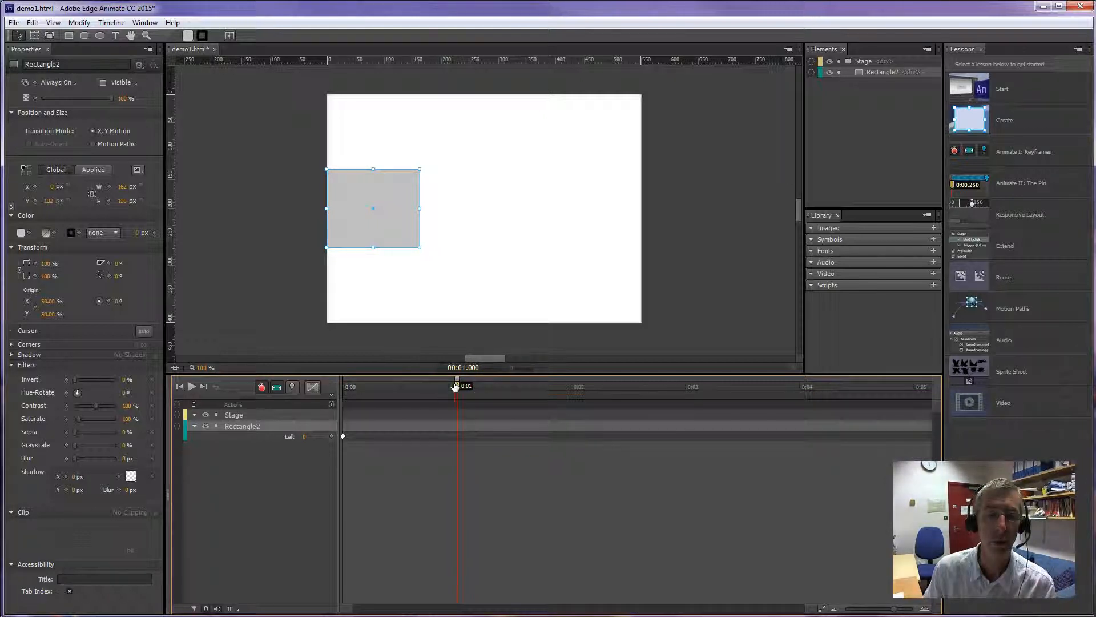
pyautogui.moveTo(391, 230); pyautogui.dragTo(610, 226)
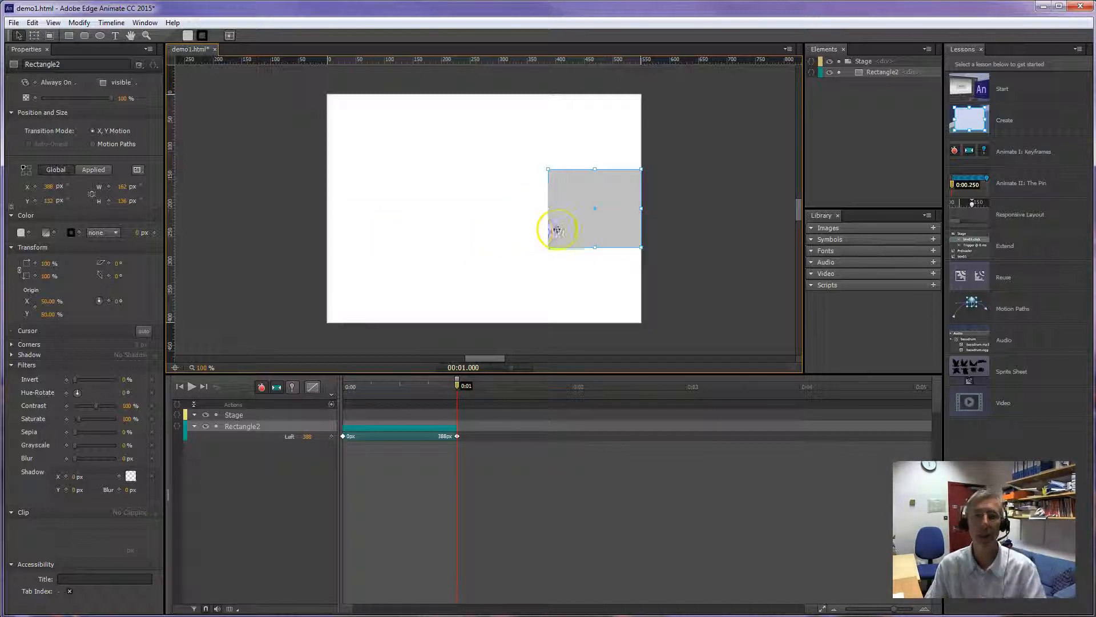
# Step: Scrub the rectangle's motion back towards the start and undo its Left keyframes
pyautogui.click(457, 387)
pyautogui.moveTo(457, 388); pyautogui.dragTo(362, 406)
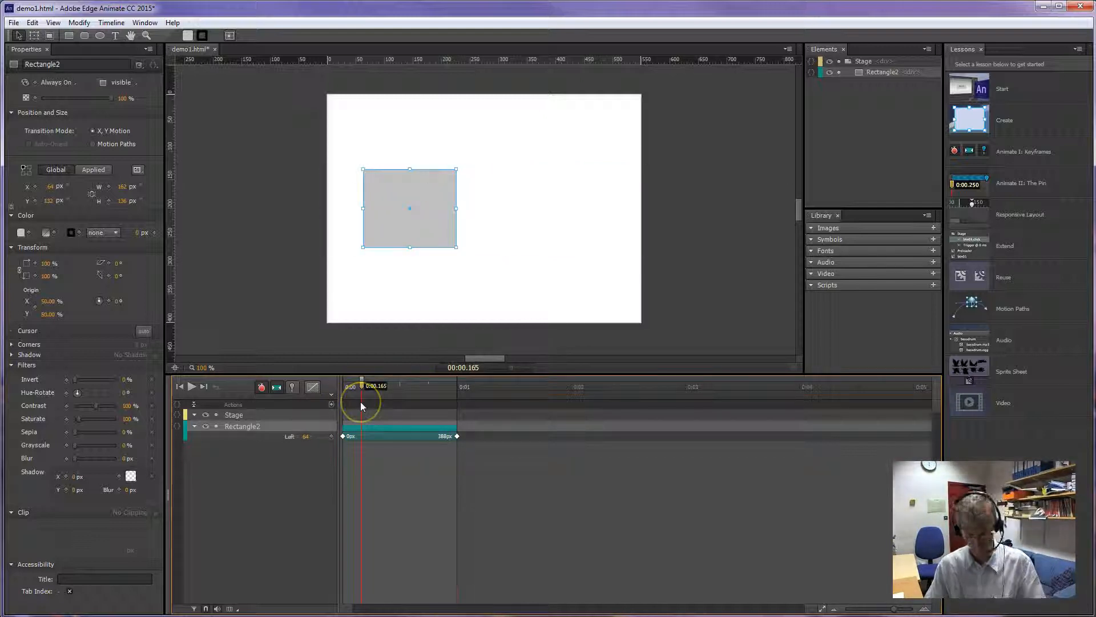
pyautogui.hotkey('ctrl', 'z')
pyautogui.hotkey('ctrl', 'z')
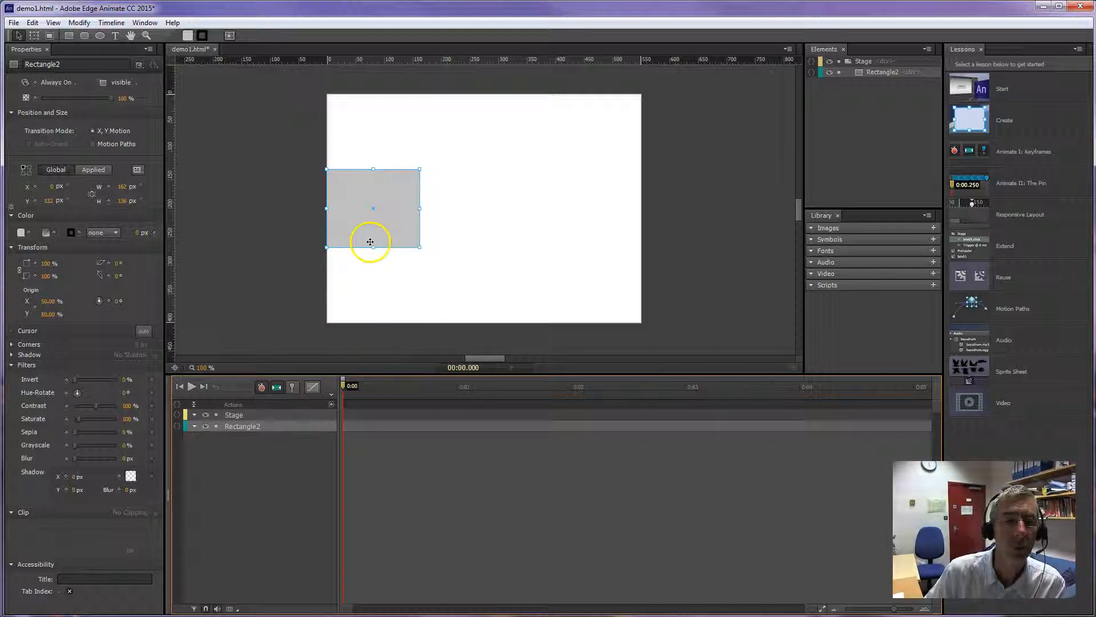
# Step: Try animating the rectangle to X 388 px with the Pin at 0:00 and the playhead at 0:01, and undo the move
pyautogui.click(293, 387)
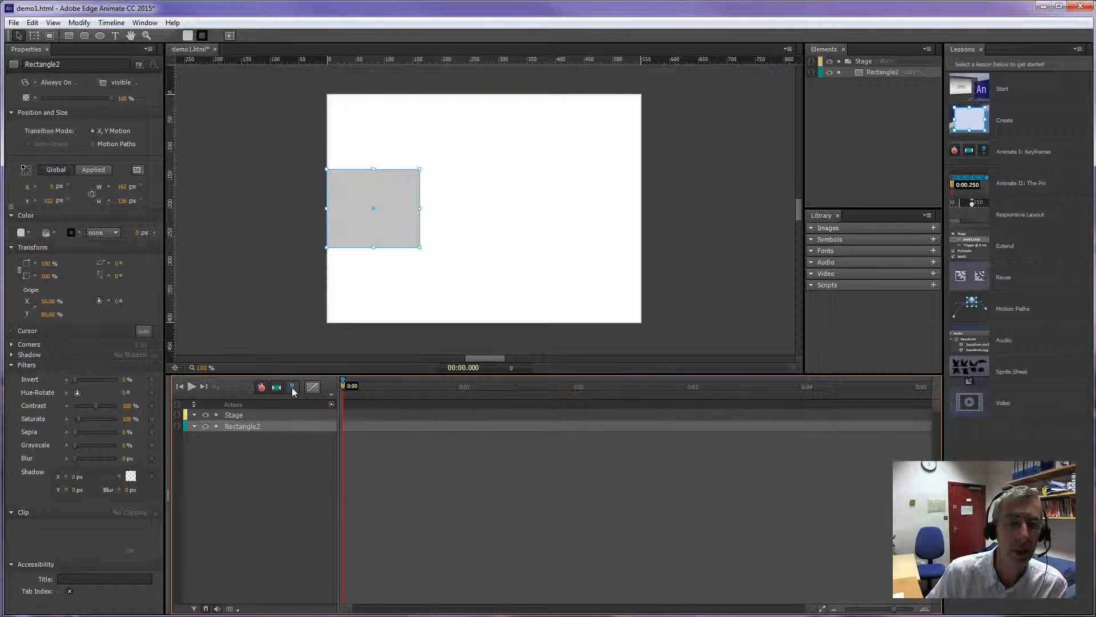
pyautogui.moveTo(343, 384); pyautogui.dragTo(458, 385)
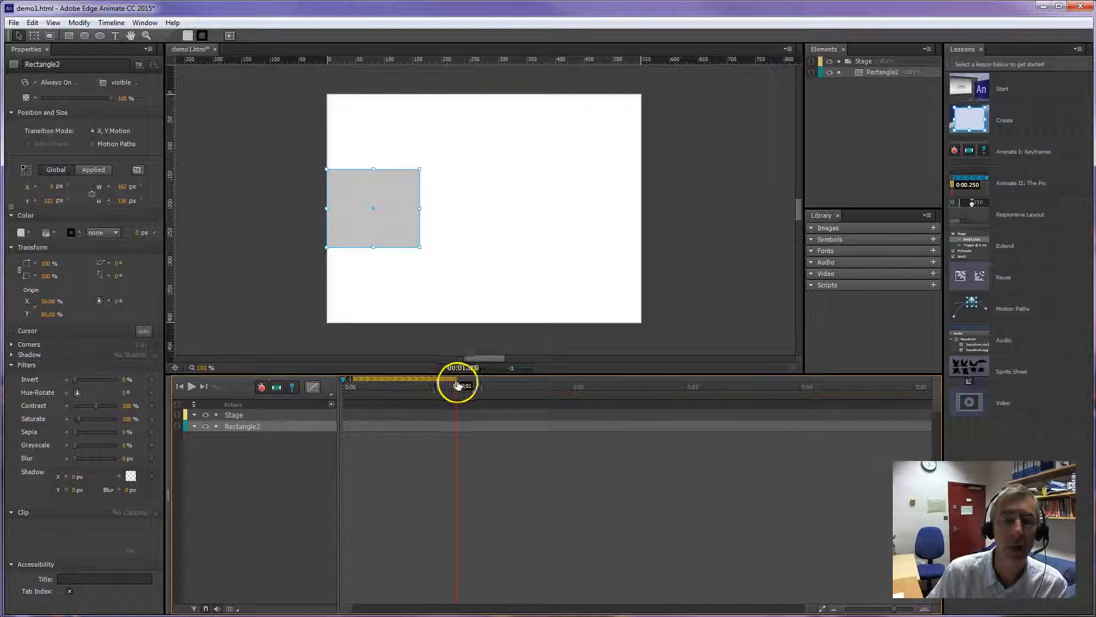
pyautogui.moveTo(379, 228); pyautogui.dragTo(599, 224)
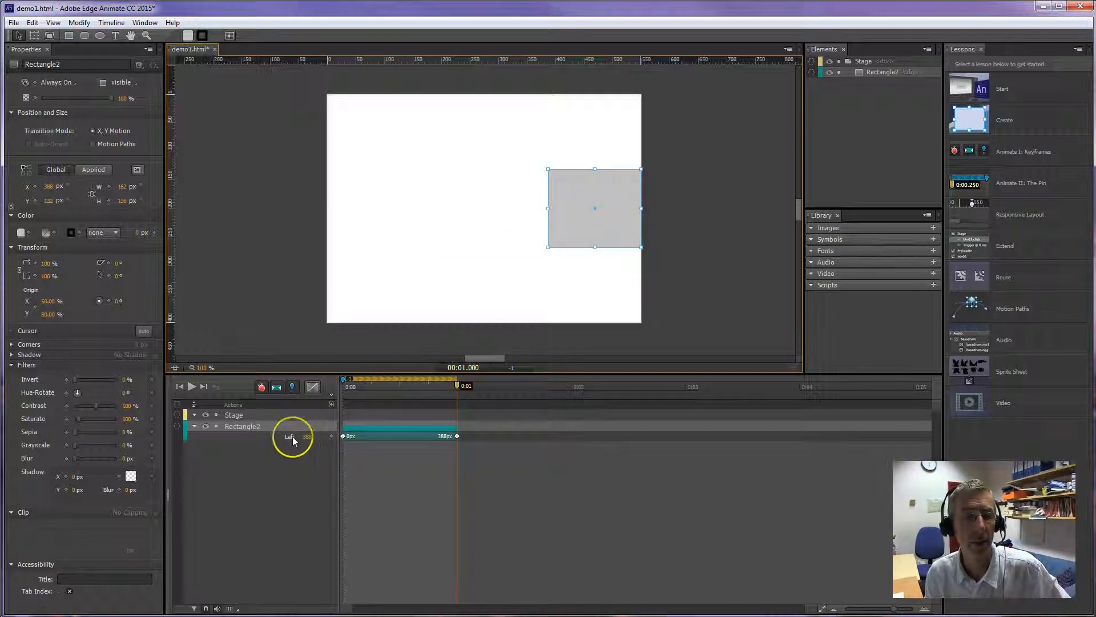
pyautogui.hotkey('ctrl', 'z')
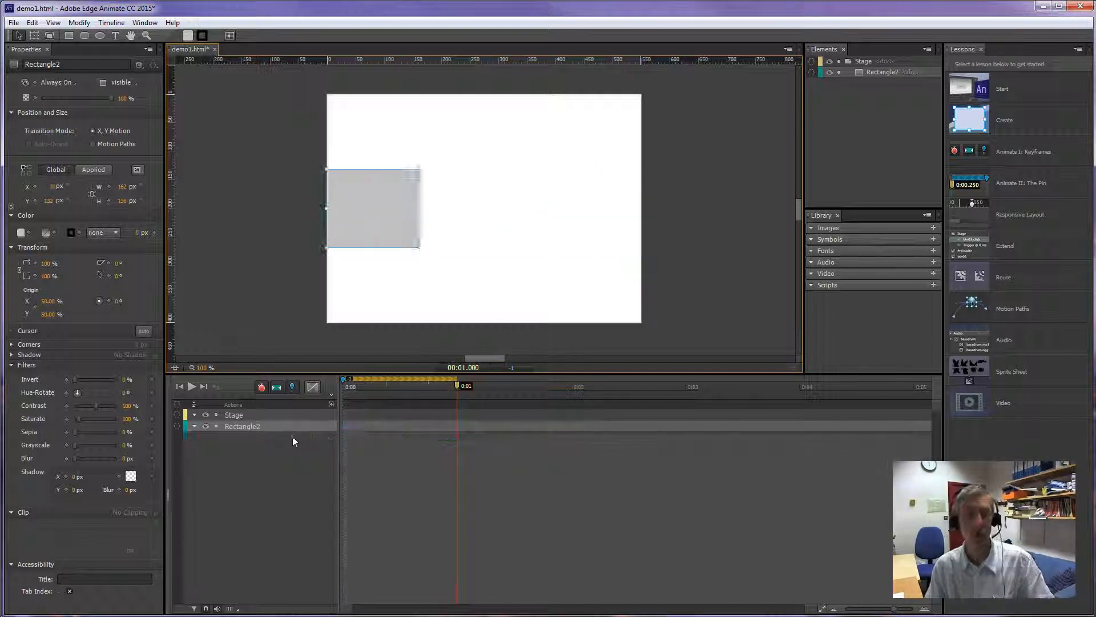
# Step: Try moving the rectangle to X 382 px, Y 200 px with Pin and playhead together at 0:01, scrub the timeline, and undo the move
pyautogui.click(294, 388)
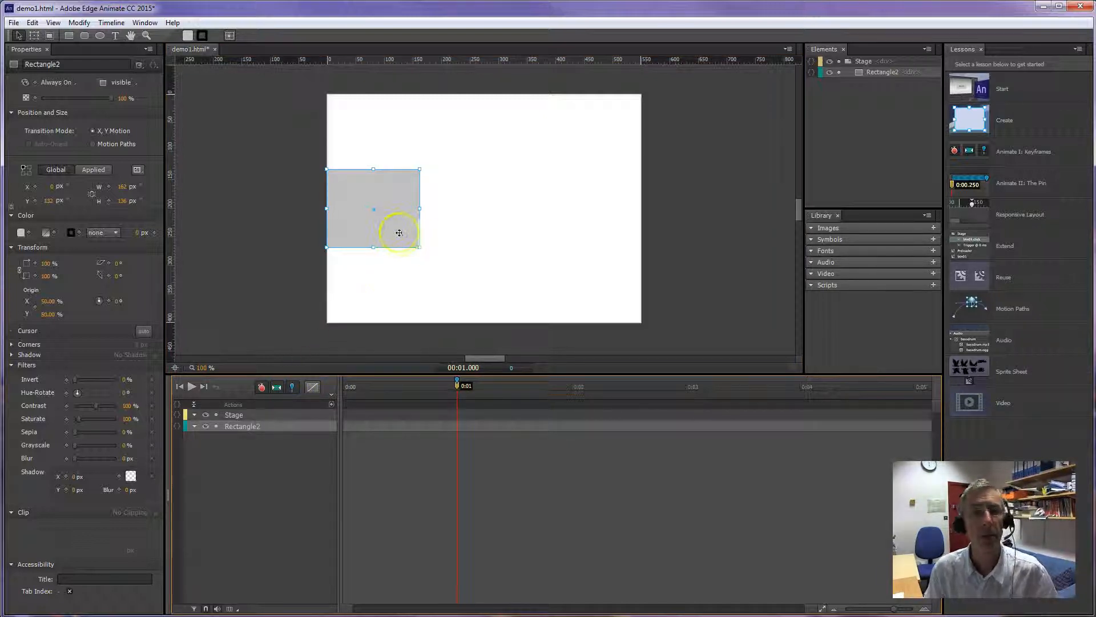
pyautogui.moveTo(396, 225); pyautogui.dragTo(611, 266)
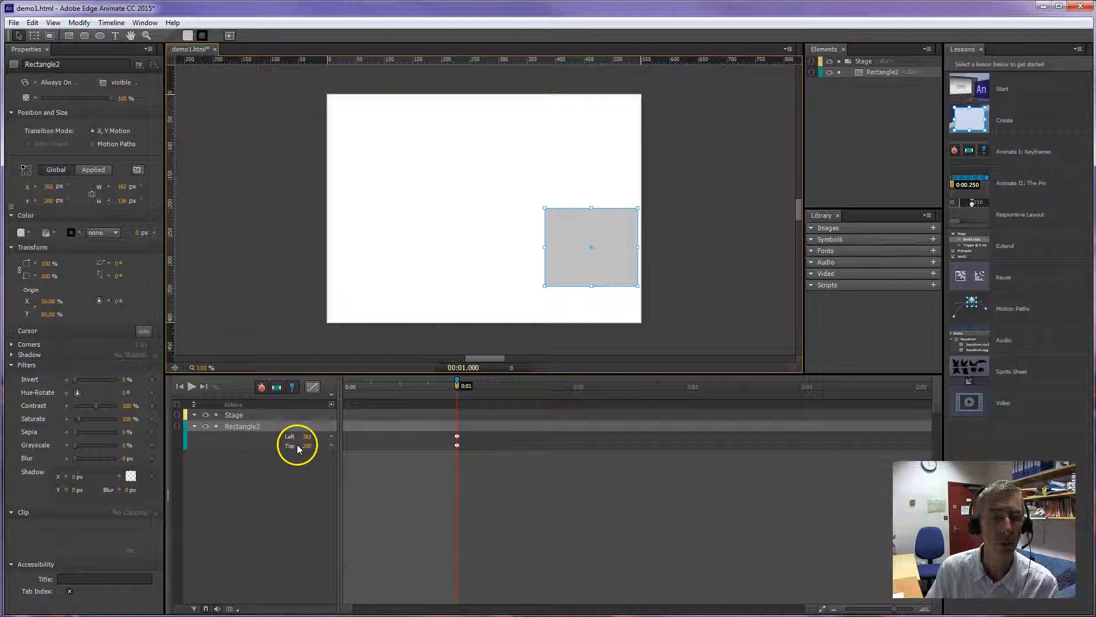
pyautogui.moveTo(456, 388); pyautogui.dragTo(342, 390)
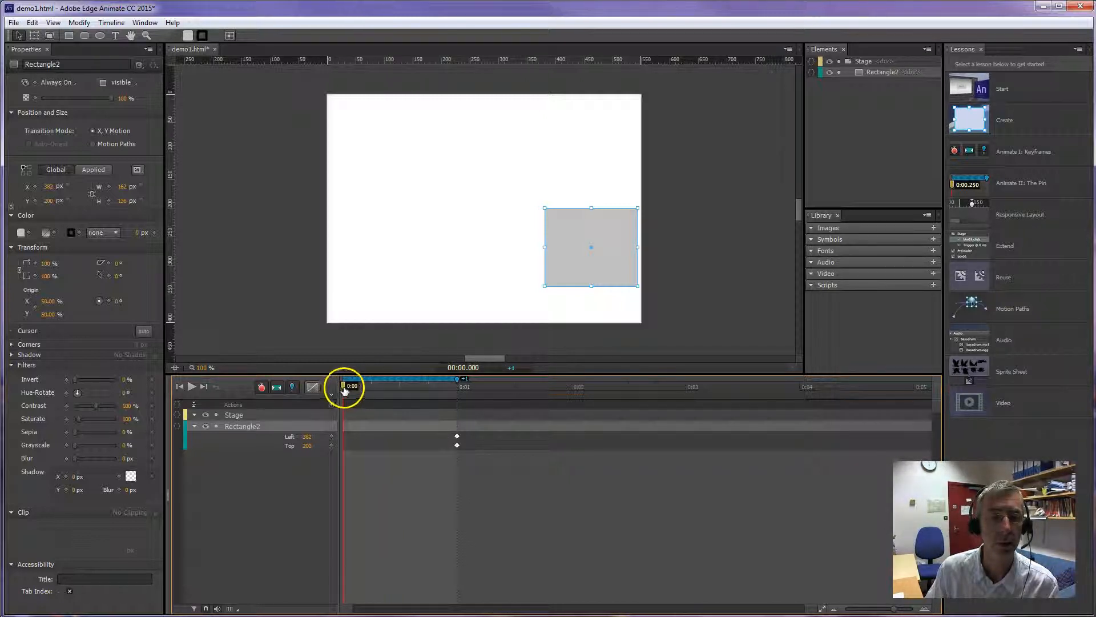
pyautogui.moveTo(342, 390); pyautogui.dragTo(381, 392)
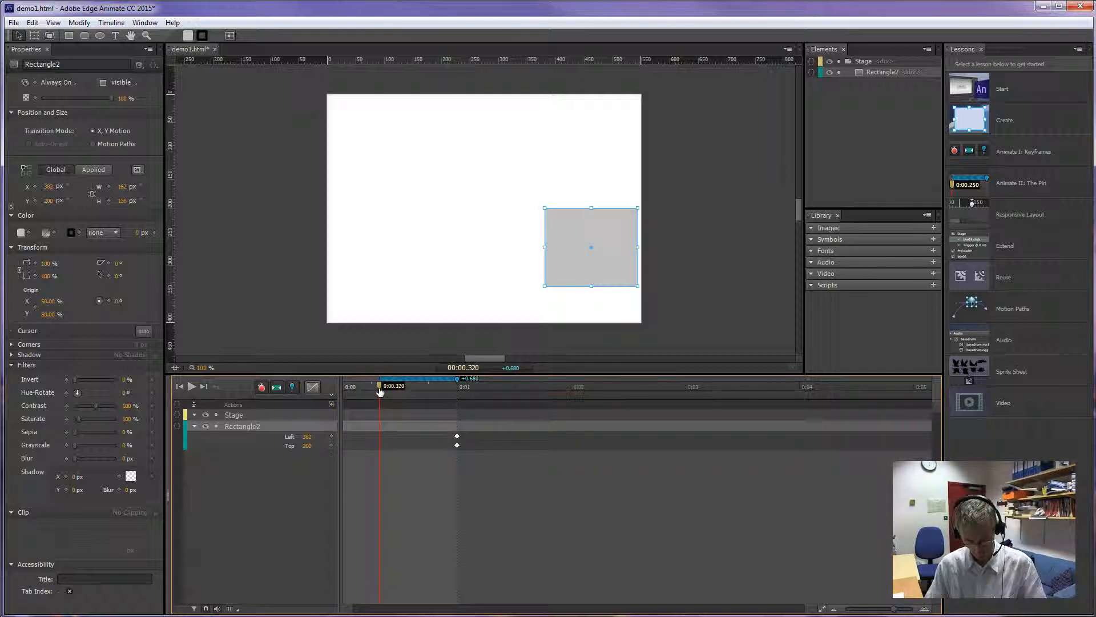
pyautogui.hotkey('ctrl', 'z')
# Step: Animate the rectangle from 0:00 to 0:01 using the Pin, ending at X 388 px, Y 209 px
pyautogui.moveTo(460, 386); pyautogui.dragTo(337, 385)
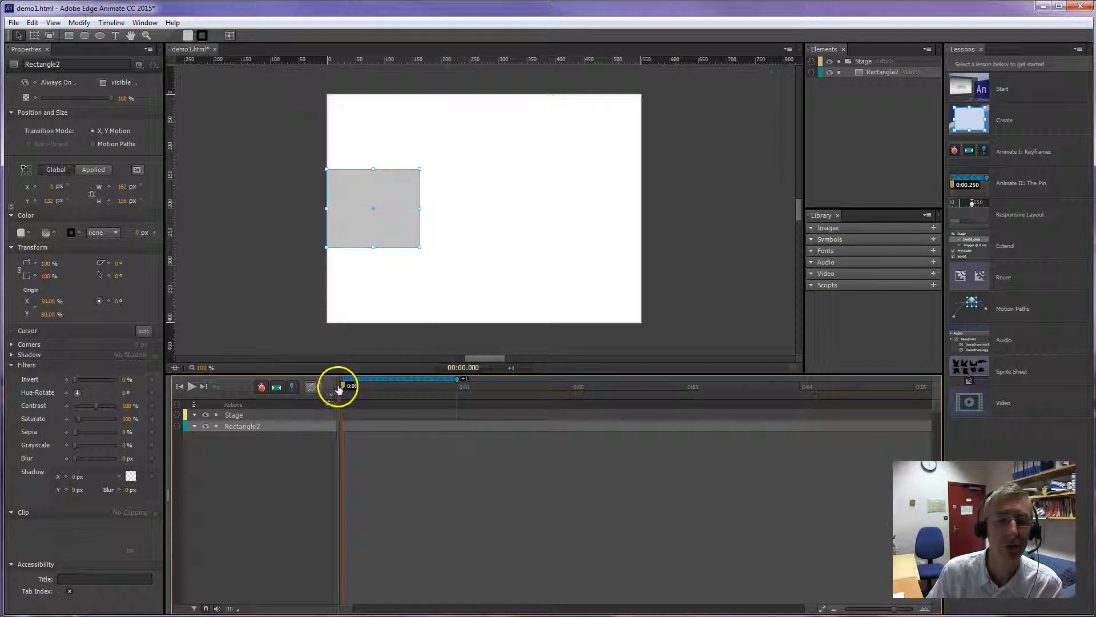
pyautogui.click(292, 387)
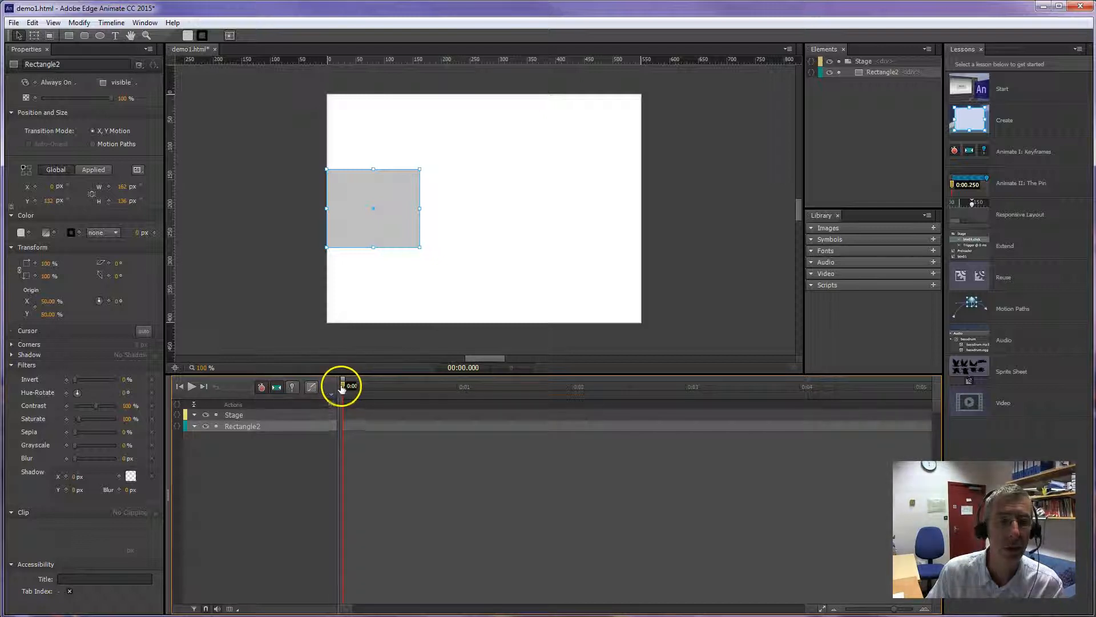
pyautogui.click(293, 388)
pyautogui.moveTo(344, 389); pyautogui.dragTo(457, 390)
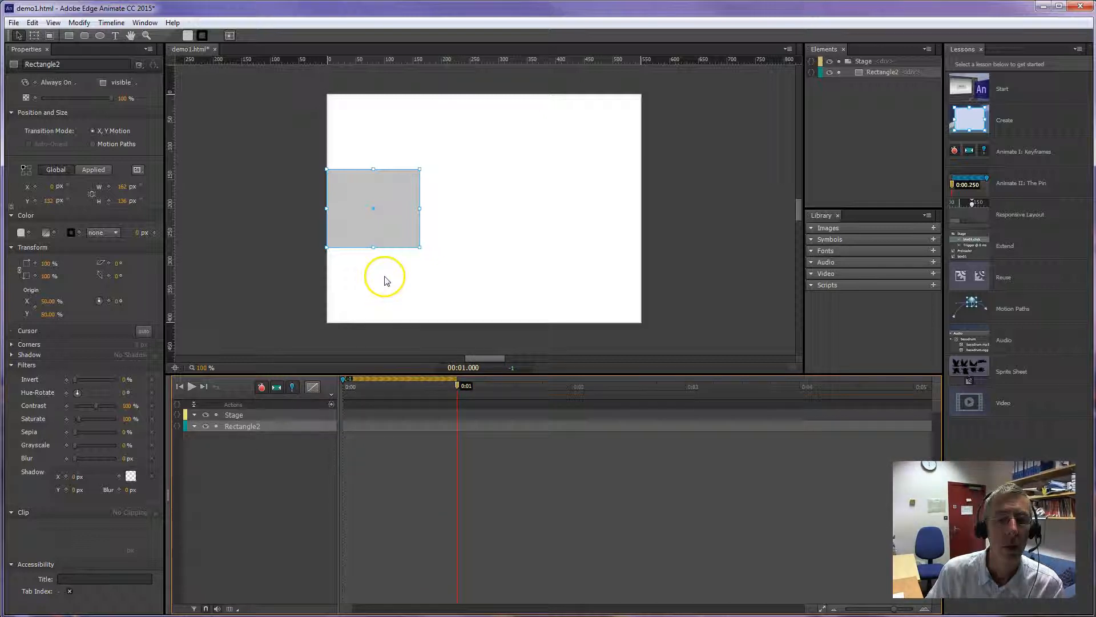
pyautogui.moveTo(392, 228); pyautogui.dragTo(614, 272)
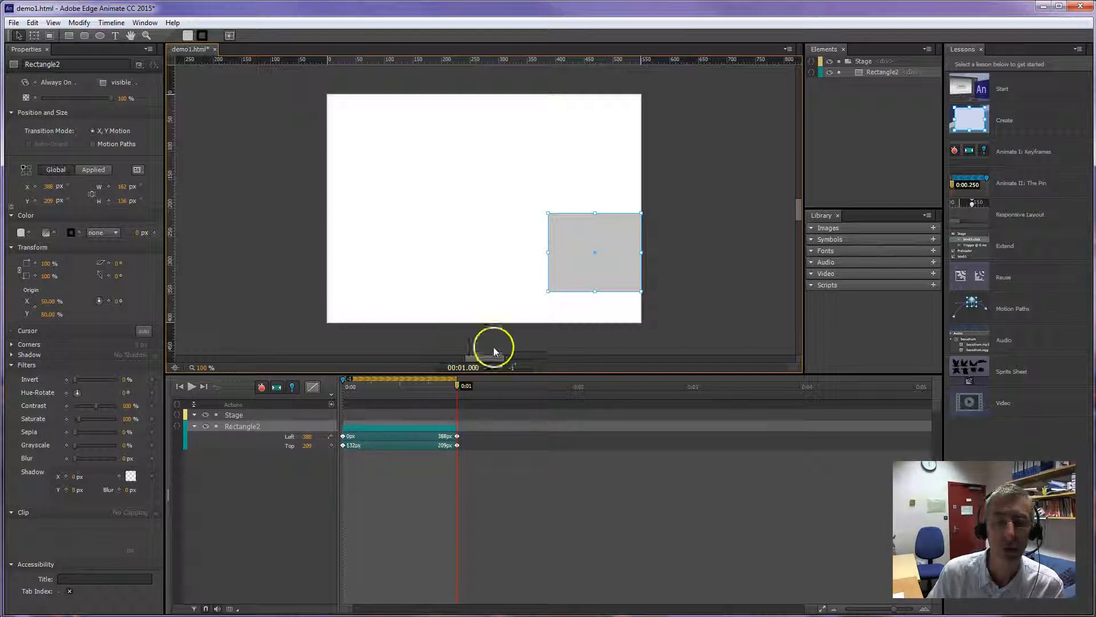
# Step: Scrub the timeline and play the animation to preview the rectangle's diagonal motion
pyautogui.moveTo(456, 381)
pyautogui.mouseDown()
pyautogui.moveTo(348, 385)
pyautogui.moveTo(457, 388)
pyautogui.mouseUp()
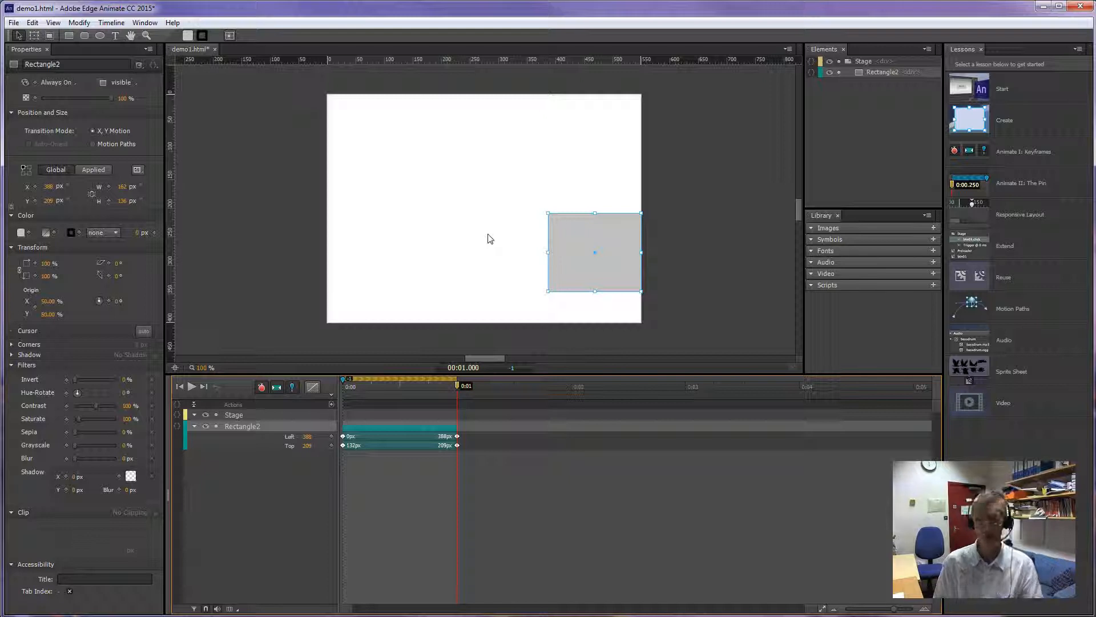
pyautogui.press('space')
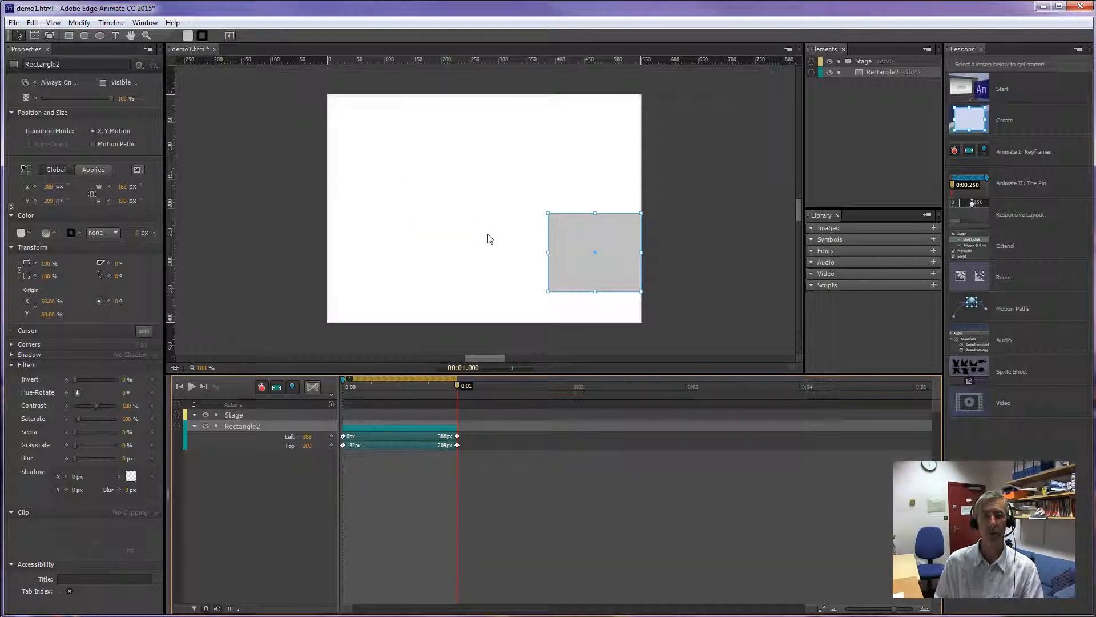
pyautogui.press('space')
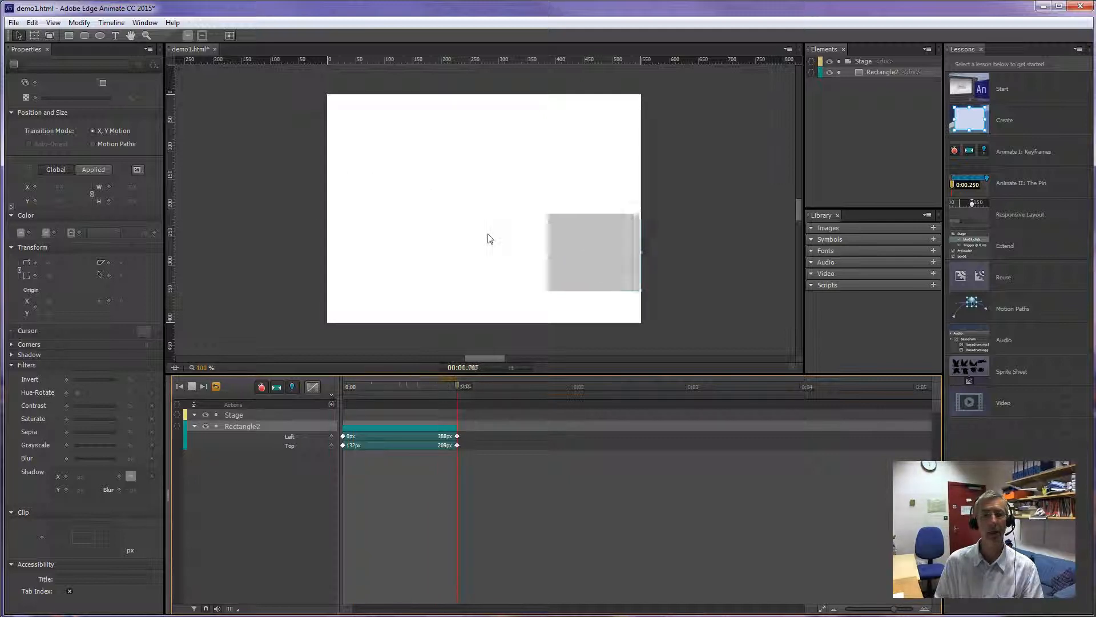
# Step: Replay the rectangle animation on the stage and preview it in the browser, refreshing the page to run it again
pyautogui.press('space')
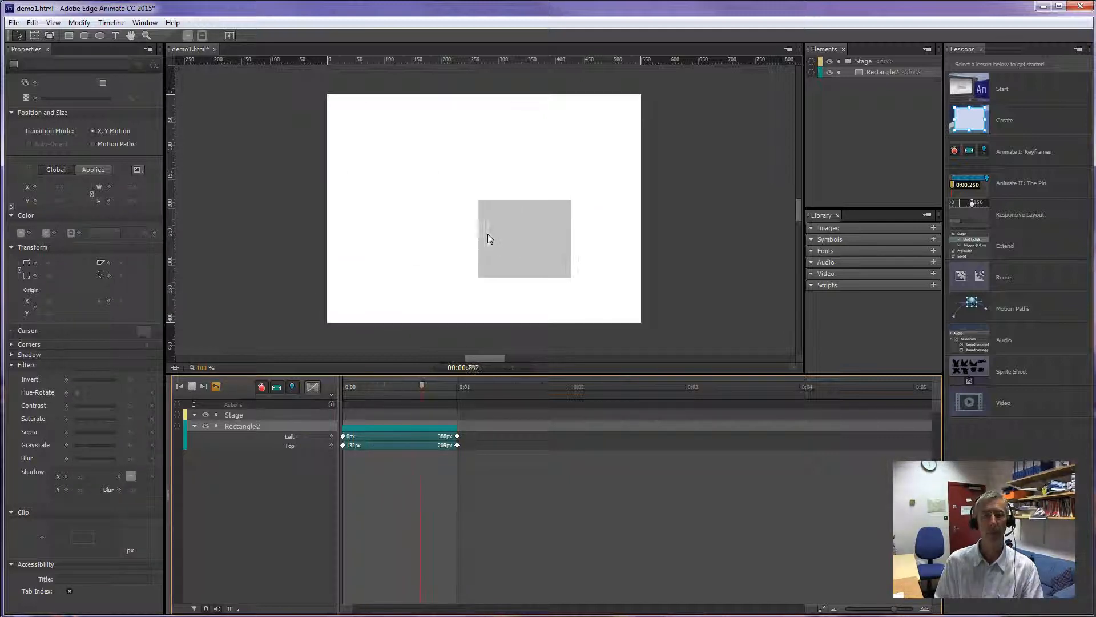
pyautogui.press('space')
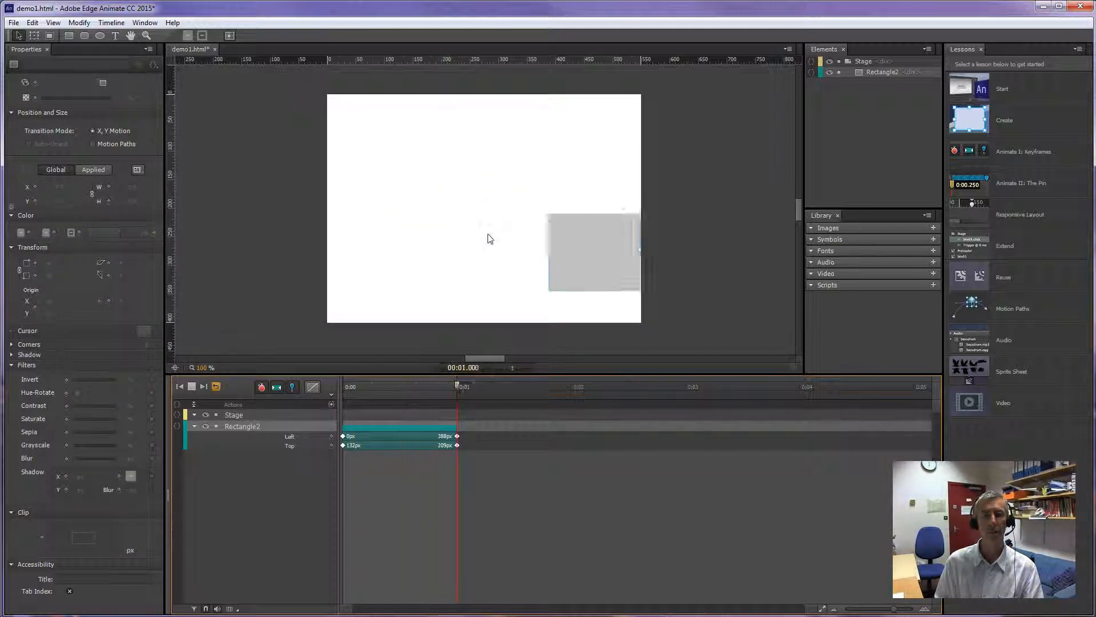
pyautogui.click(33, 224)
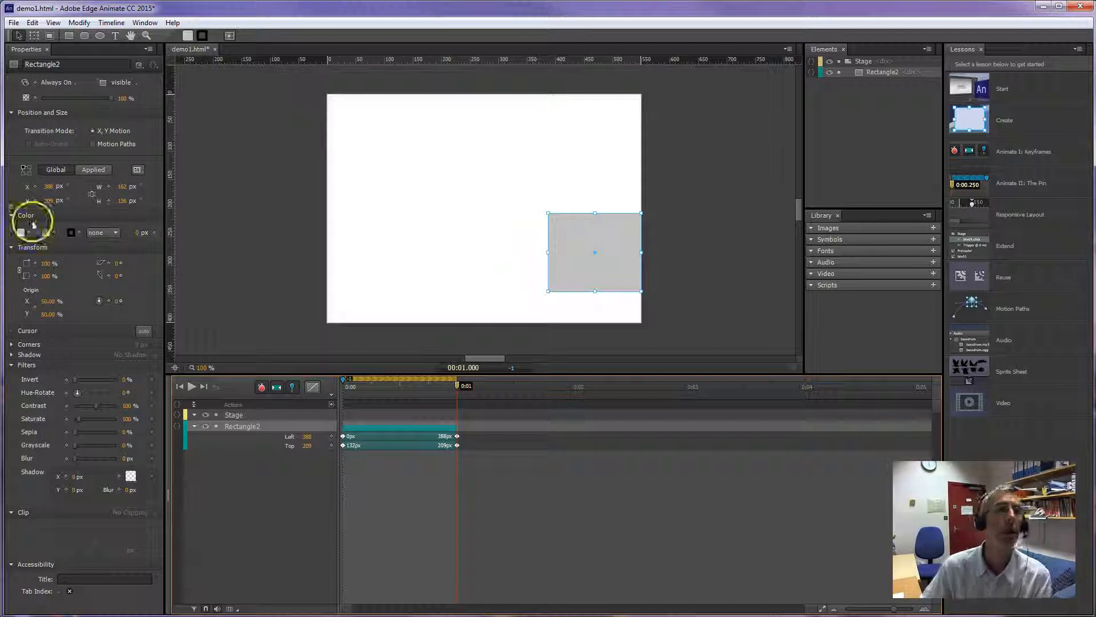
pyautogui.click(14, 23)
pyautogui.click(39, 205)
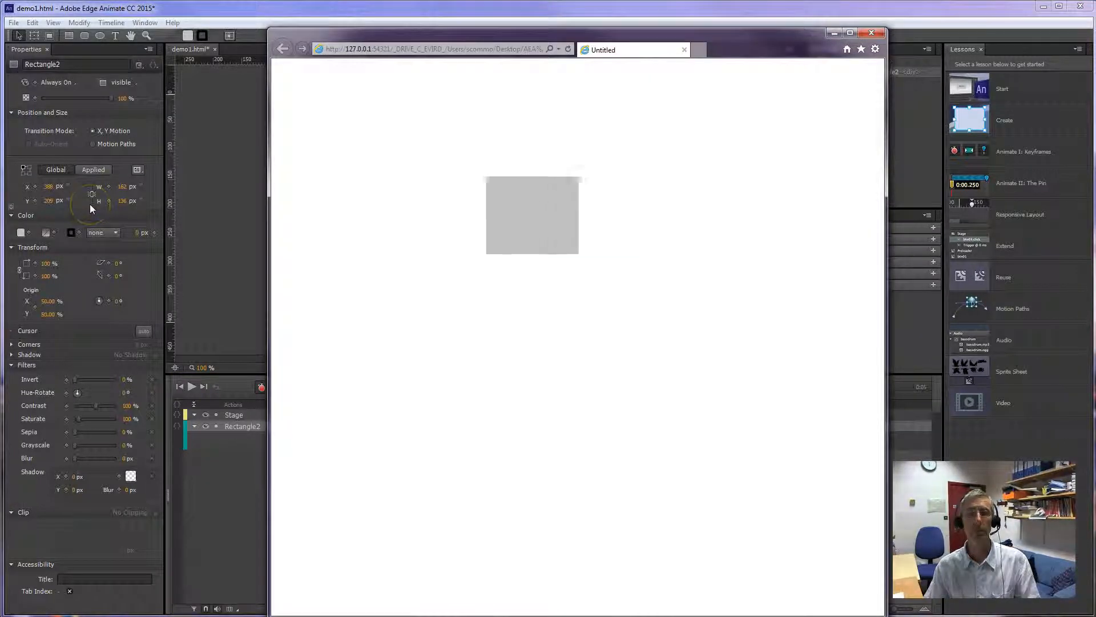
pyautogui.click(569, 50)
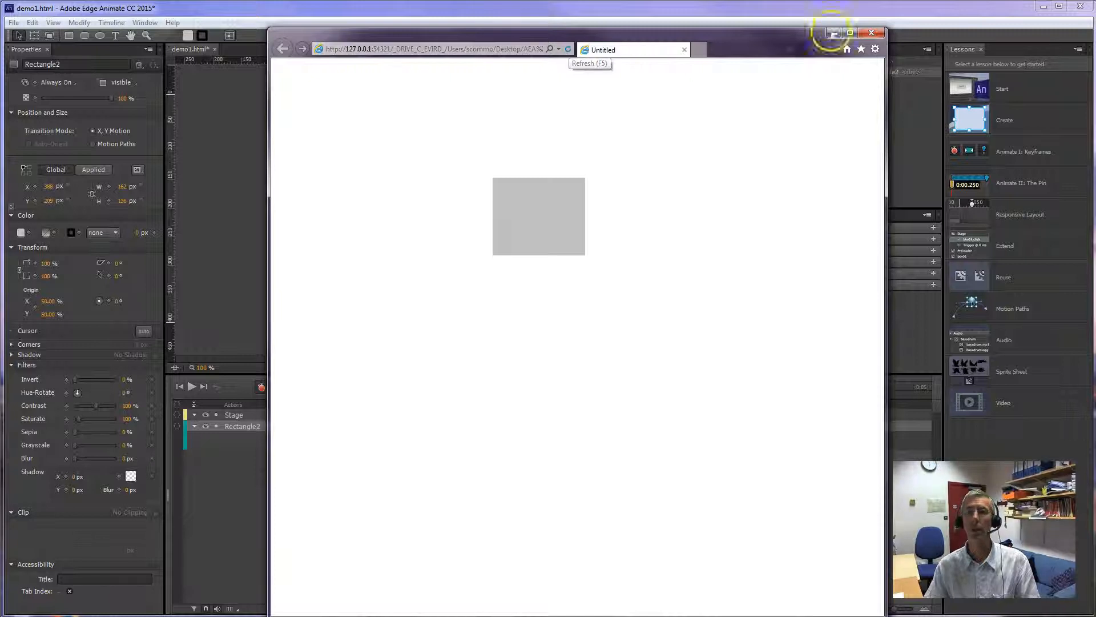
pyautogui.click(871, 32)
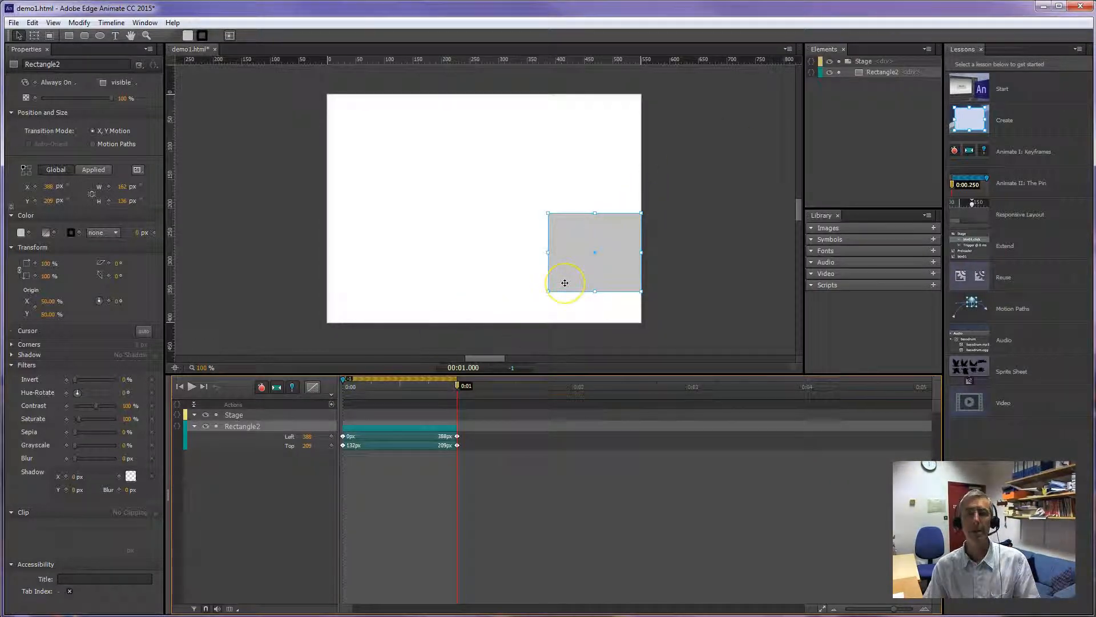
# Step: Open the Start lesson and look through its Draw & Animate and Next Step pages
pyautogui.click(1005, 93)
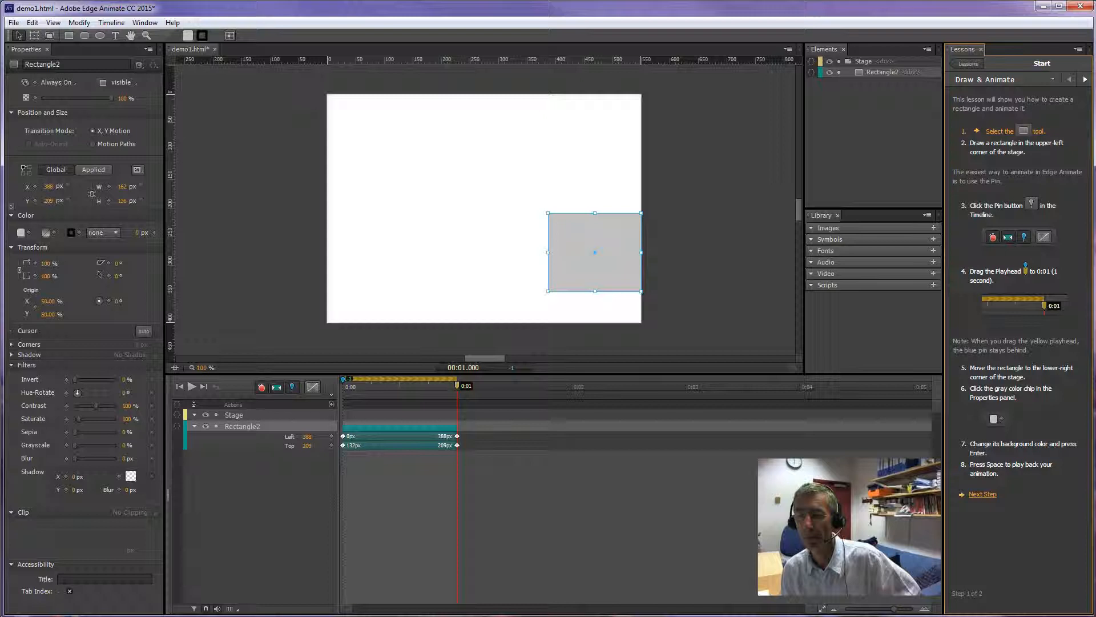
pyautogui.click(984, 494)
pyautogui.click(1070, 79)
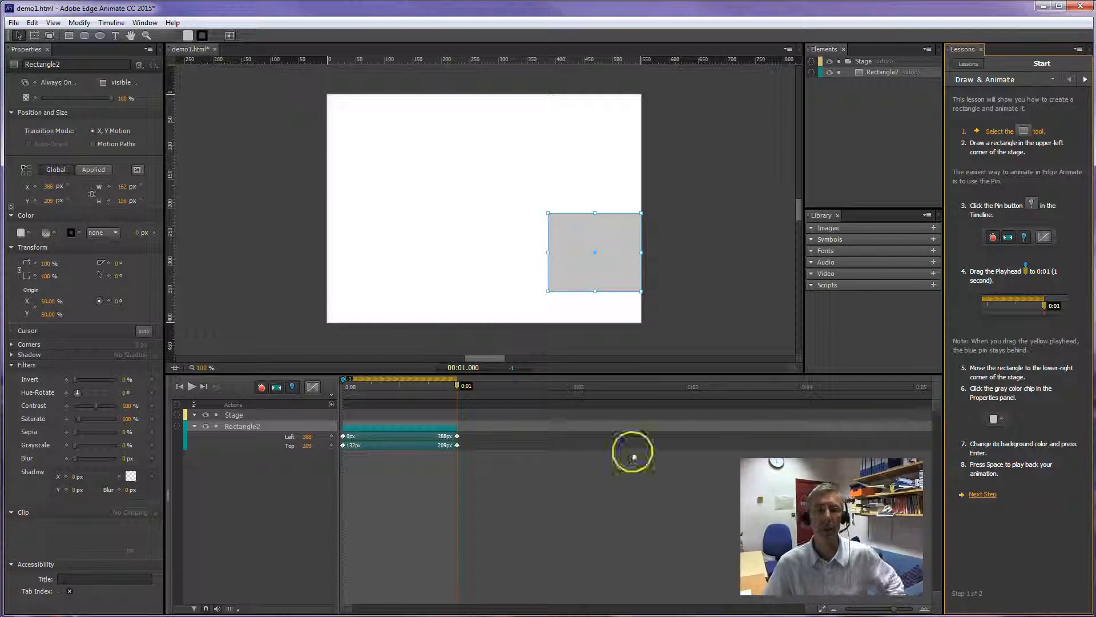
# Step: Return the playhead to 0:00 and set the rectangle's background color to red
pyautogui.moveTo(455, 385); pyautogui.dragTo(344, 397)
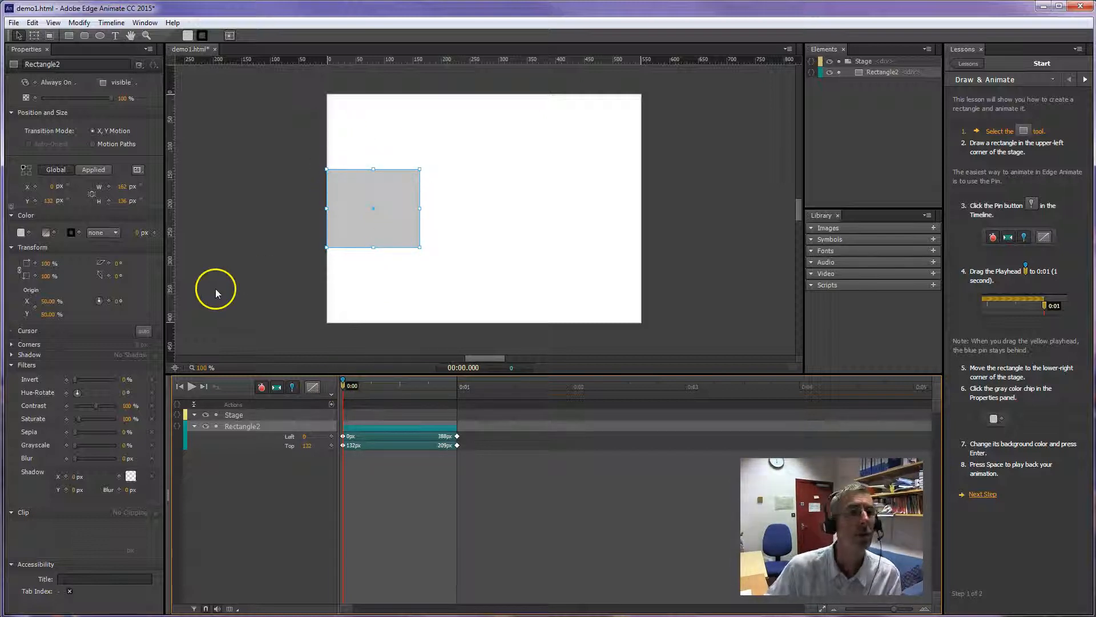
pyautogui.click(22, 232)
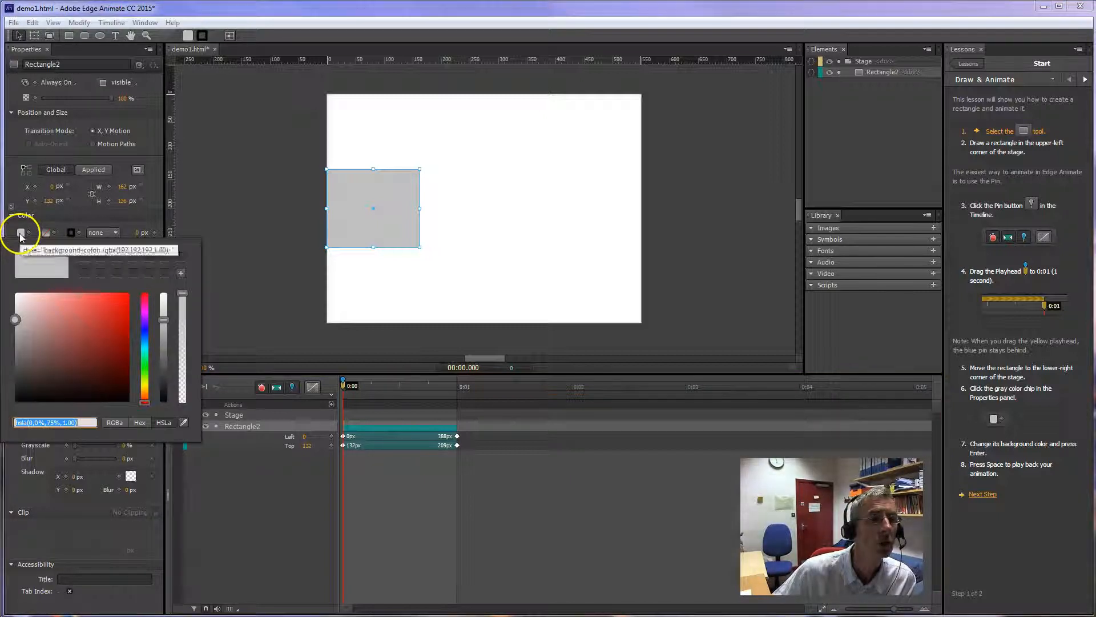
pyautogui.click(118, 300)
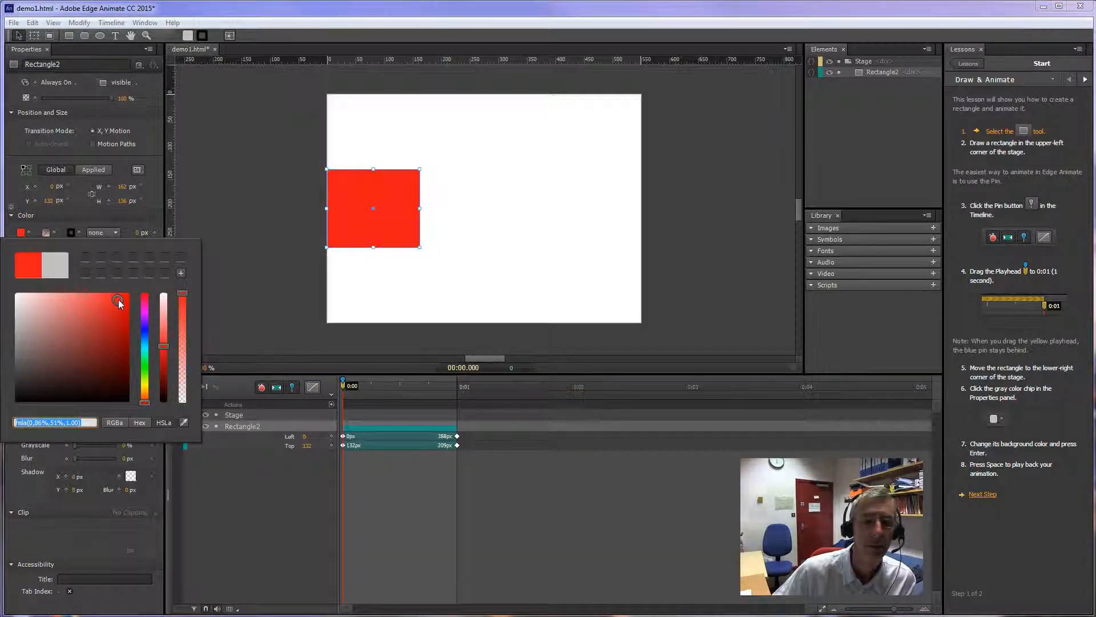
# Step: Set the rectangle's background color to magenta, hsla(294,85%,50%,1.00), at 0:01
pyautogui.moveTo(343, 388); pyautogui.dragTo(460, 390)
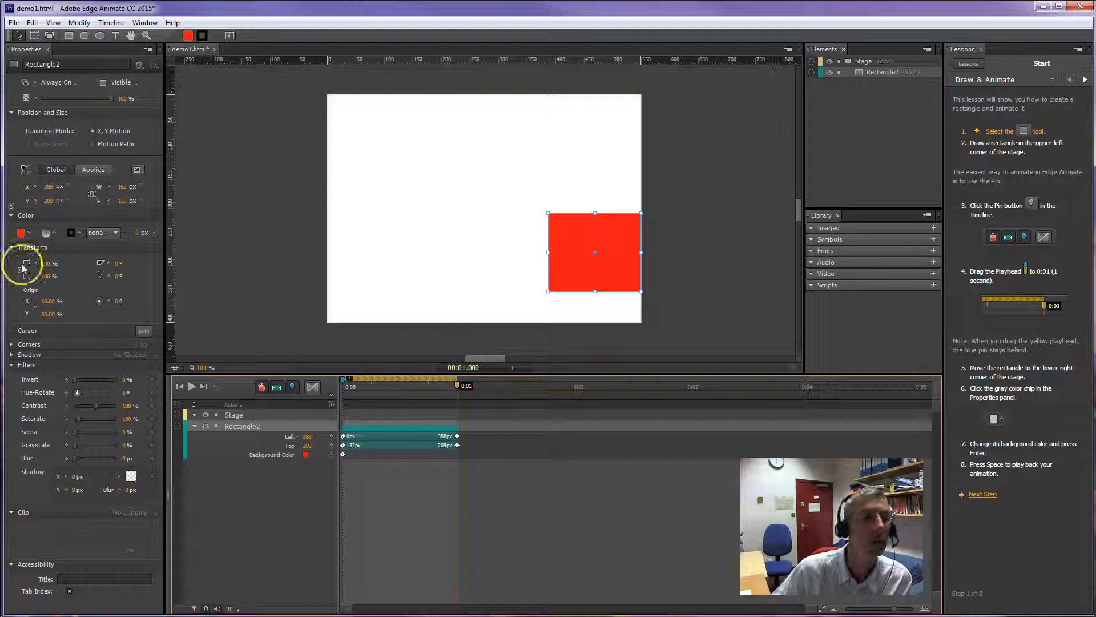
pyautogui.click(21, 233)
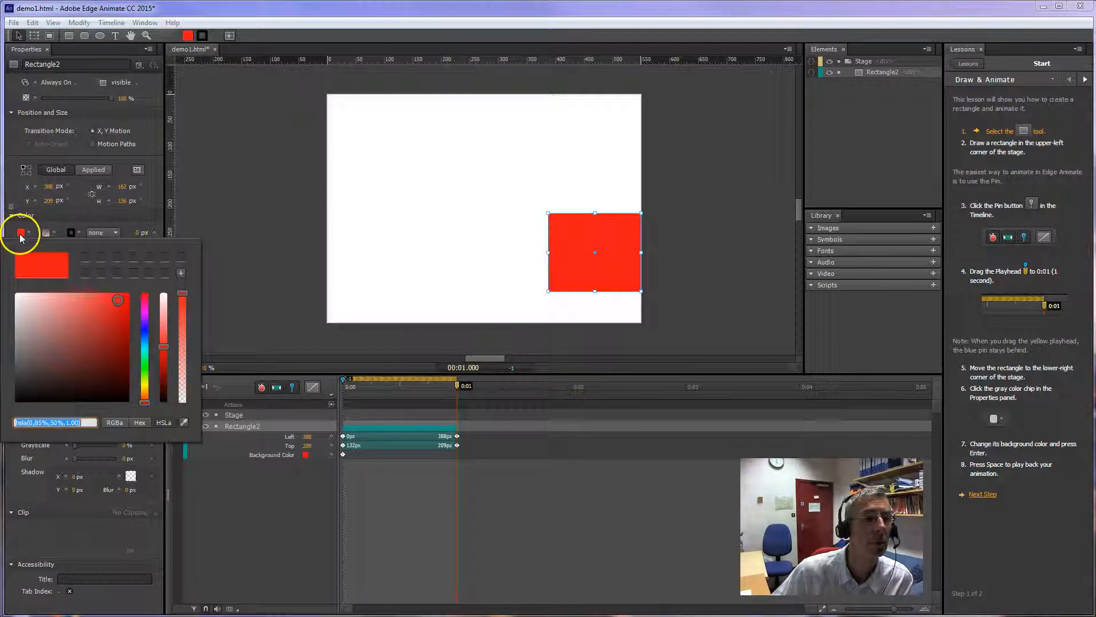
pyautogui.click(144, 314)
pyautogui.moveTo(144, 314); pyautogui.dragTo(144, 313)
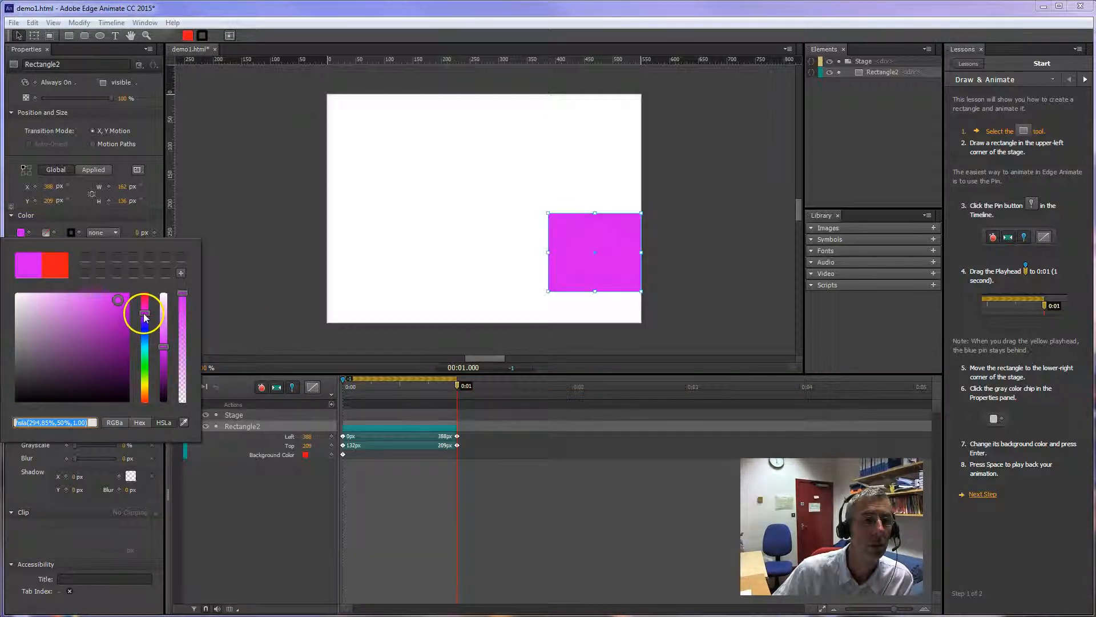
pyautogui.press('Return')
# Step: Scrub the playhead back and play the animation to preview the rectangle's color transition
pyautogui.moveTo(457, 390); pyautogui.dragTo(423, 383)
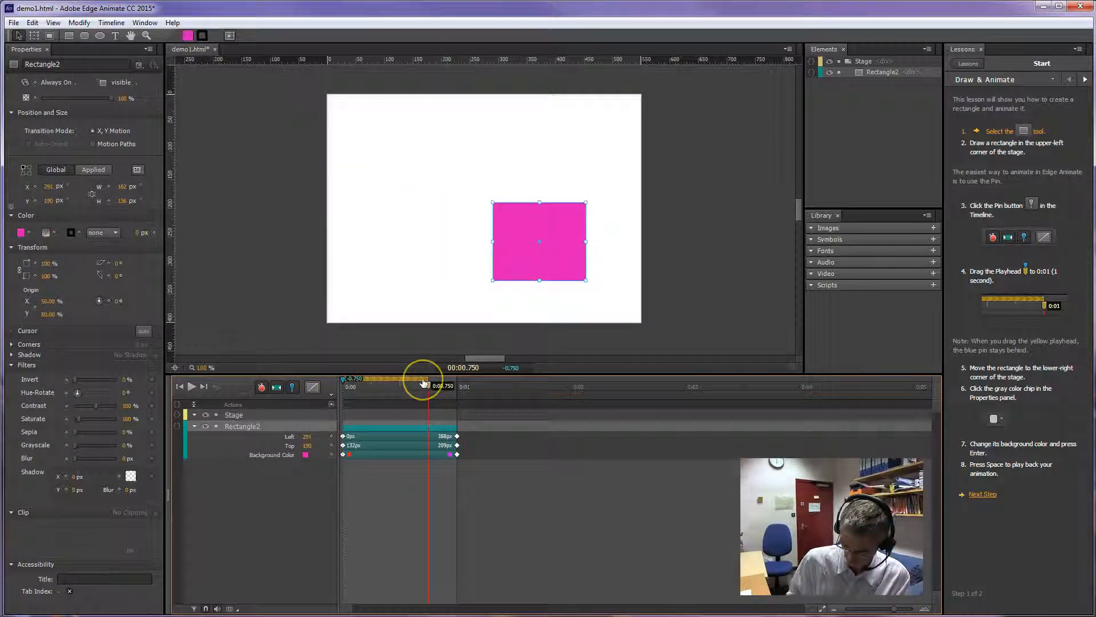
pyautogui.press('space')
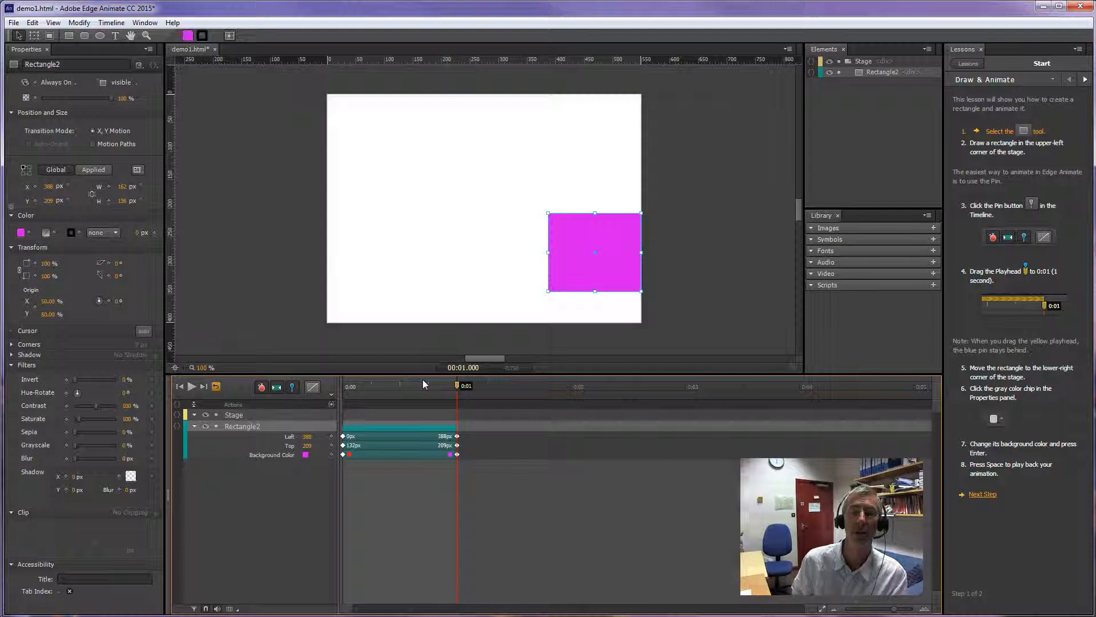
pyautogui.press('space')
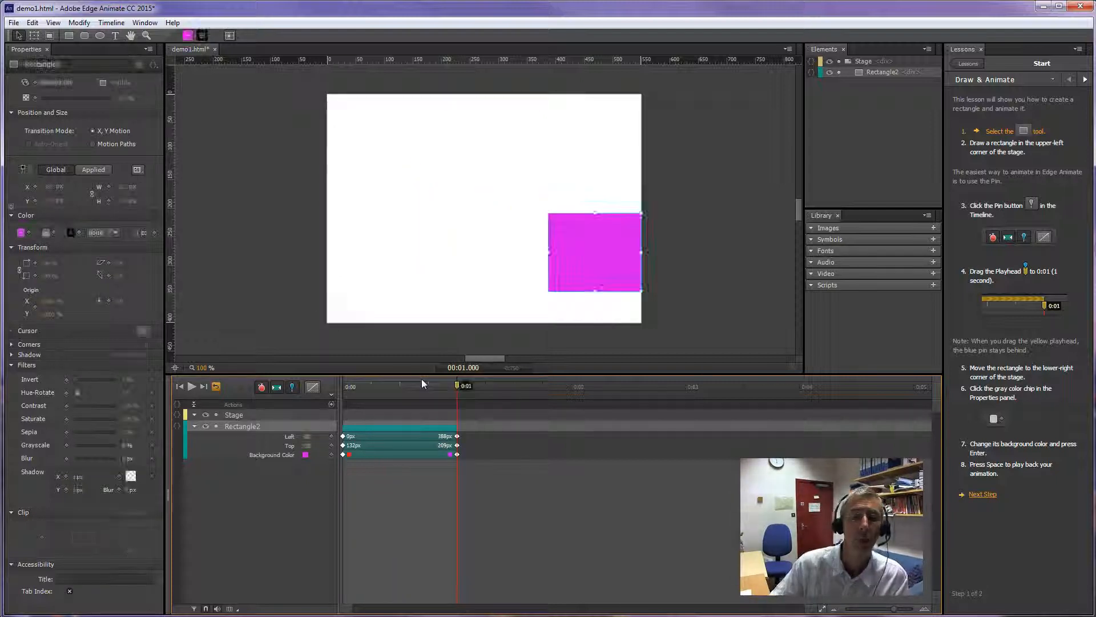
# Step: With the Pin turned off, set the rectangle's opacity to 0% at 0:00
pyautogui.moveTo(457, 387); pyautogui.dragTo(274, 384)
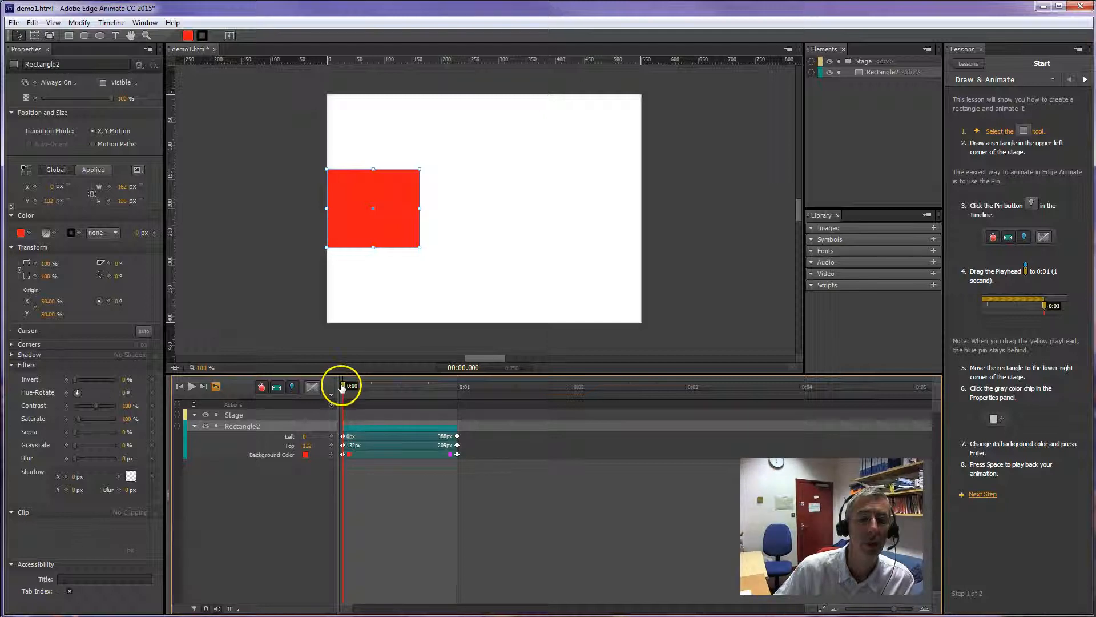
pyautogui.moveTo(341, 387); pyautogui.dragTo(342, 387)
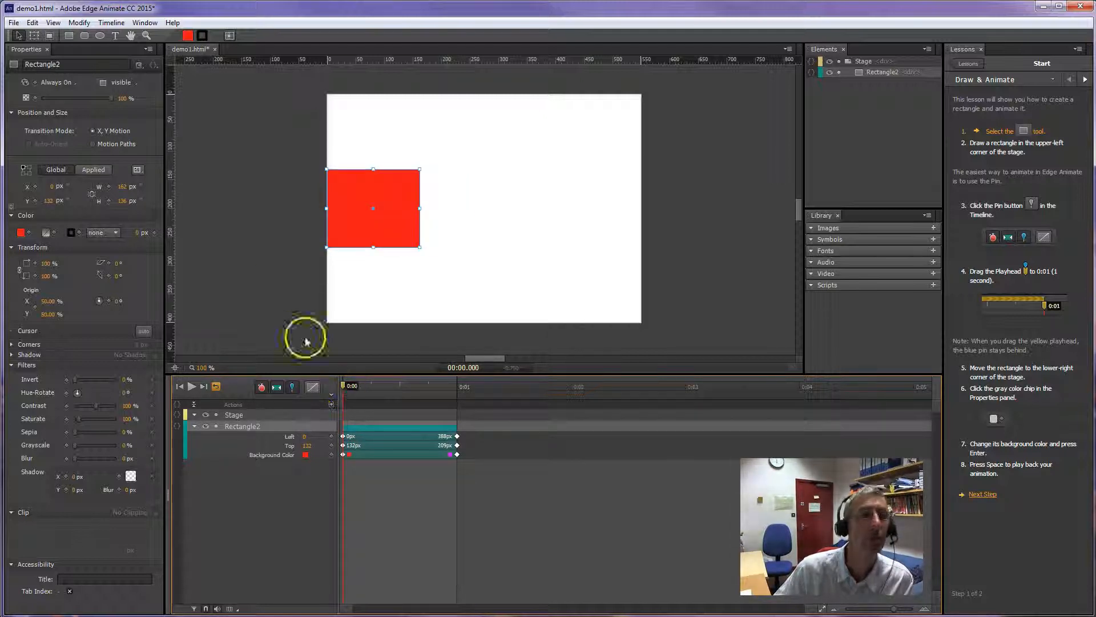
pyautogui.click(110, 99)
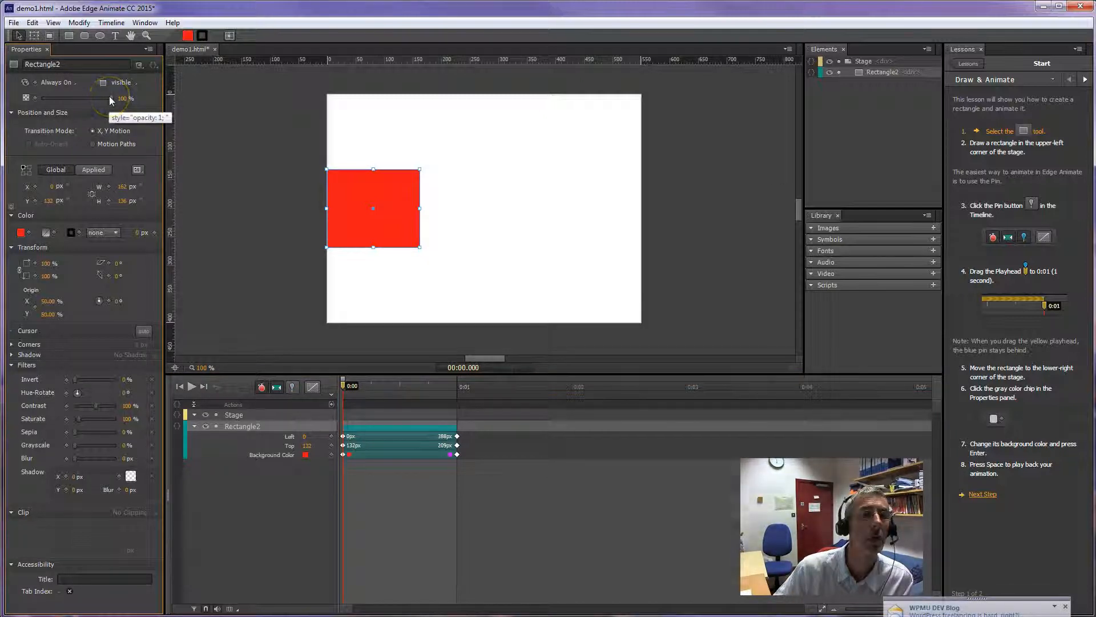
pyautogui.moveTo(111, 97); pyautogui.dragTo(40, 98)
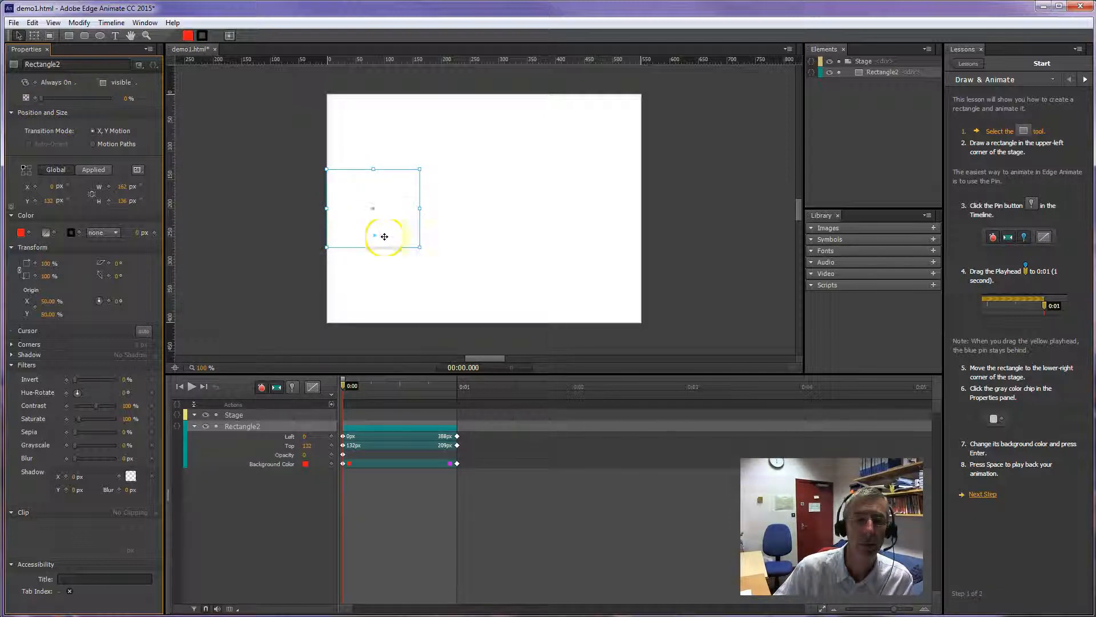
# Step: Set the rectangle's opacity to 100% at 0:01 so it fades in while moving
pyautogui.moveTo(345, 387); pyautogui.dragTo(459, 404)
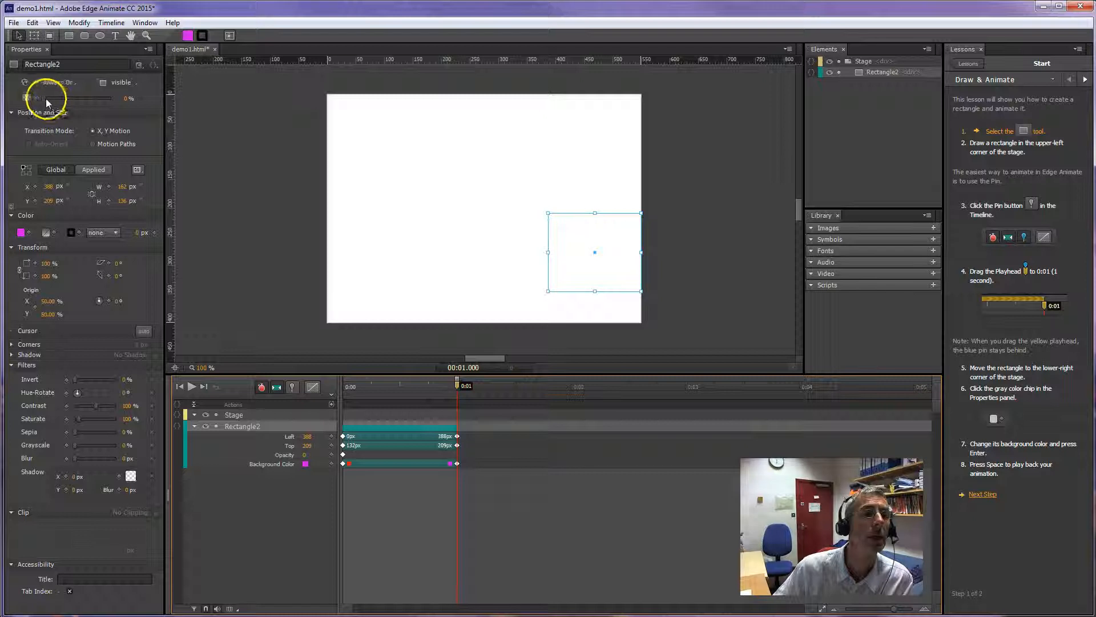
pyautogui.moveTo(42, 99); pyautogui.dragTo(114, 99)
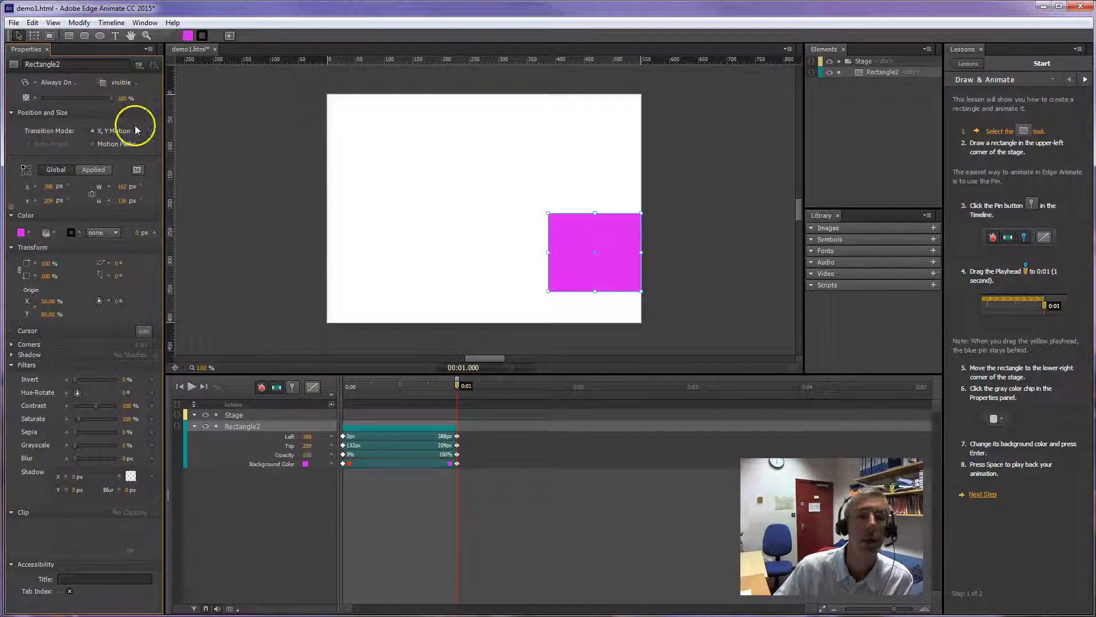
pyautogui.moveTo(456, 386)
pyautogui.mouseDown()
pyautogui.moveTo(283, 385)
pyautogui.moveTo(455, 399)
pyautogui.mouseUp()
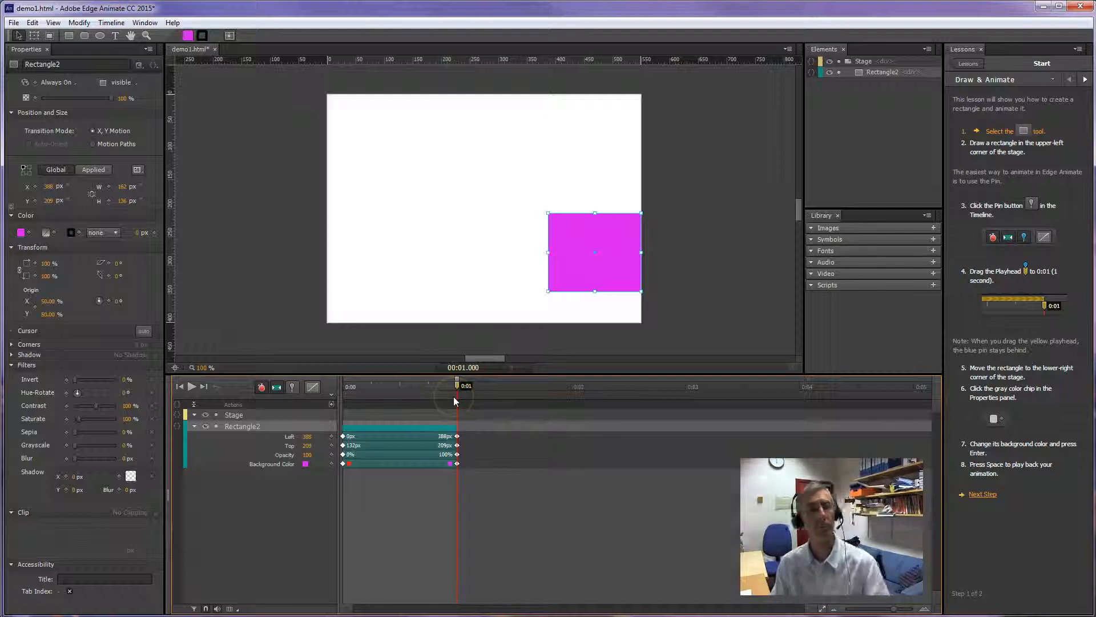
# Step: Advance the lesson to its Next Step page, and add a 0° Rotate keyframe to the rectangle at 0:00
pyautogui.click(977, 495)
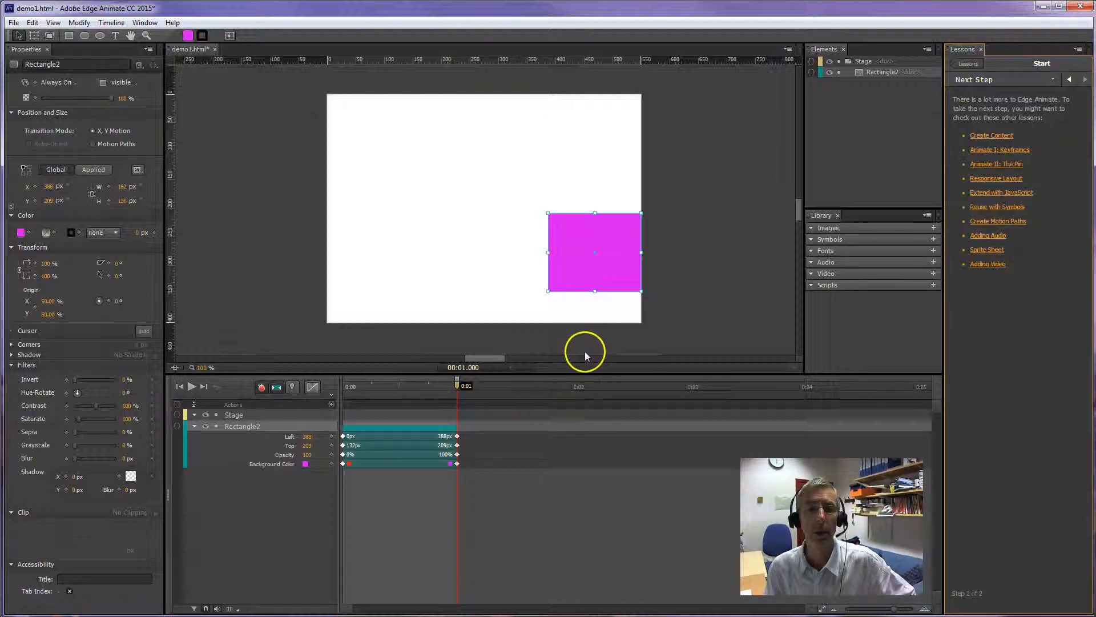
pyautogui.moveTo(457, 383); pyautogui.dragTo(337, 386)
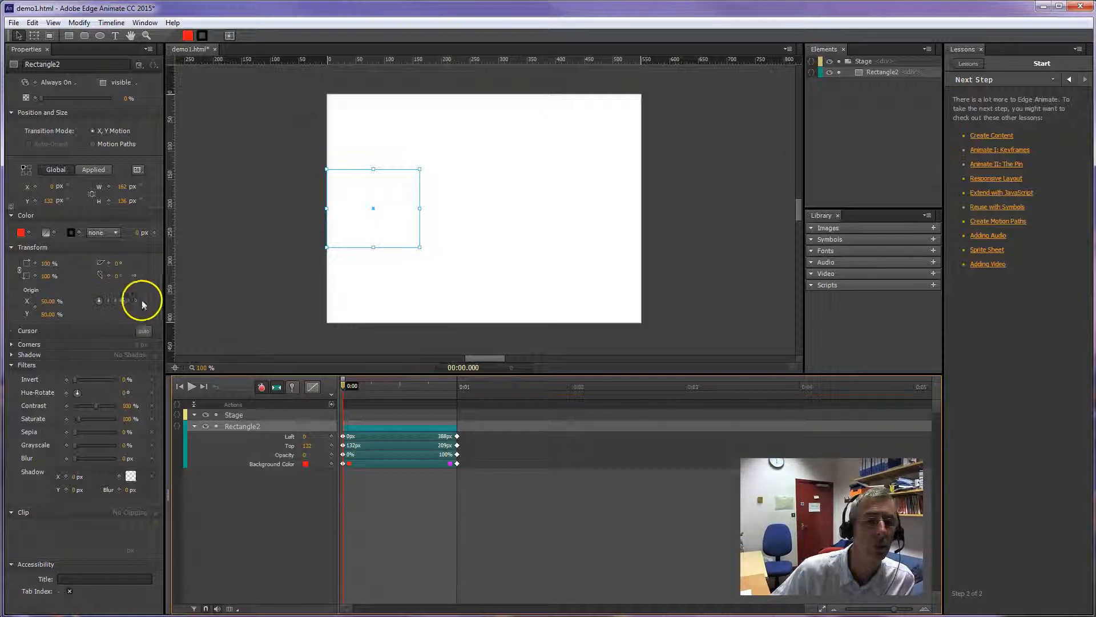
pyautogui.click(110, 302)
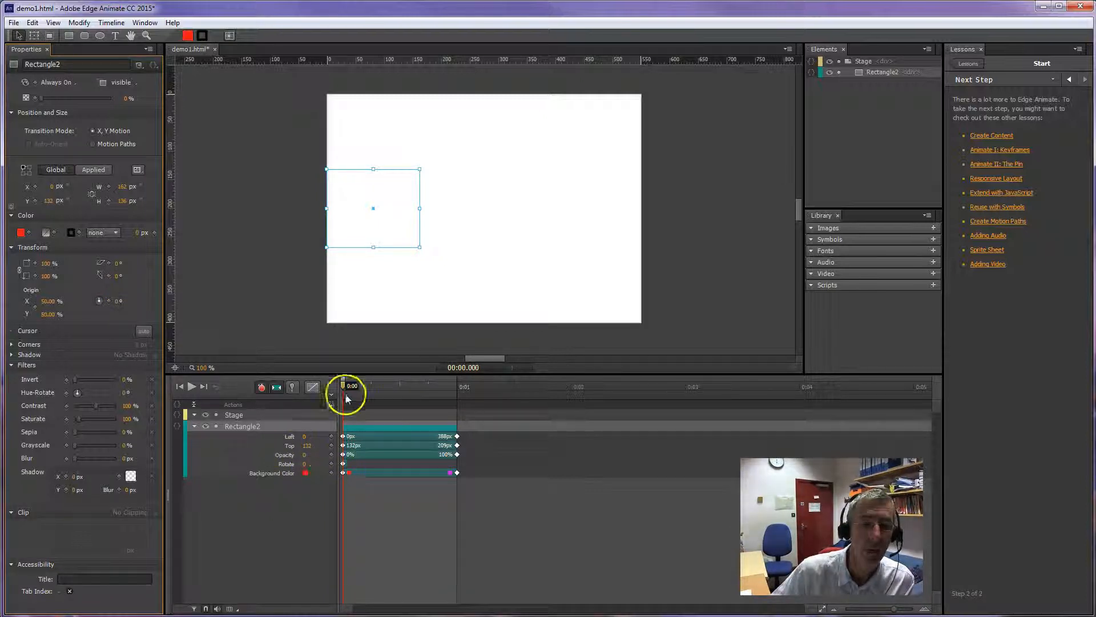
# Step: Set the rectangle's rotation to 45° at 0:01
pyautogui.moveTo(344, 386); pyautogui.dragTo(457, 394)
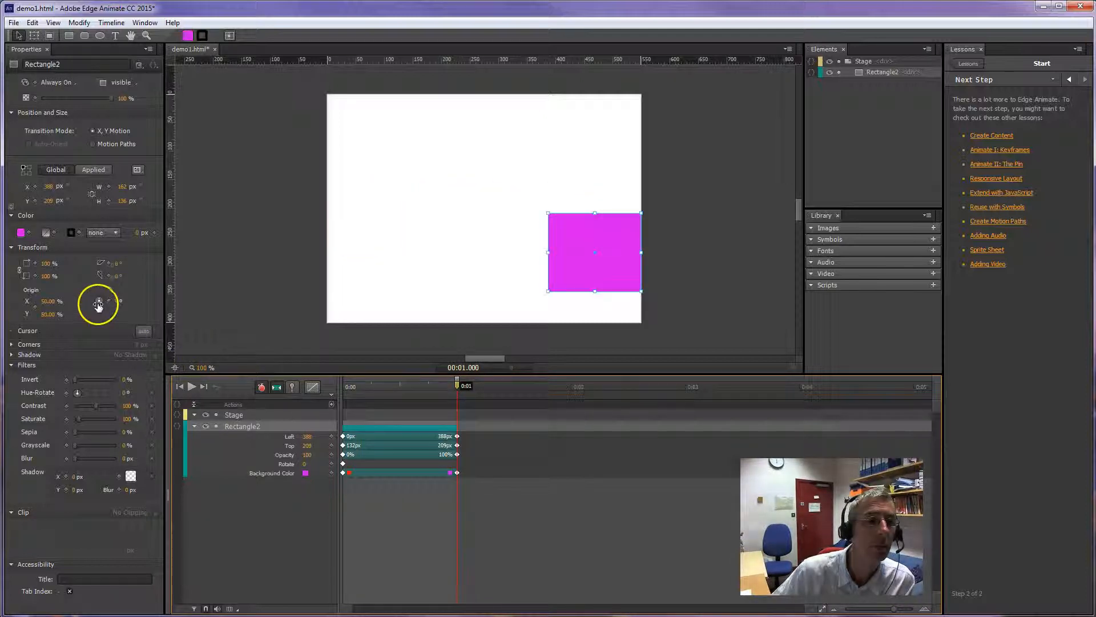
pyautogui.moveTo(101, 301); pyautogui.dragTo(128, 302)
pyautogui.click(120, 302)
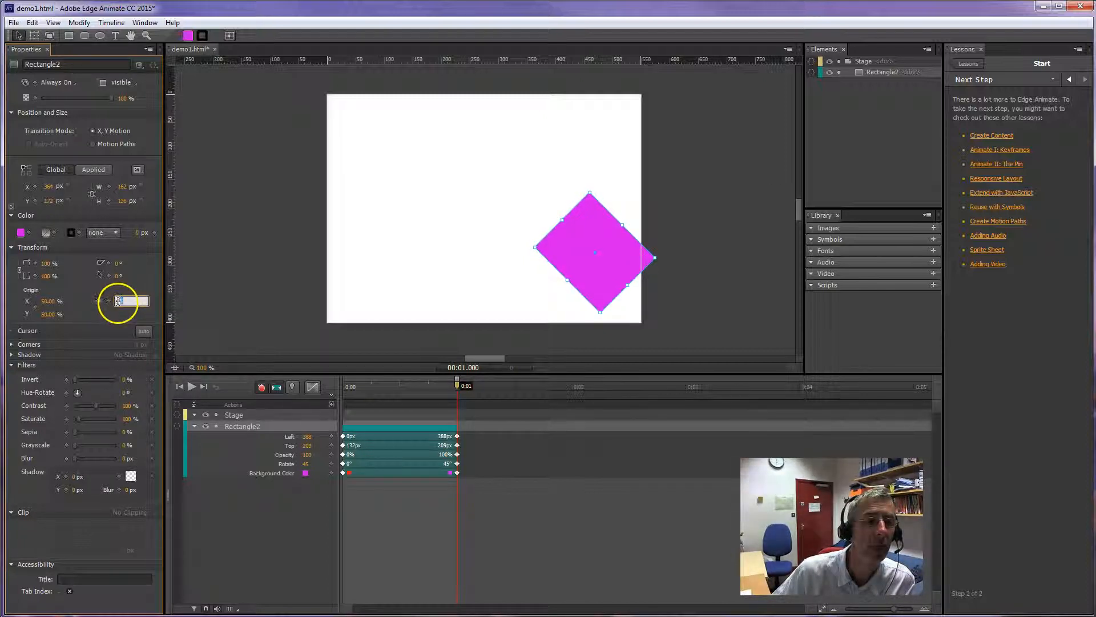
pyautogui.press('Tab')
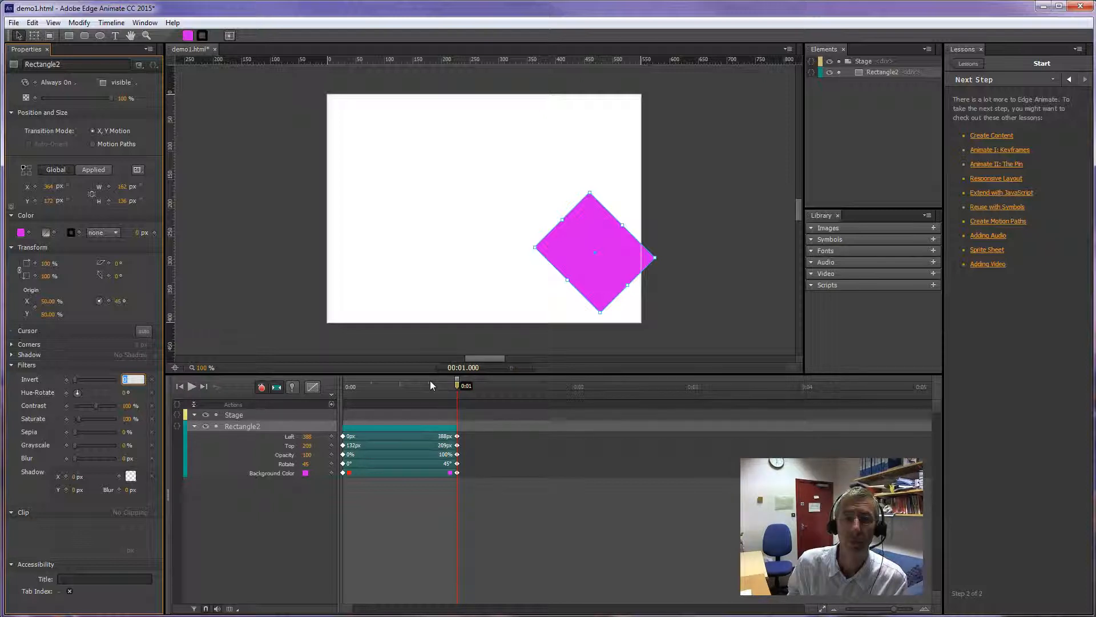
# Step: Deselect the rectangle and play the animation twice to preview its combined motion, fade, color change and rotation
pyautogui.click(498, 278)
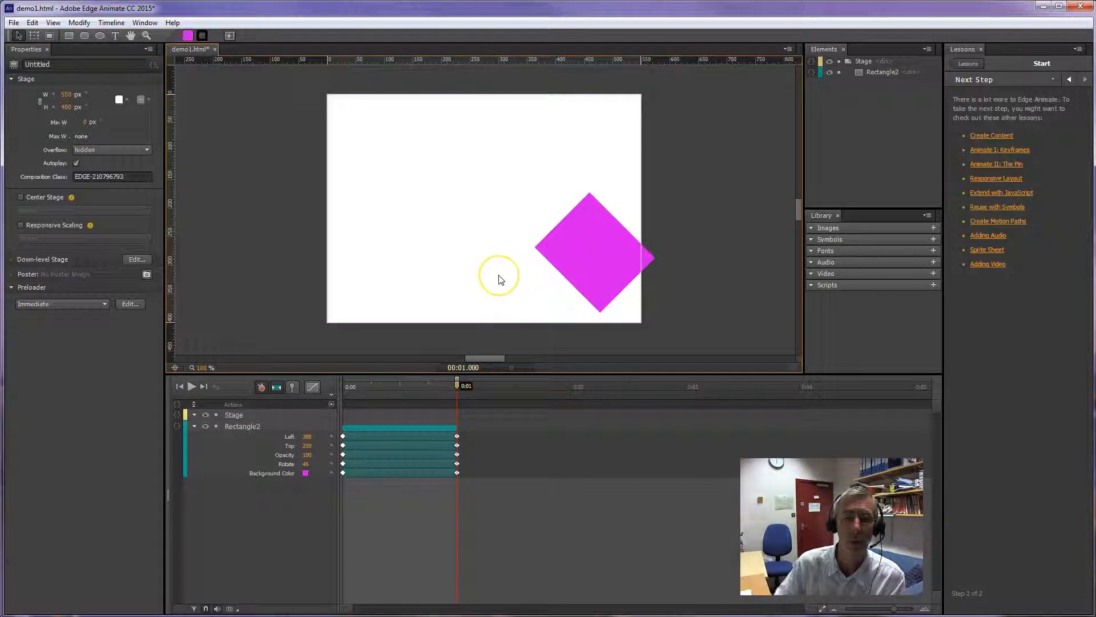
pyautogui.press('space')
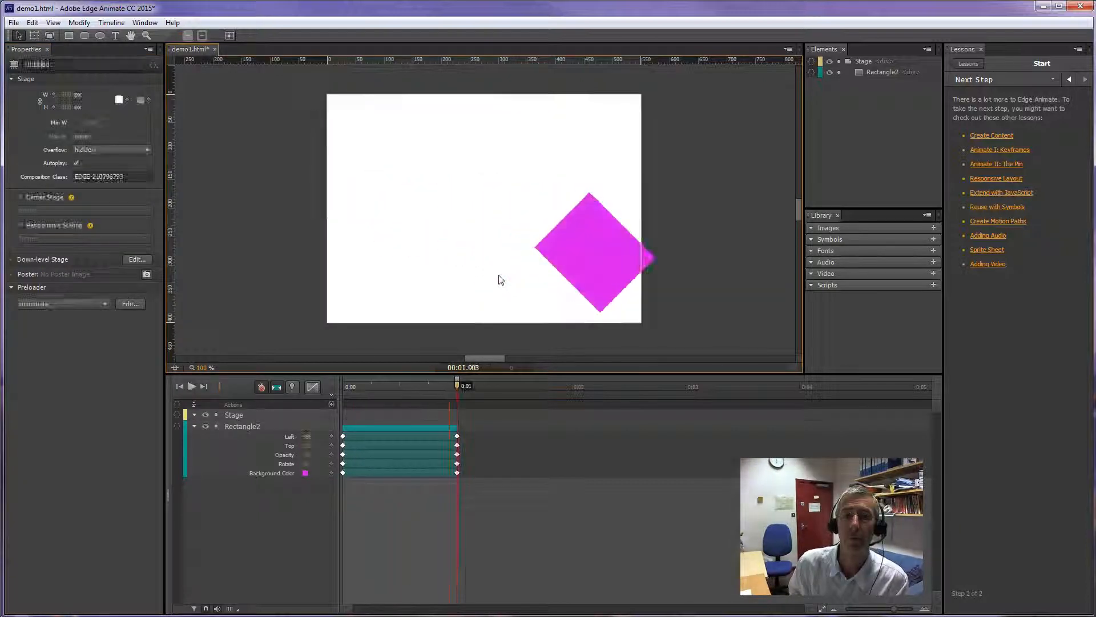
pyautogui.press('space')
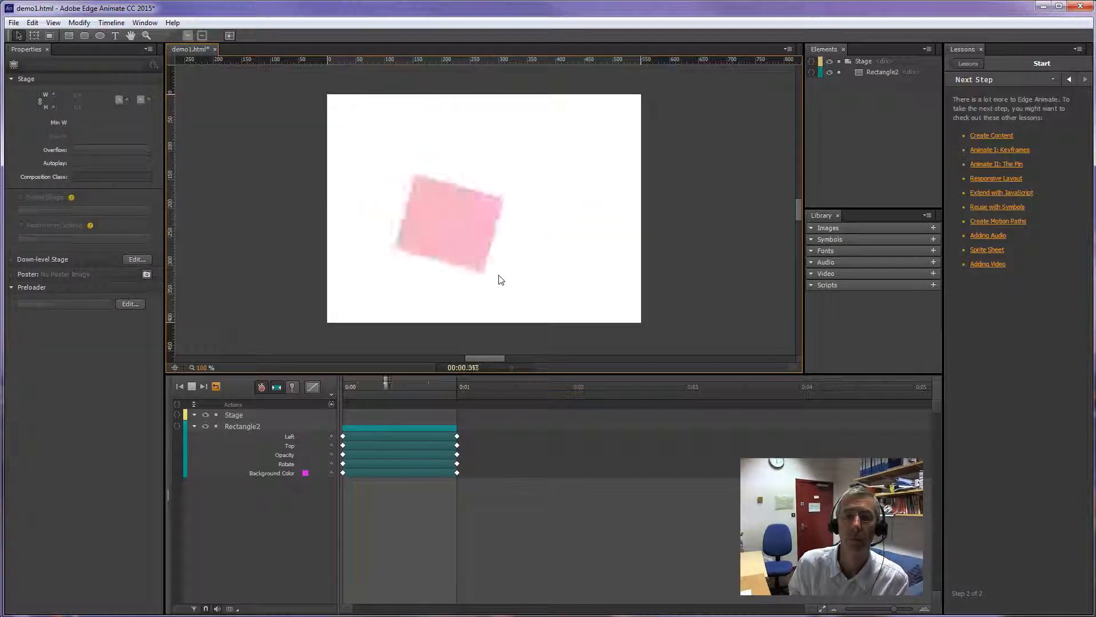